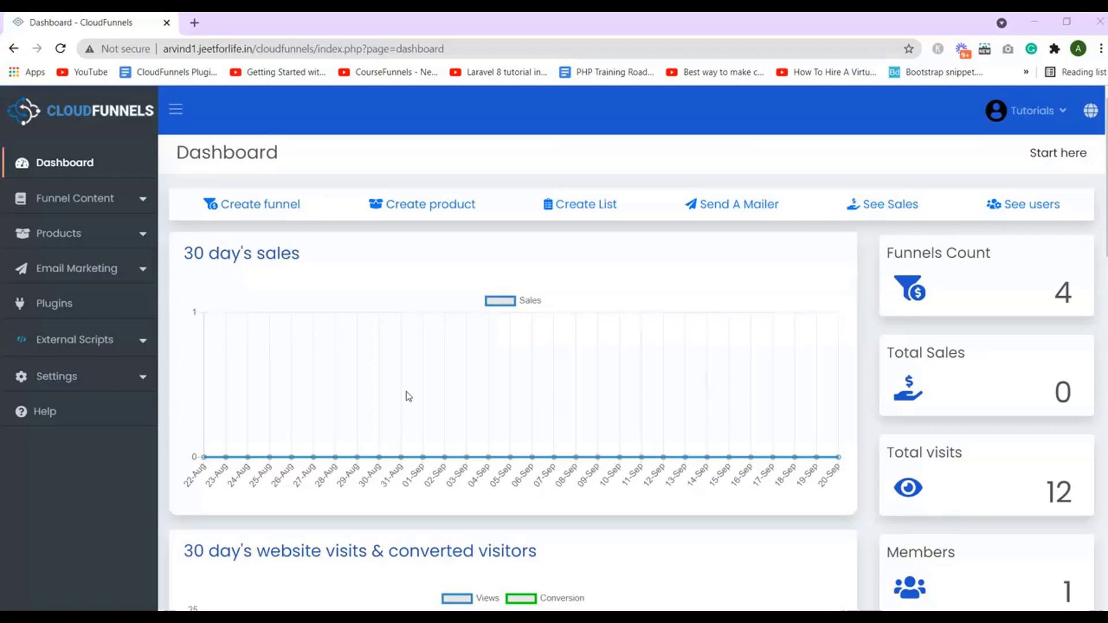
Open Email Marketing > SMTPs and start creating a new SMTP record
click(412, 376)
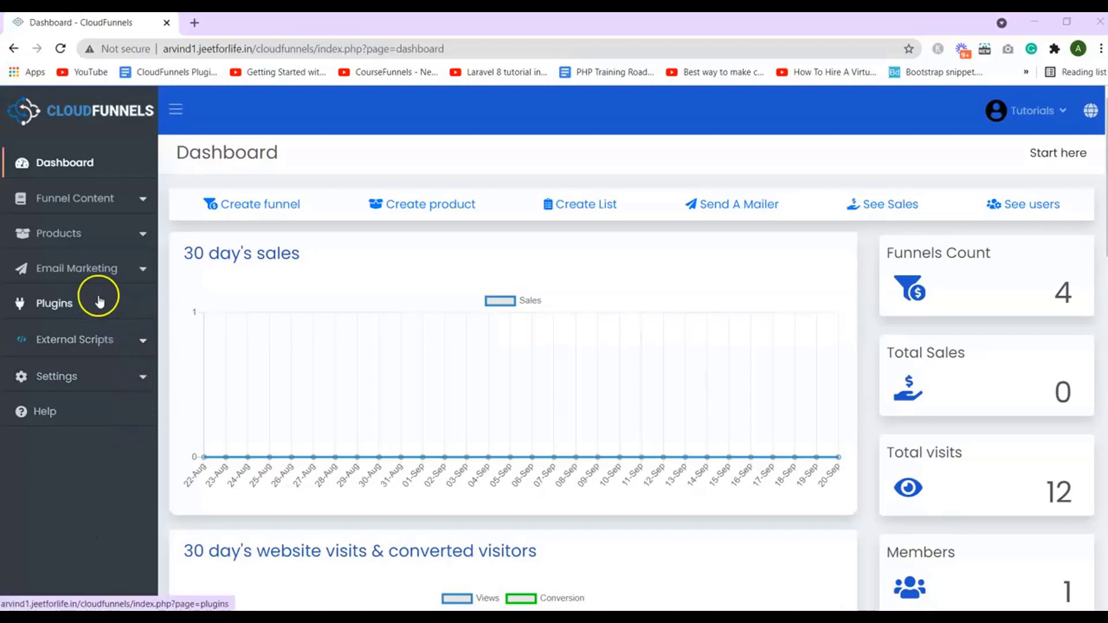
click(76, 271)
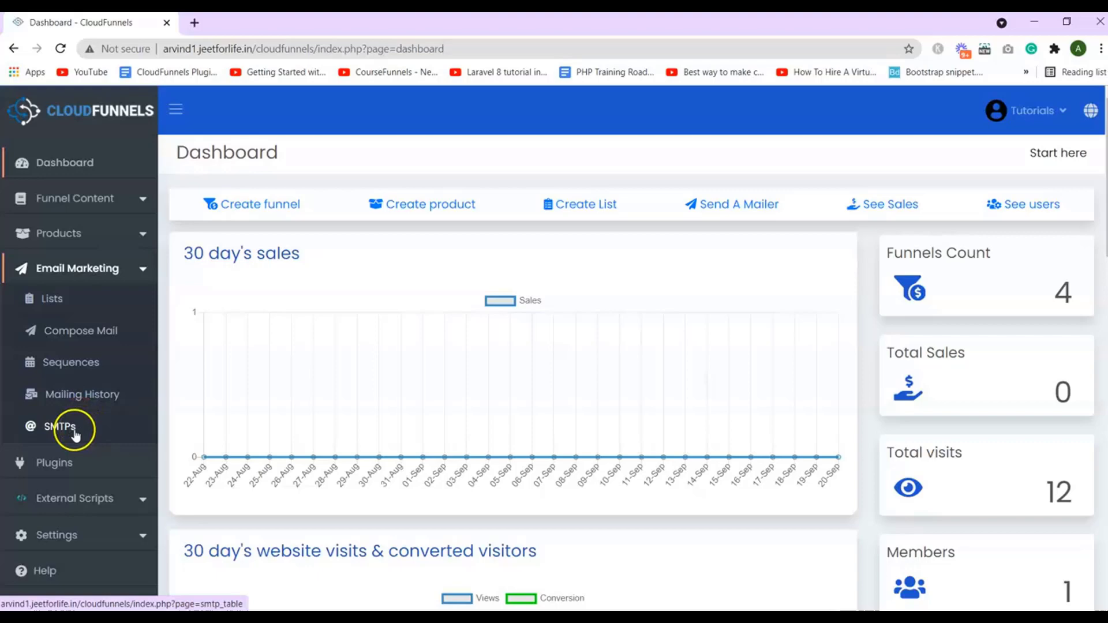
click(75, 433)
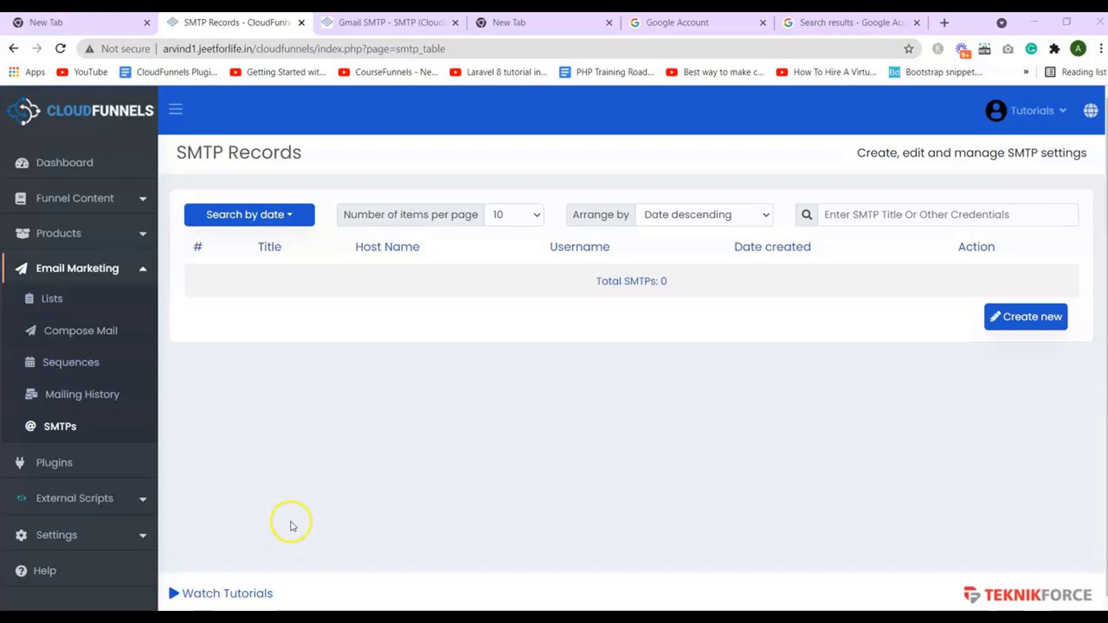
click(1033, 321)
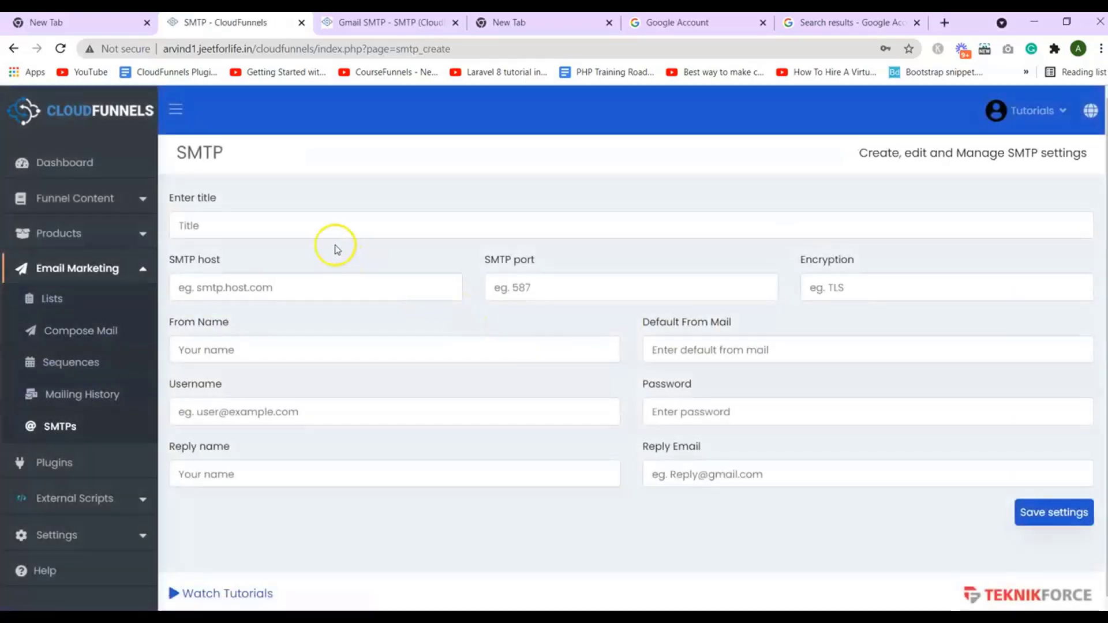
Title the record 'Gmail SMTP' from autofill, then switch to the Gmail window
click(312, 221)
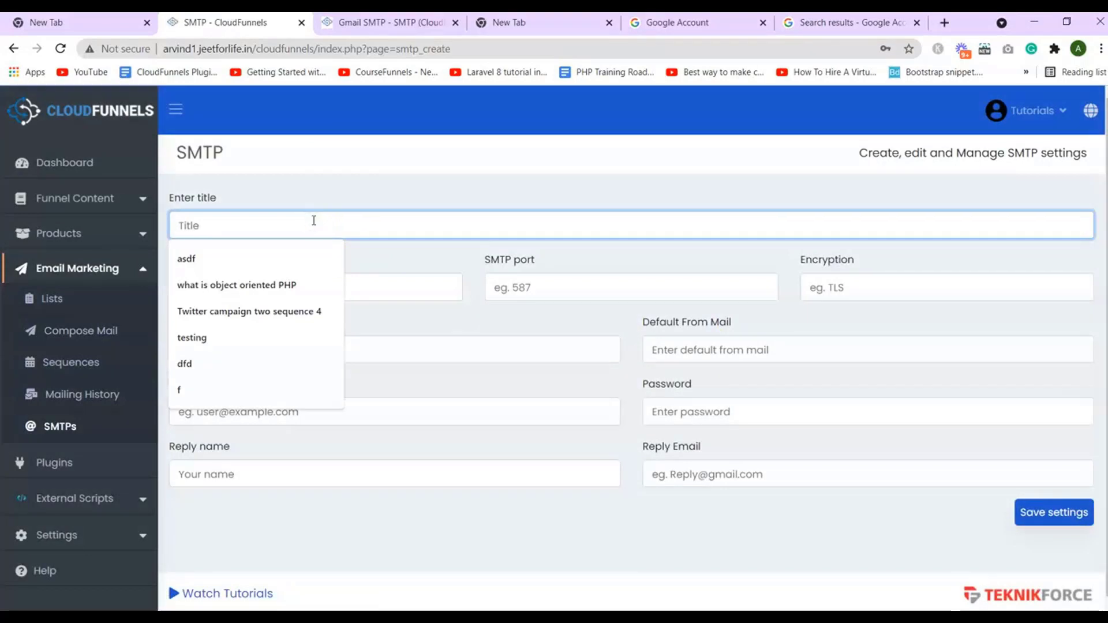
text(G)
key(Down)
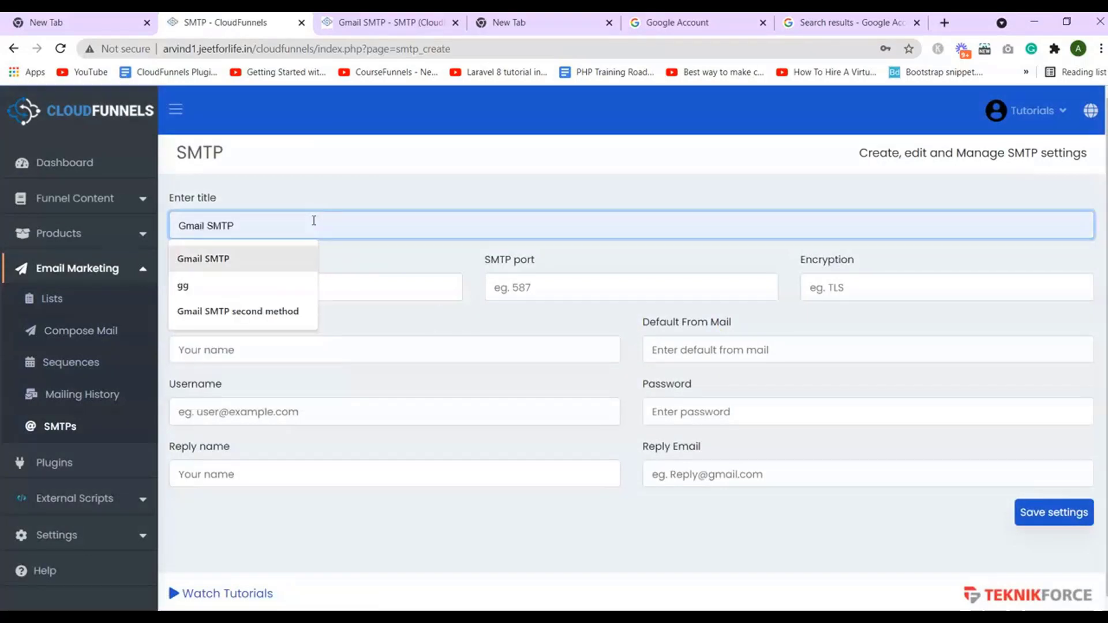
key(Return)
click(323, 277)
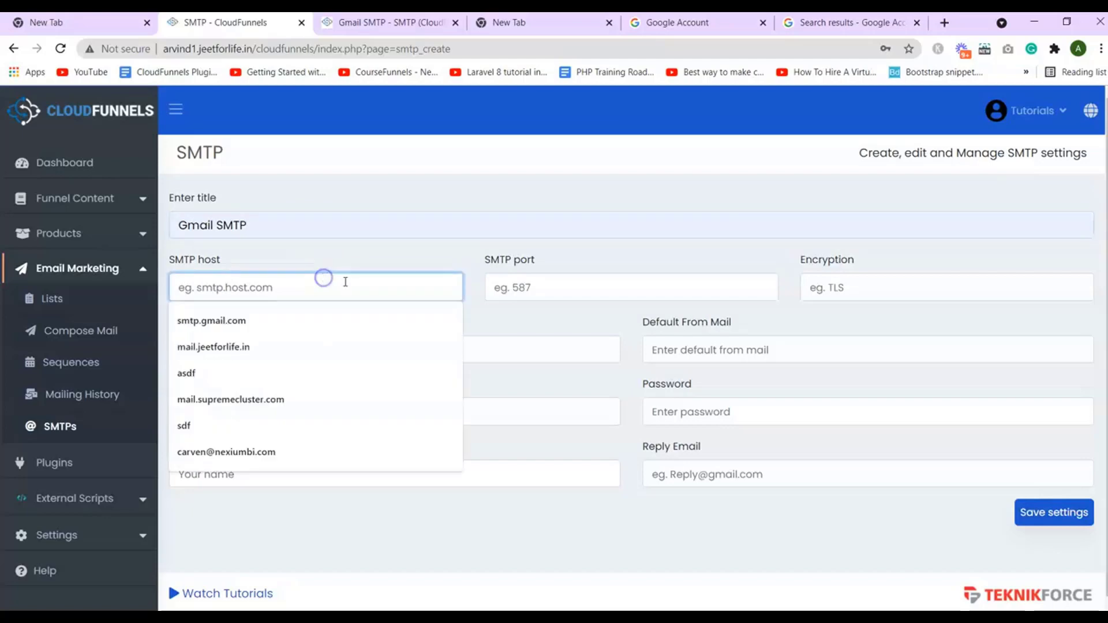
click(545, 324)
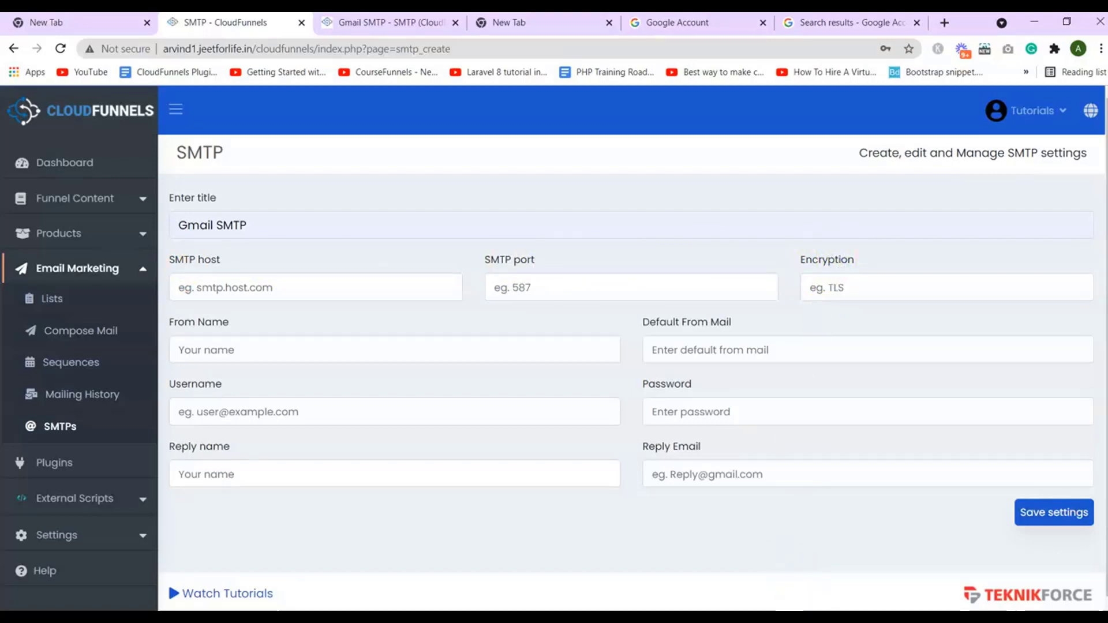
key(alt+Tab)
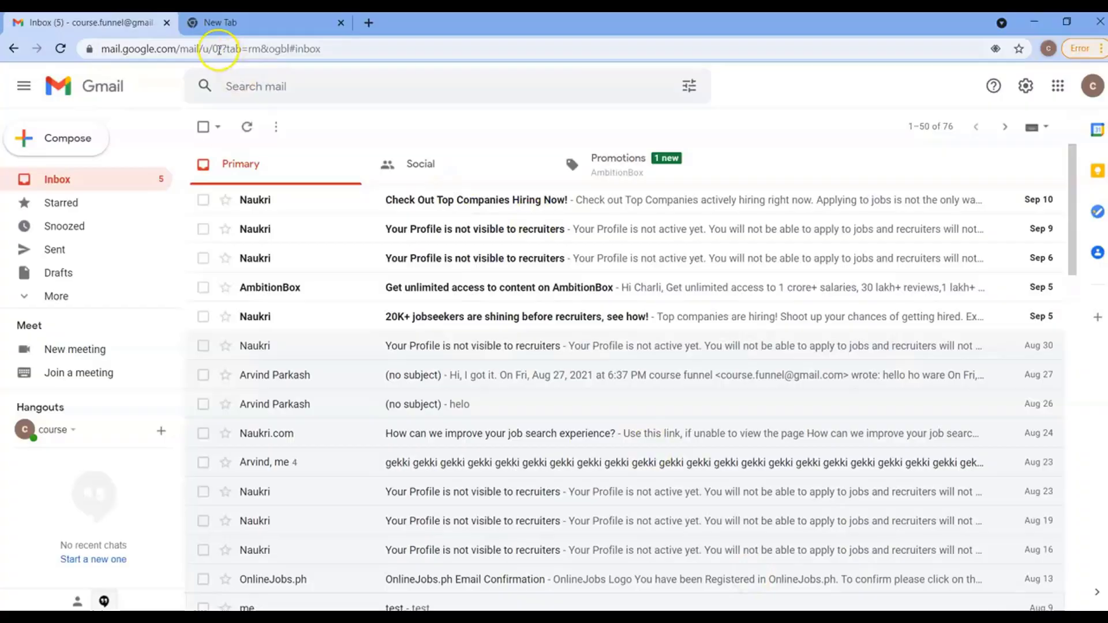
Check the signed-in Google account and open Gmail in the new tab
click(218, 23)
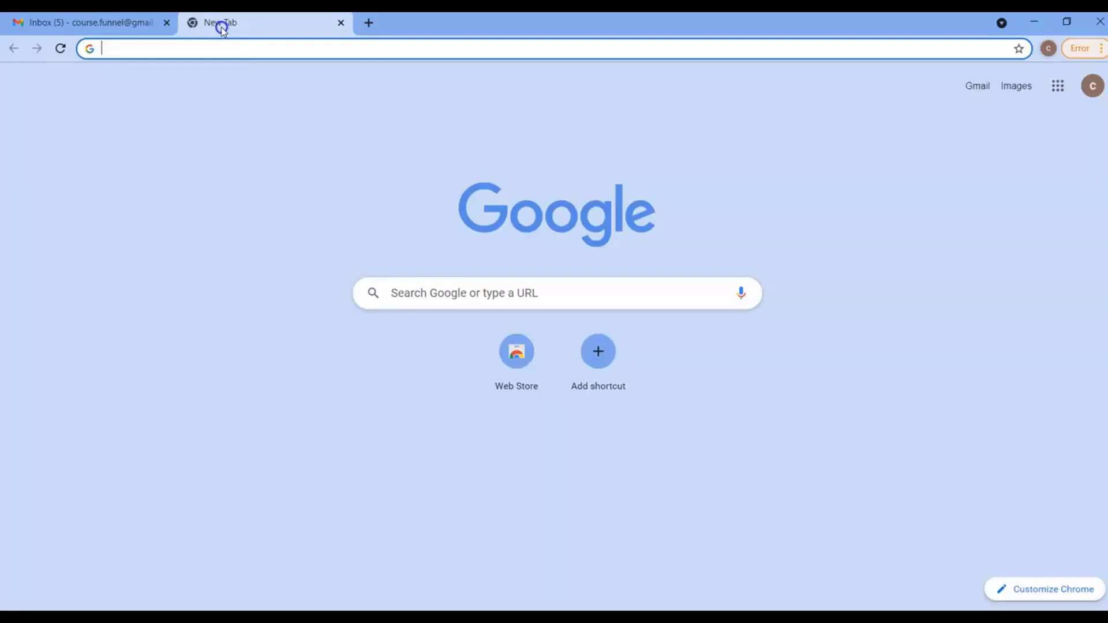
click(1096, 100)
drag(923, 216, 1059, 213)
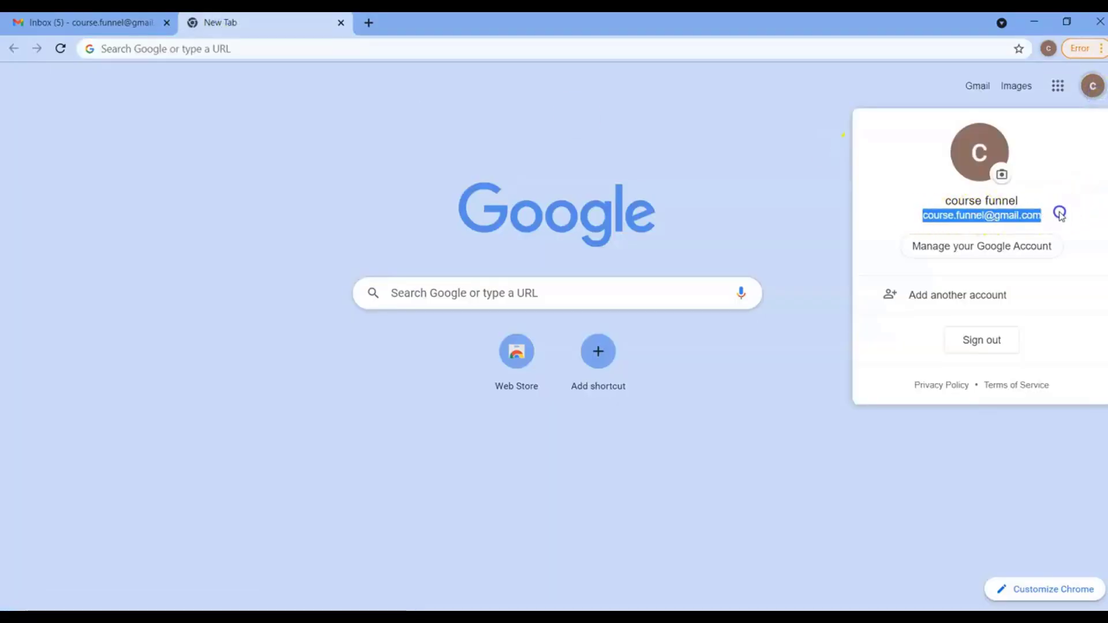
click(760, 100)
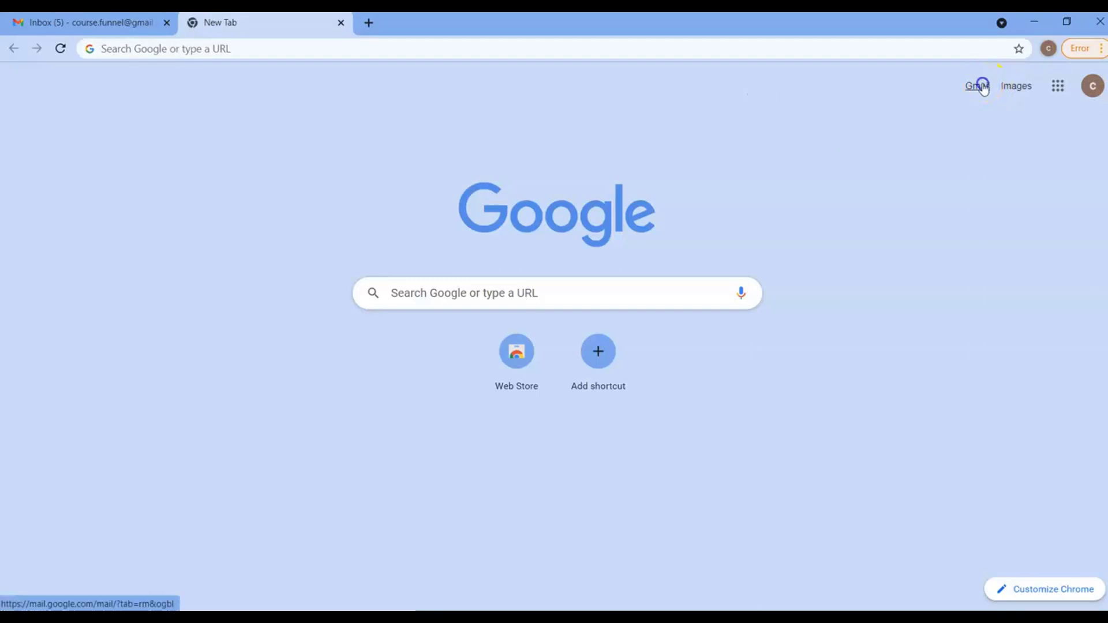
click(981, 86)
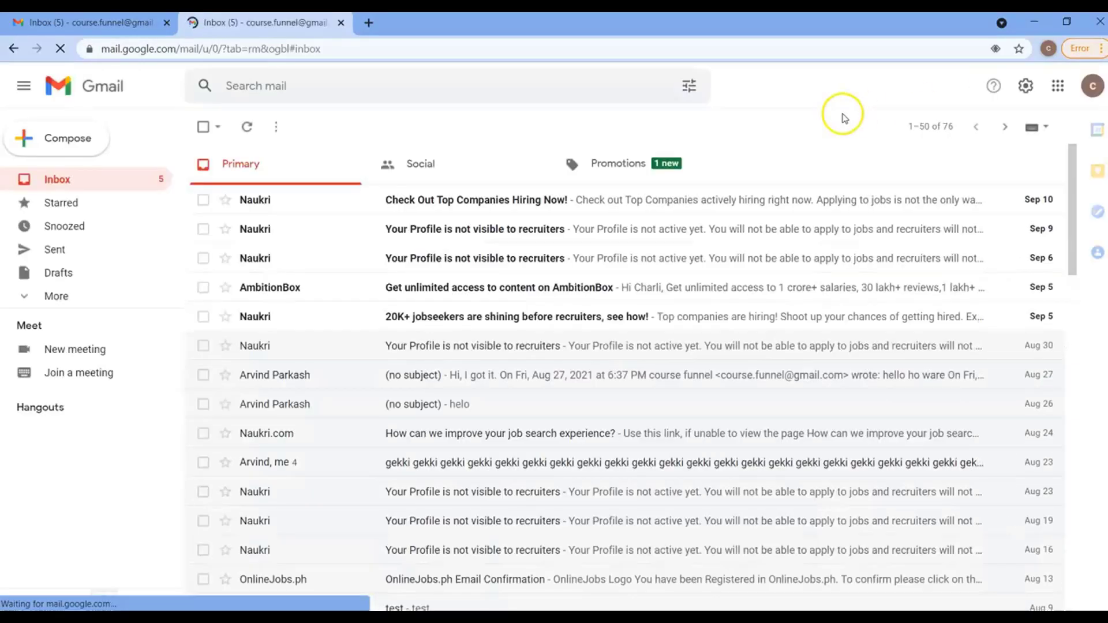
In Gmail's Forwarding and POP/IMAP settings, follow the Configuration instructions link to Gmail Help
click(1026, 86)
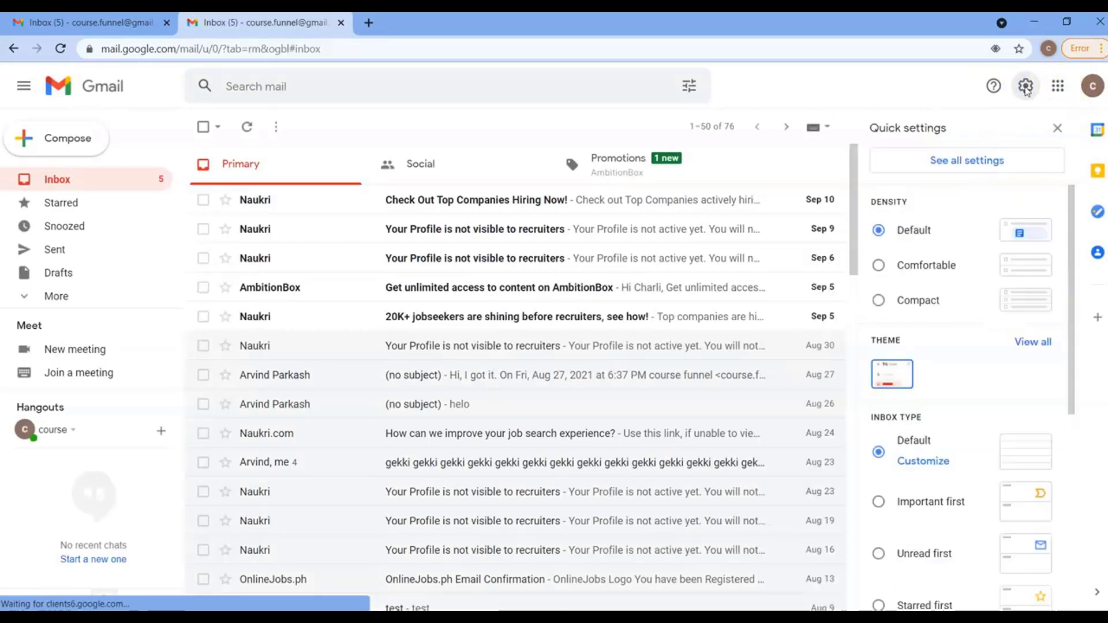
click(964, 163)
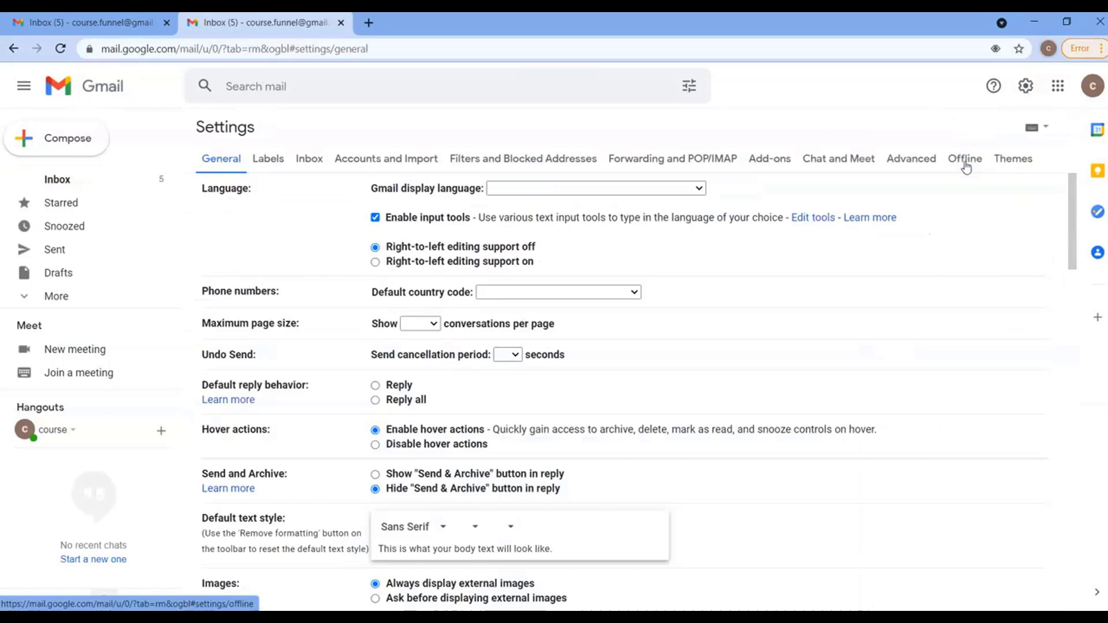
click(681, 164)
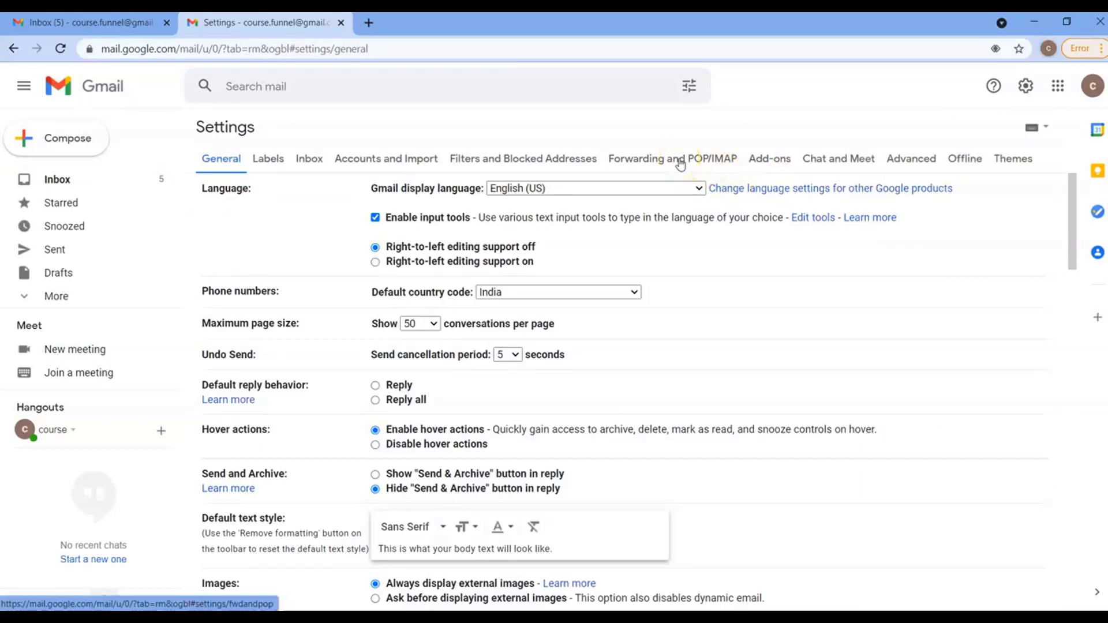
click(682, 163)
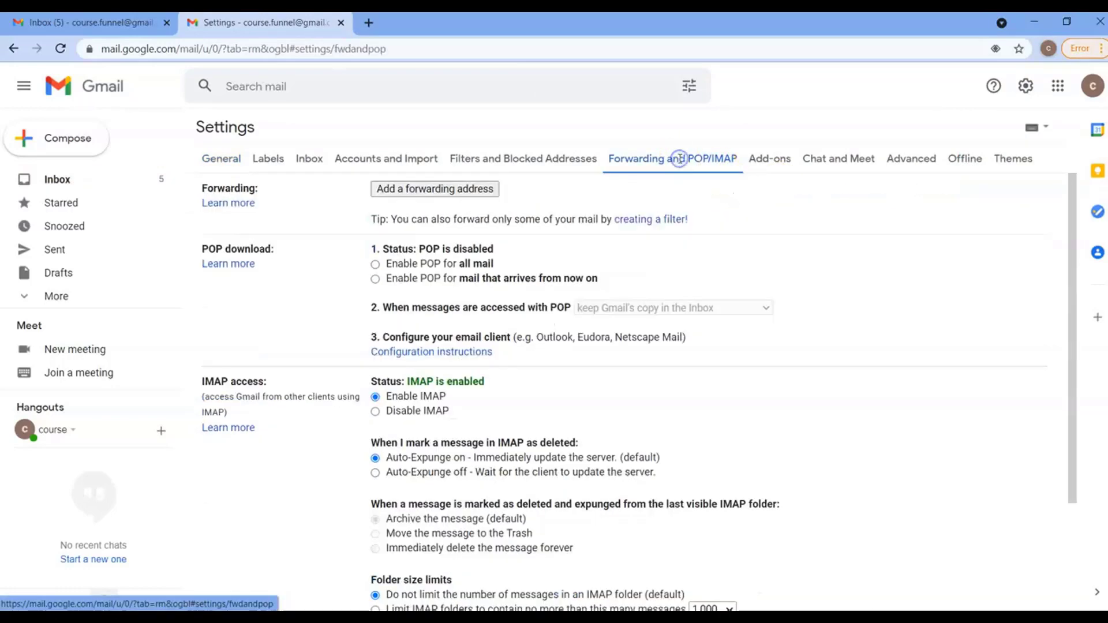
drag(1071, 441, 1083, 563)
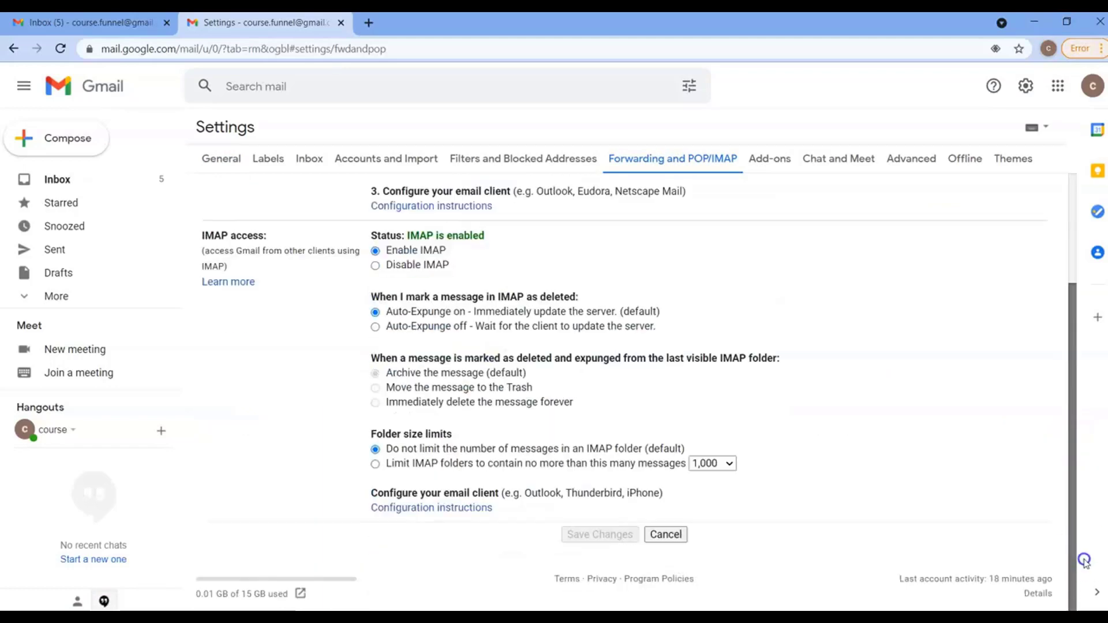
click(412, 507)
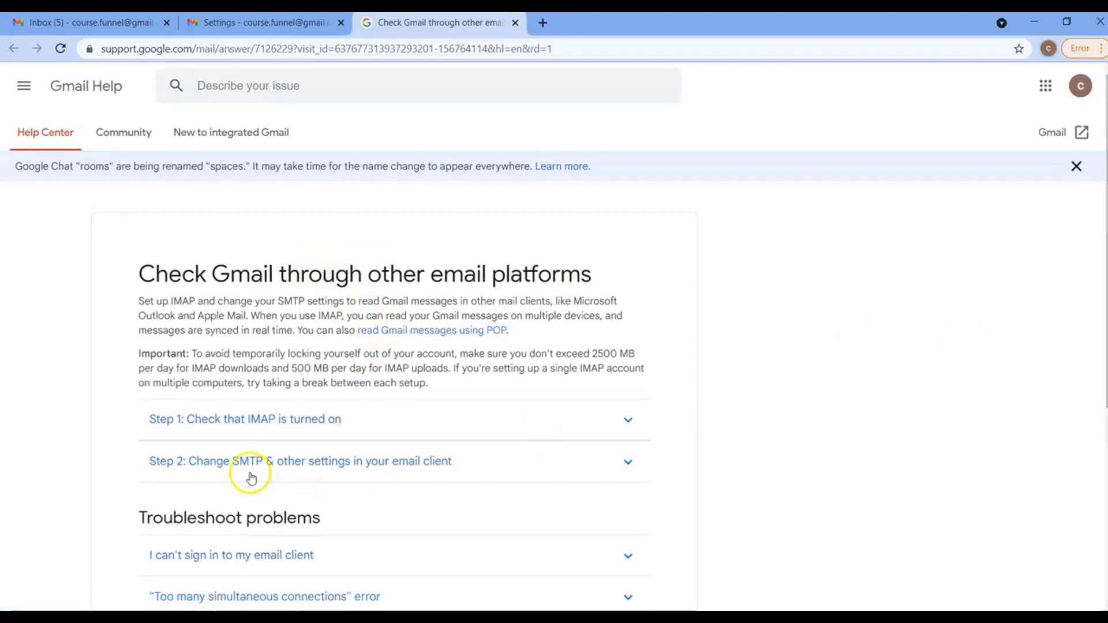
Copy smtp.gmail.com from the Step 2 SMTP settings table, then return to CloudFunnels
click(336, 464)
scroll(993, 361, down, 7)
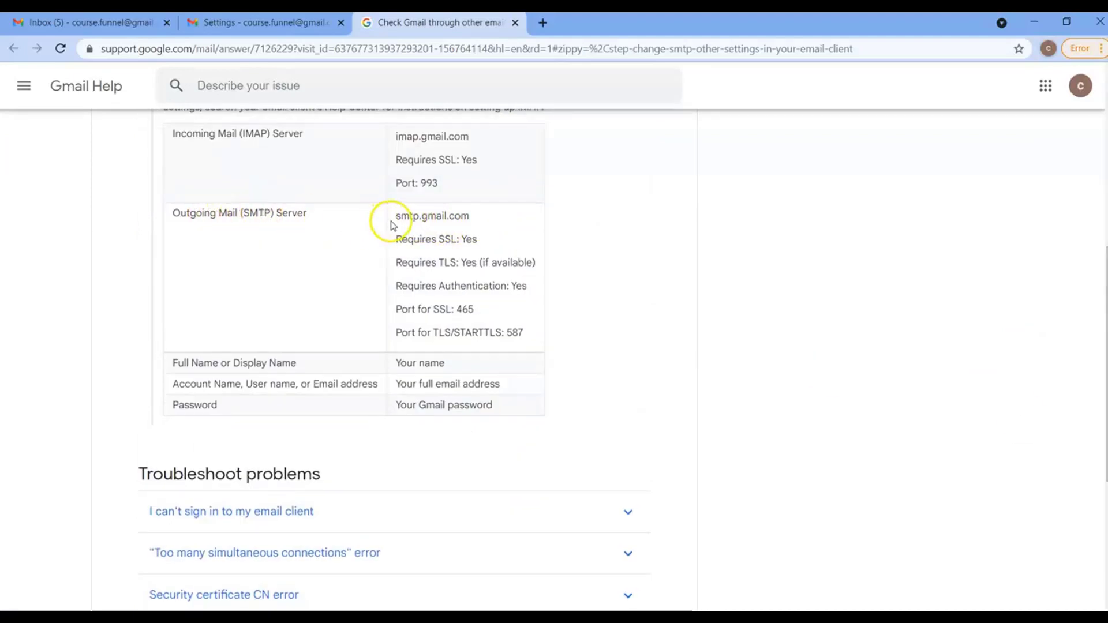
drag(396, 217, 469, 219)
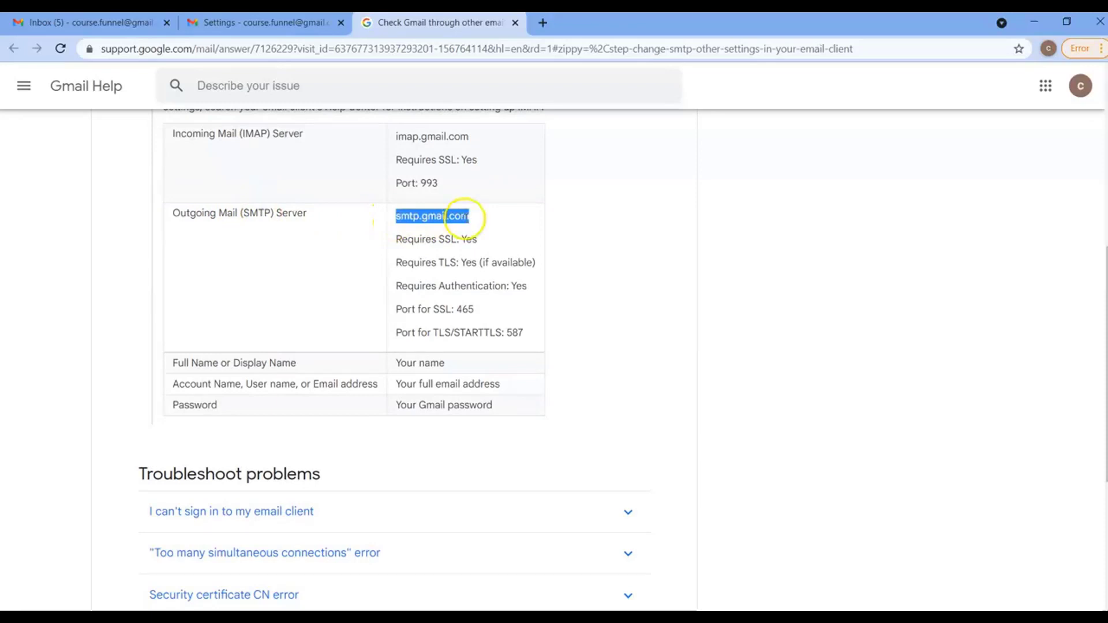
right_click(466, 219)
click(487, 228)
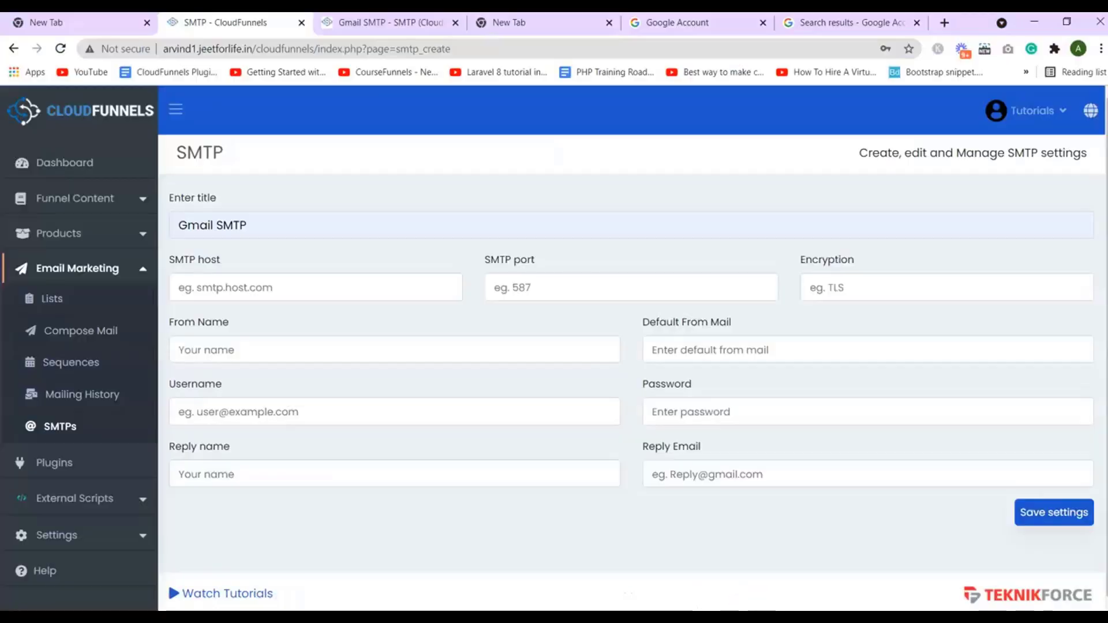
key(alt+Tab)
Paste smtp.gmail.com as the SMTP host and TLS, copied from Gmail Help, as encryption
click(349, 285)
key(ctrl+v)
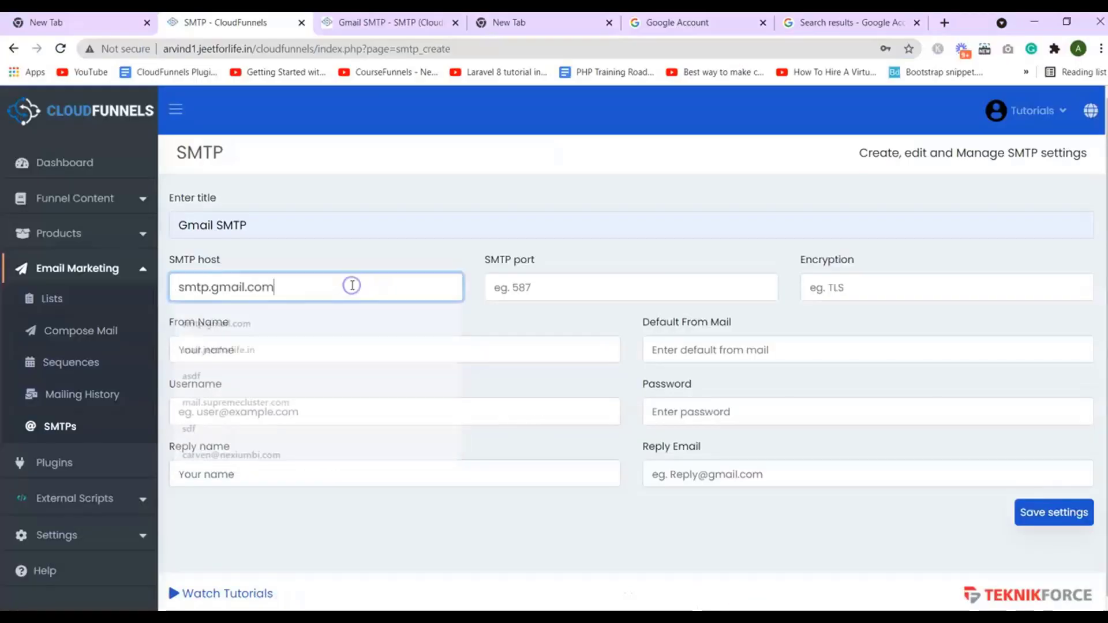
click(564, 283)
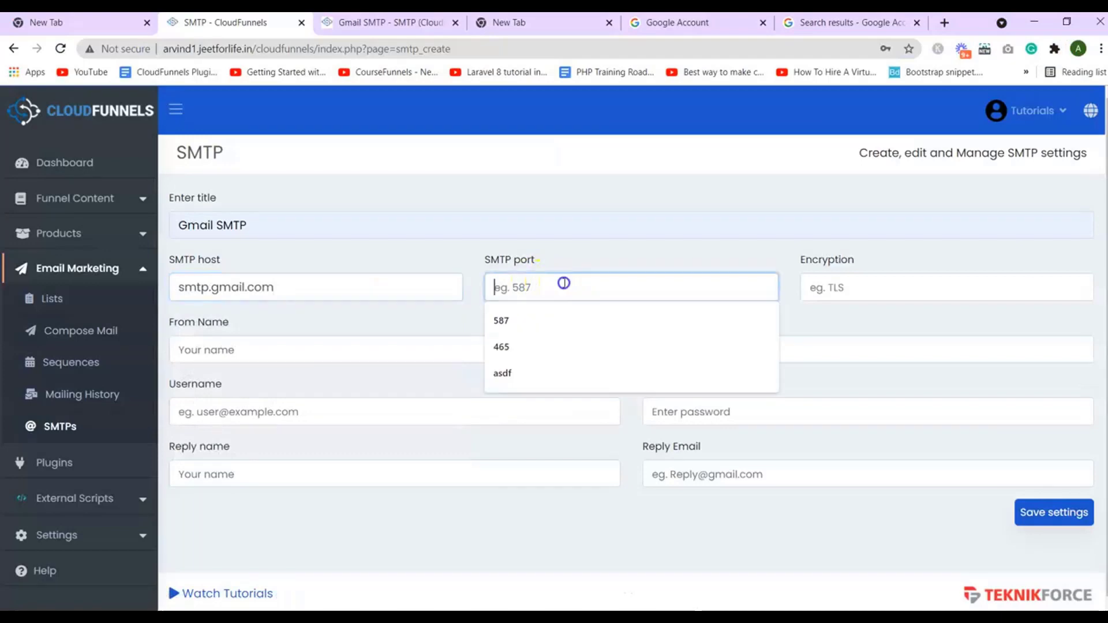
click(810, 282)
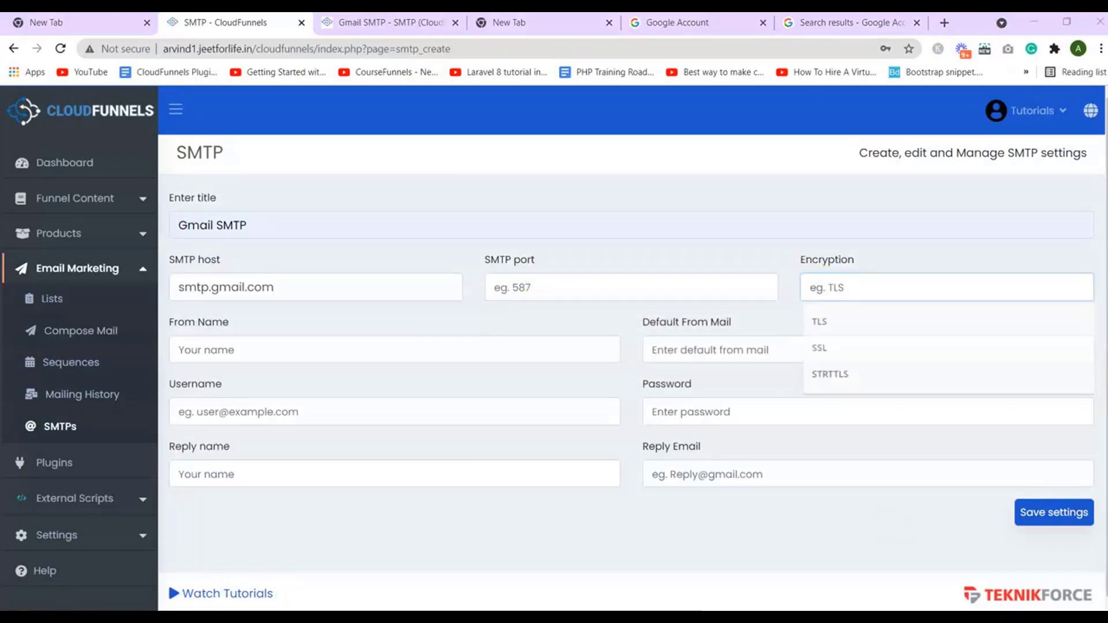
key(alt+Tab)
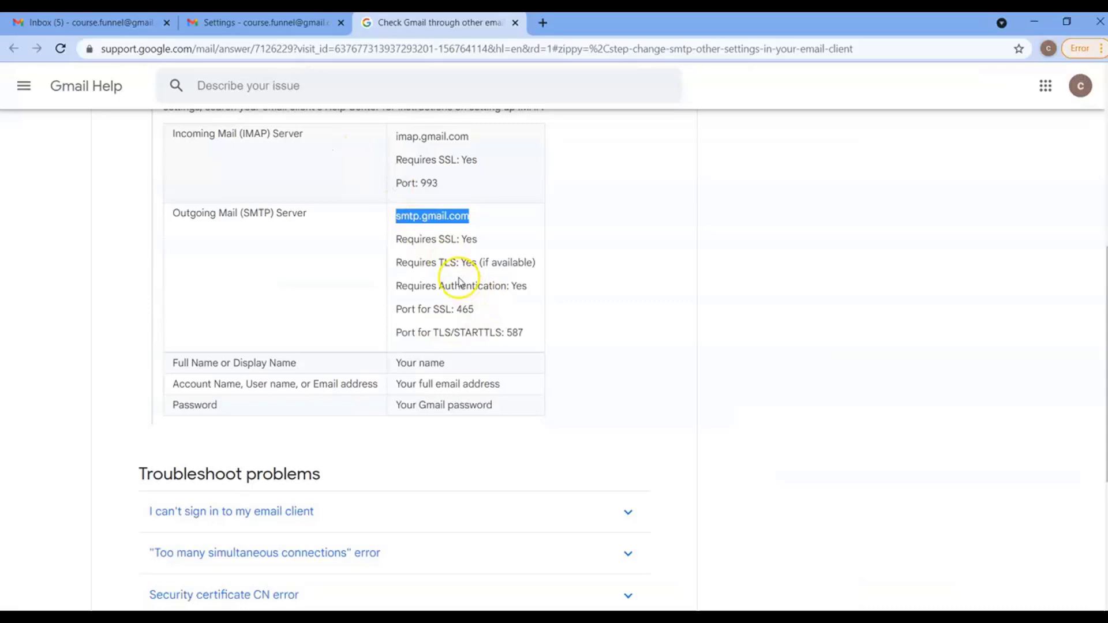
double_click(448, 262)
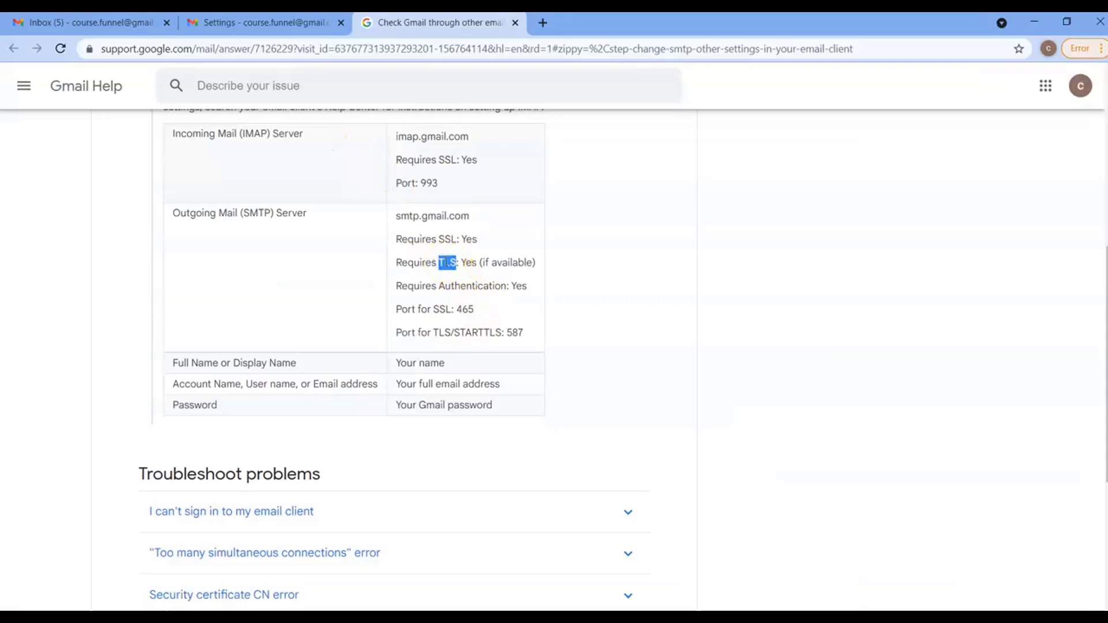
right_click(448, 263)
click(459, 272)
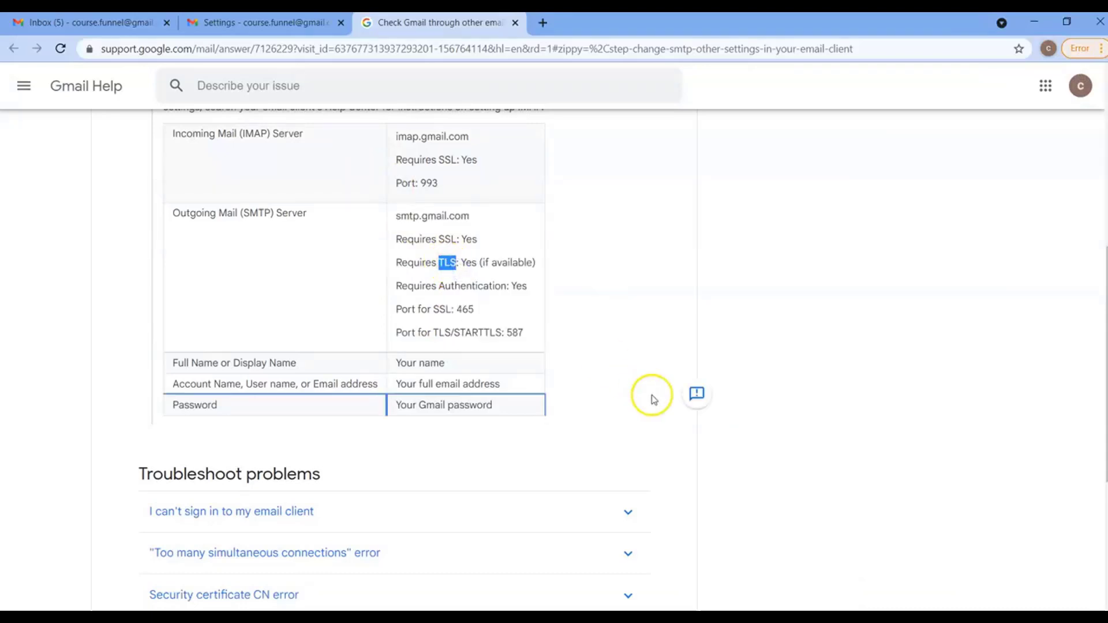
key(alt+Tab)
key(ctrl+v)
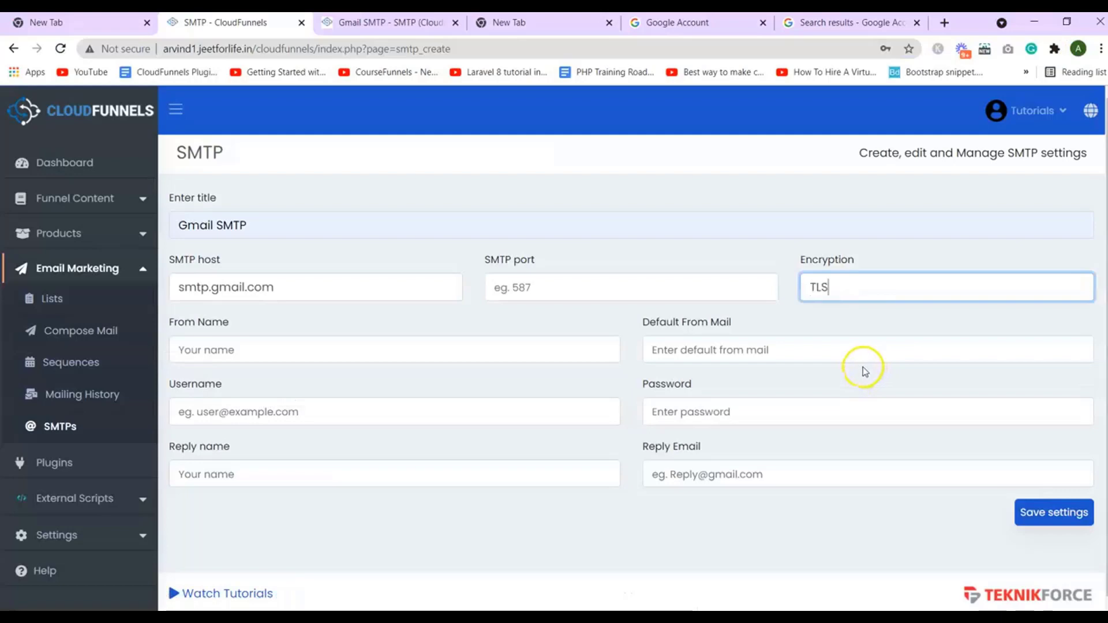
Set SMTP port 587 and sender name 'Cloud Funnels tutorials'
click(553, 299)
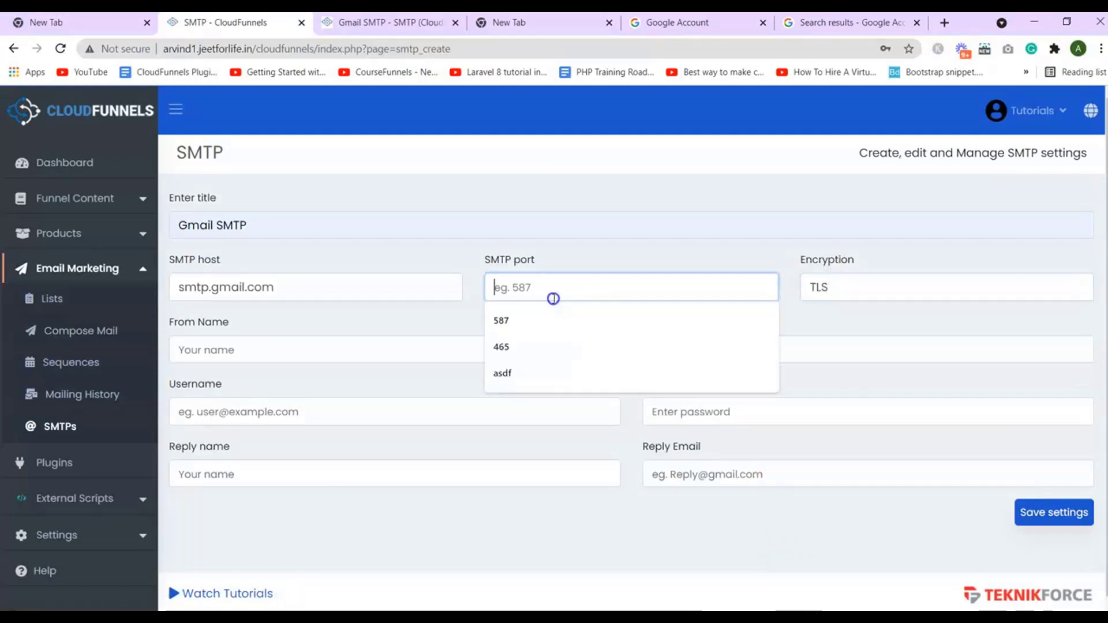
key(alt+Tab)
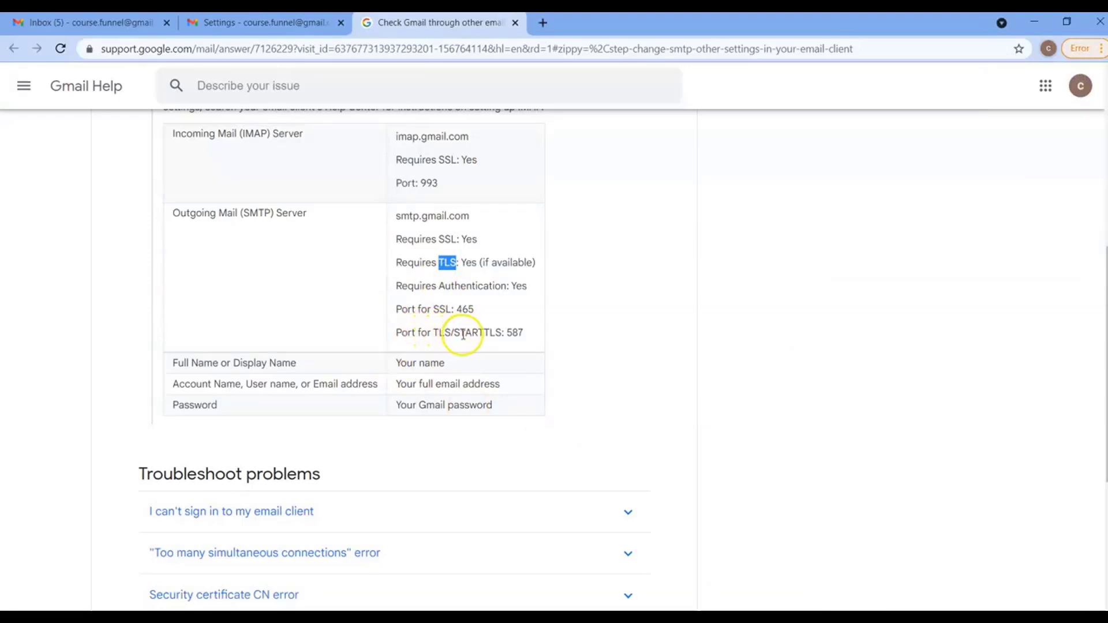
double_click(515, 333)
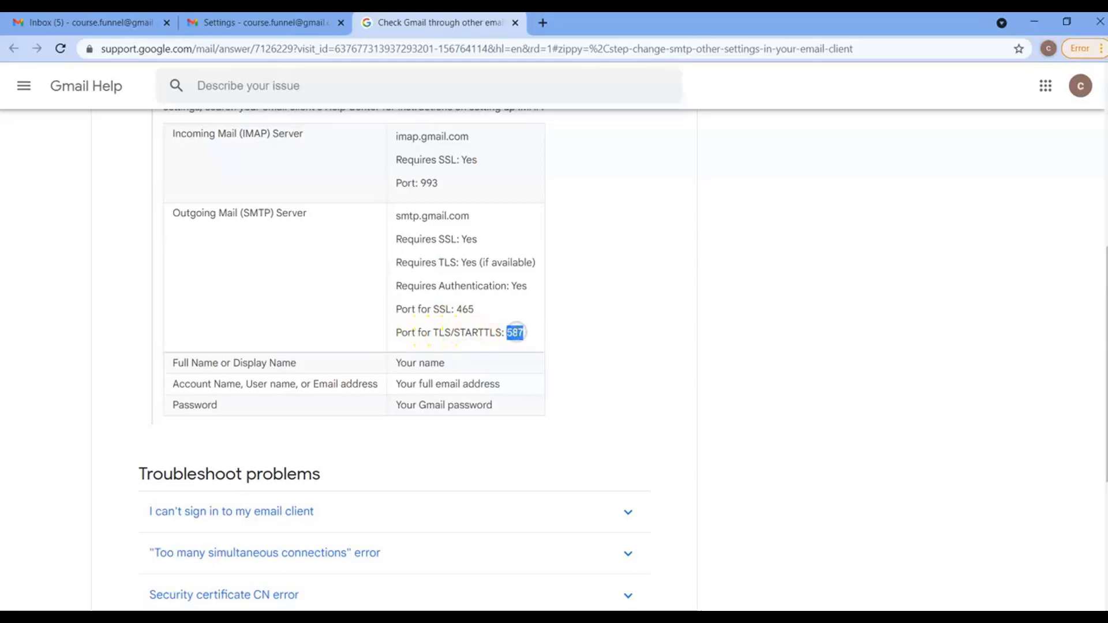
key(alt+Tab)
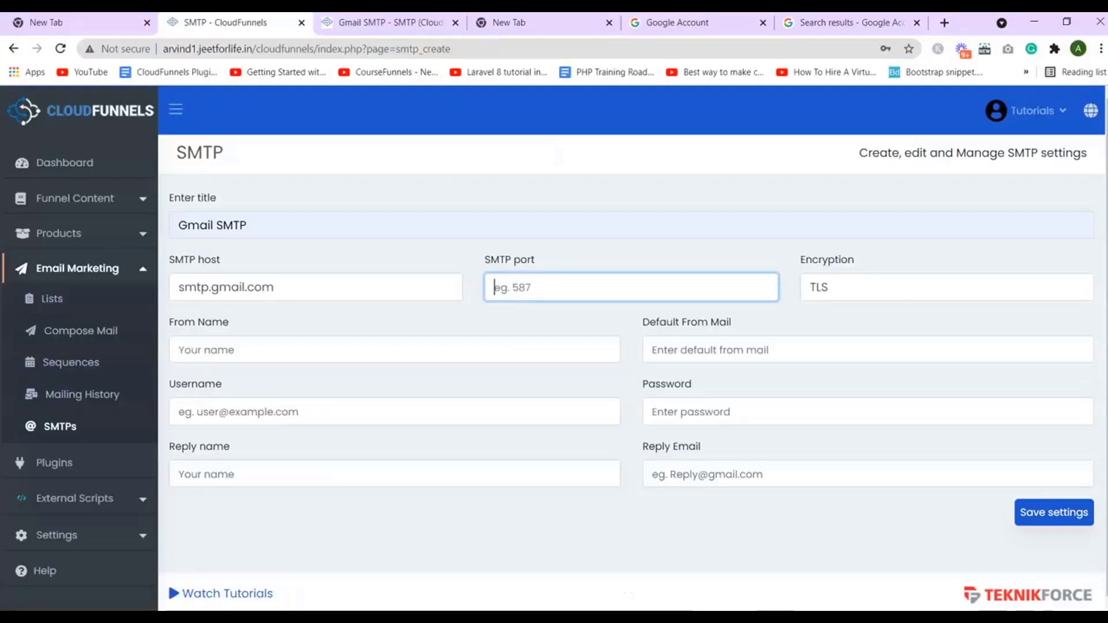
click(626, 288)
text(587)
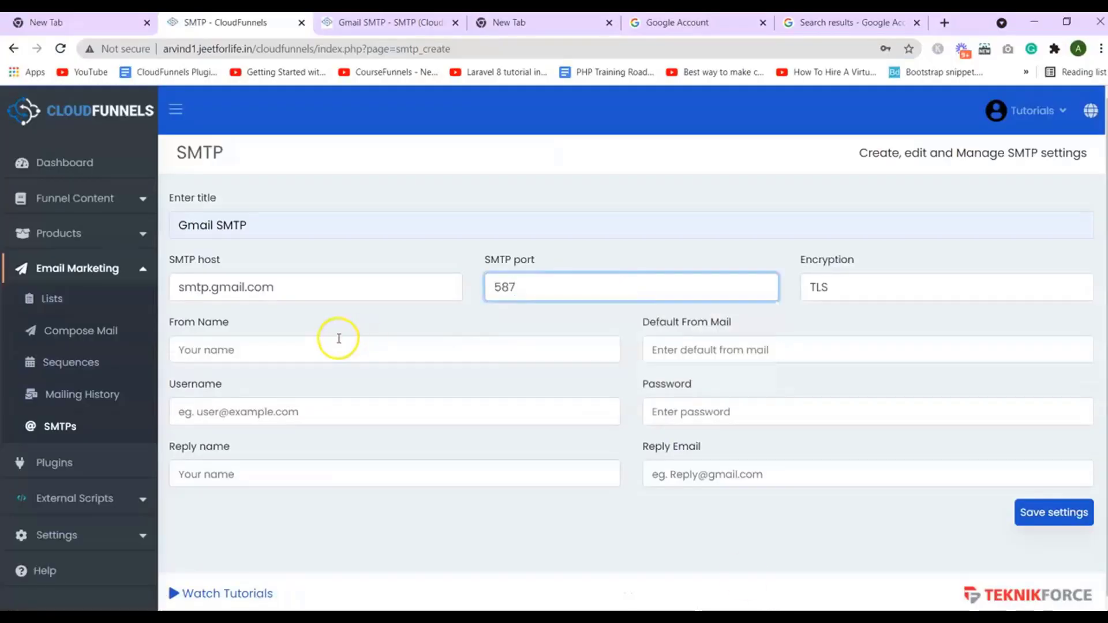
click(339, 339)
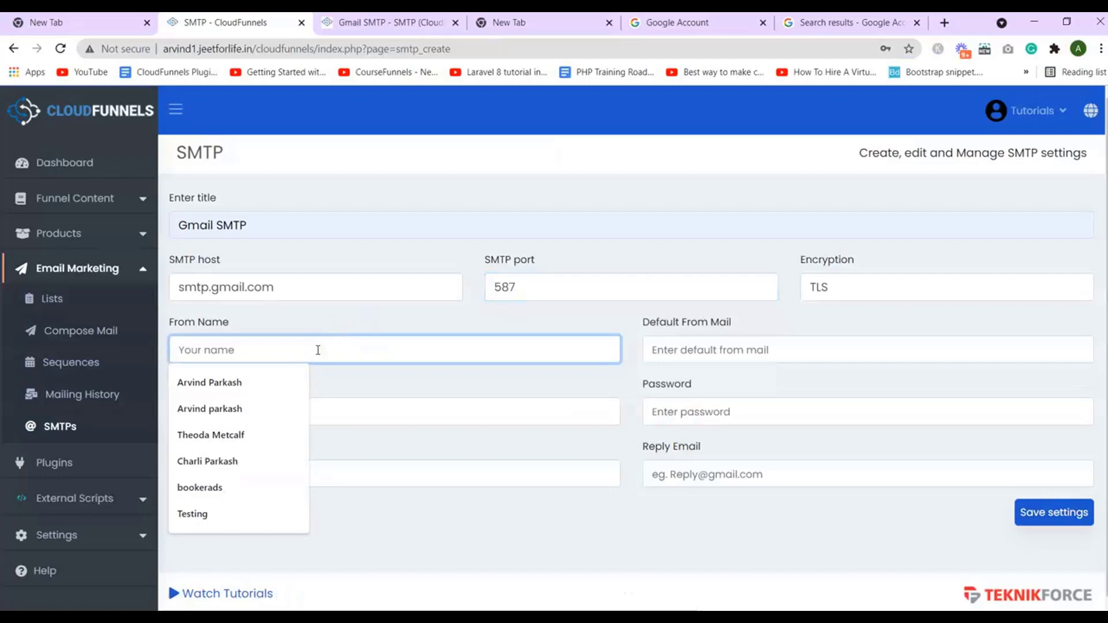
text(Cloud Funnels tutorials)
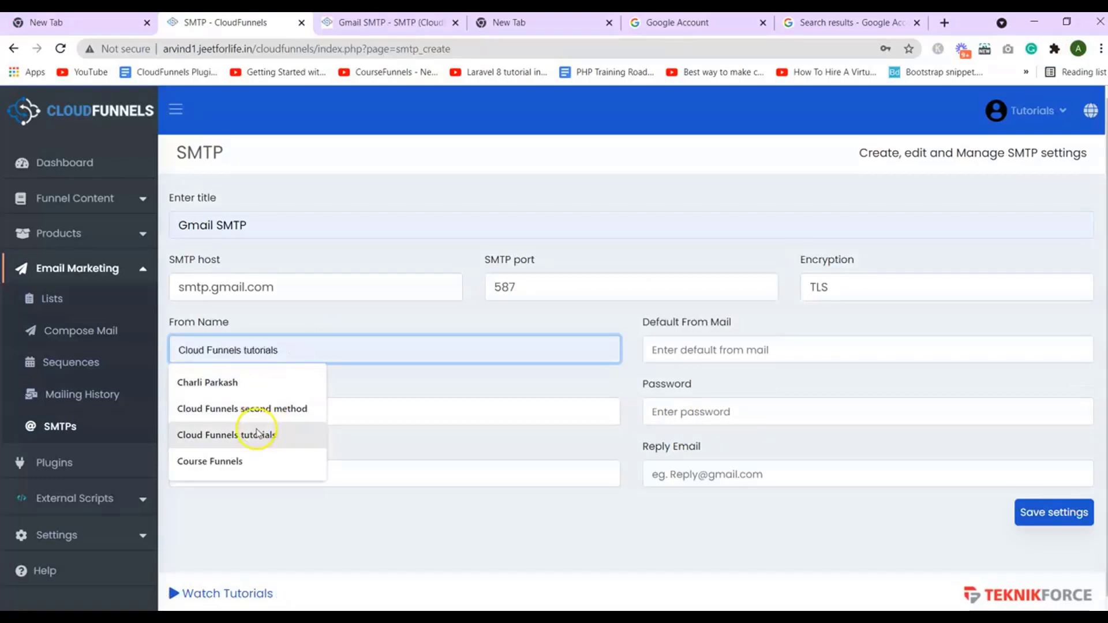
click(257, 434)
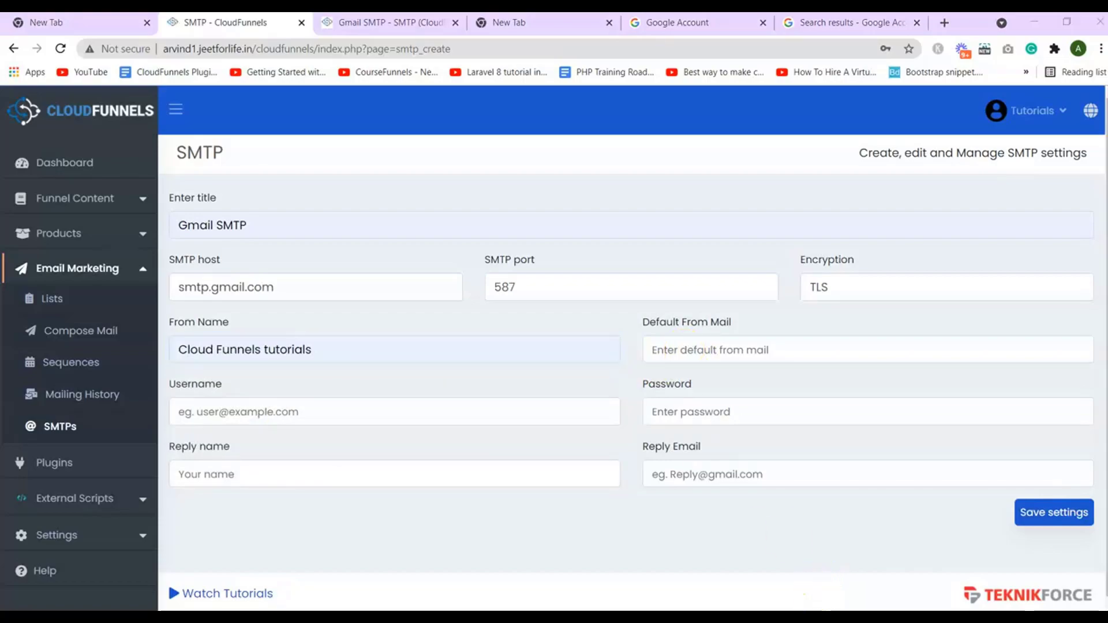
Copy the Google account's Gmail address and paste it as Default From Mail
key(alt+Tab)
click(1088, 85)
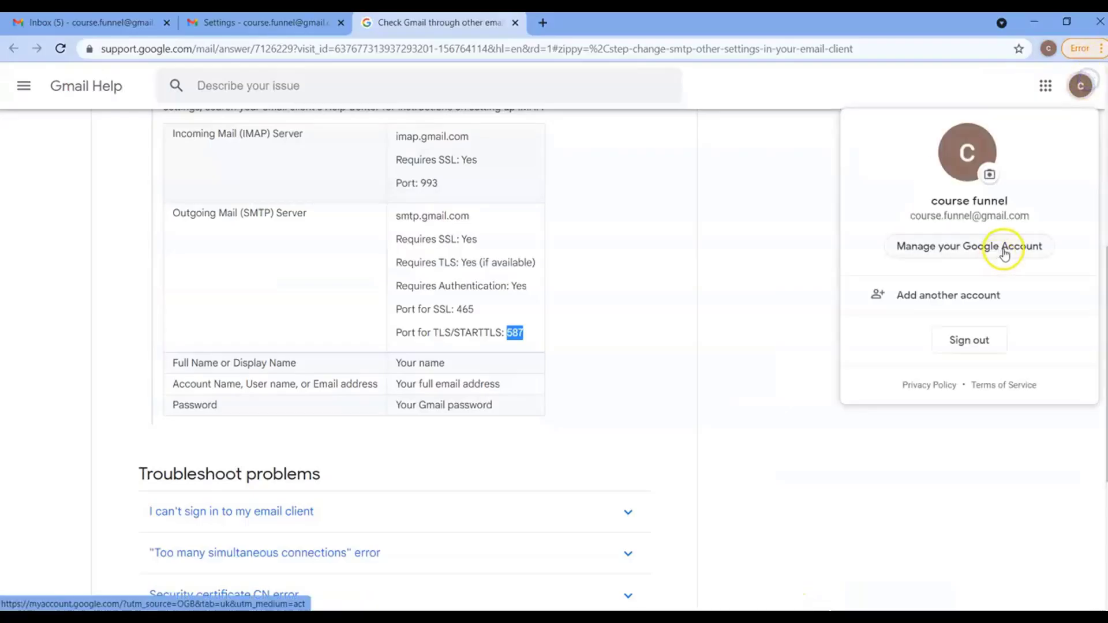
click(918, 223)
triple_click(918, 222)
click(906, 218)
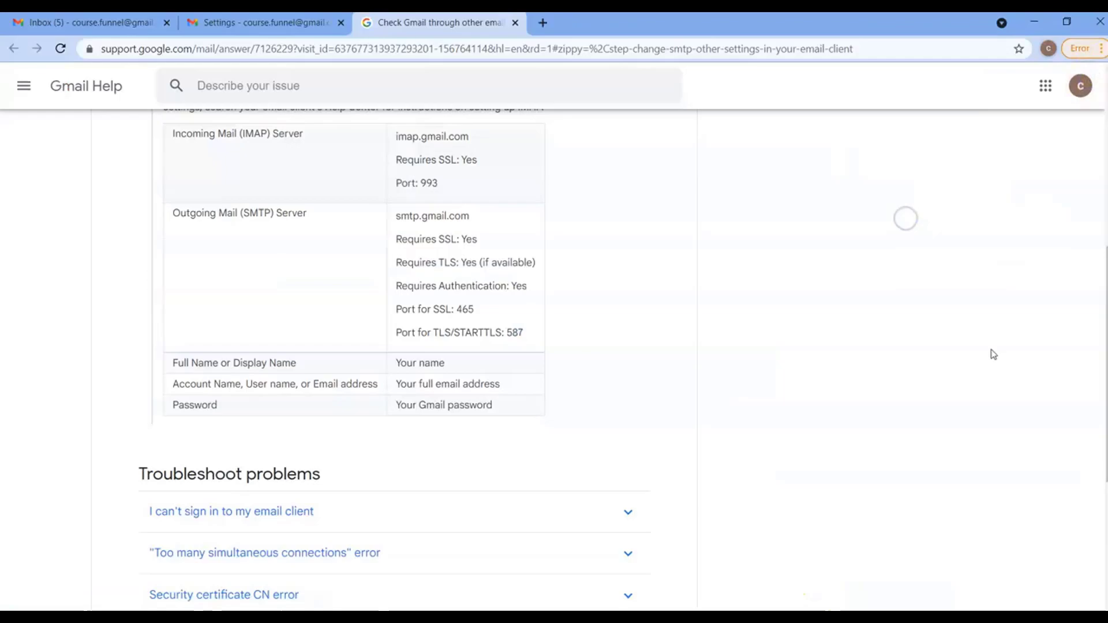
key(alt+Tab)
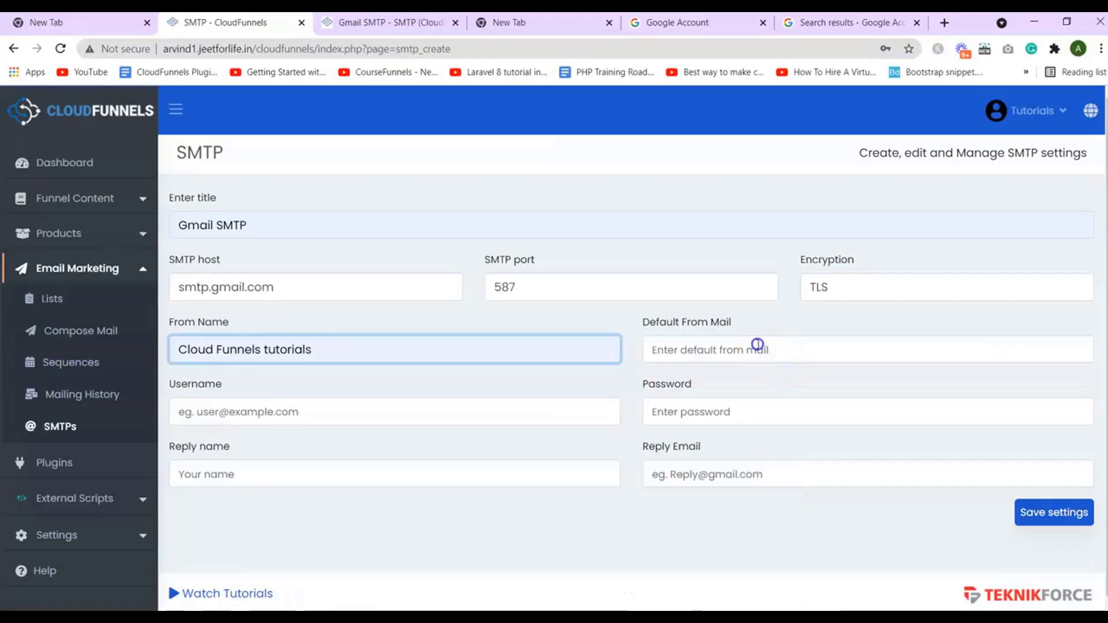
click(754, 350)
key(ctrl+v)
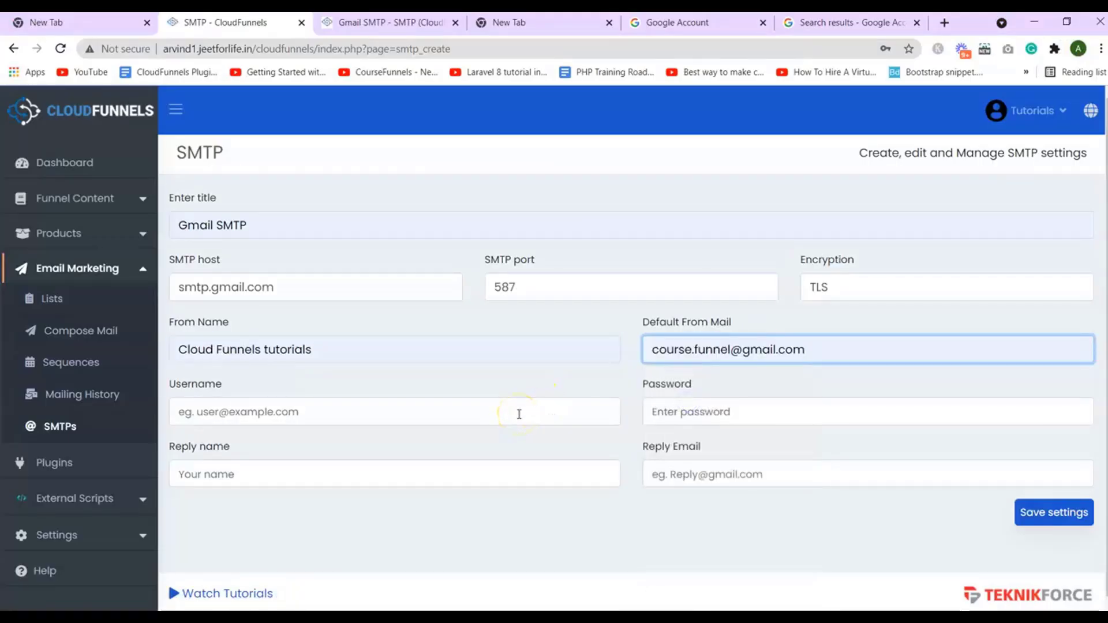
Fill the SMTP username with the Gmail address and enter the account password
click(519, 416)
click(519, 422)
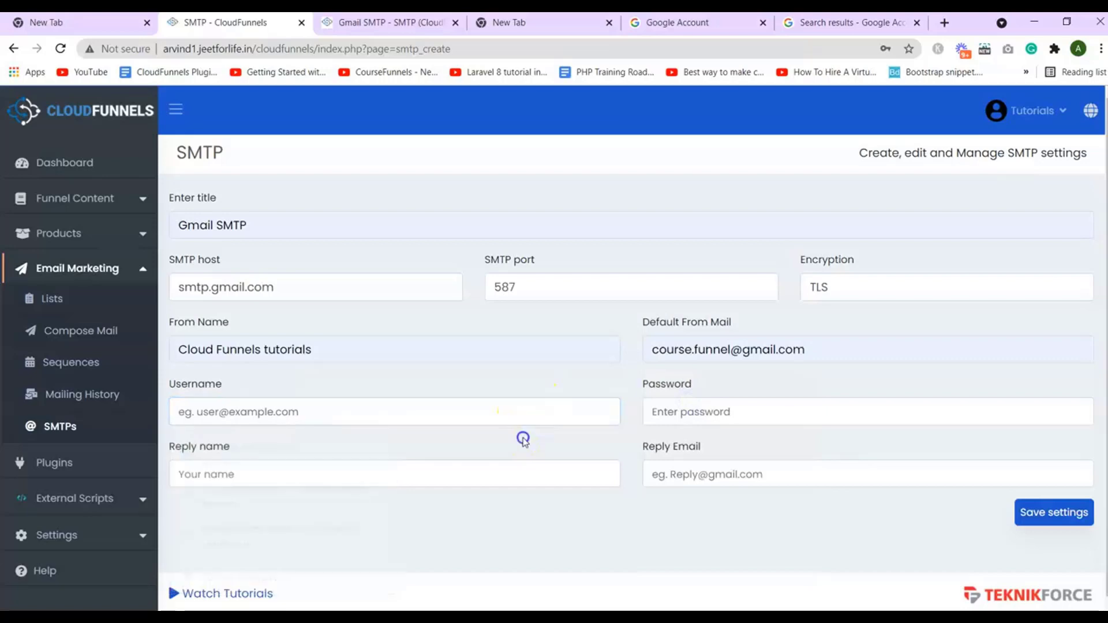
click(516, 415)
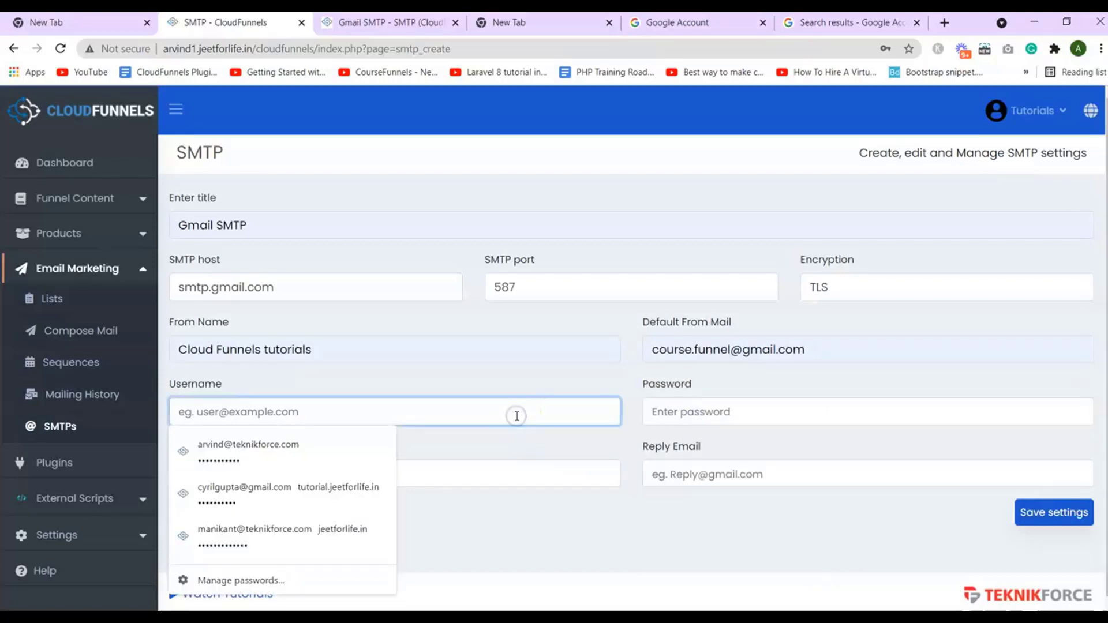
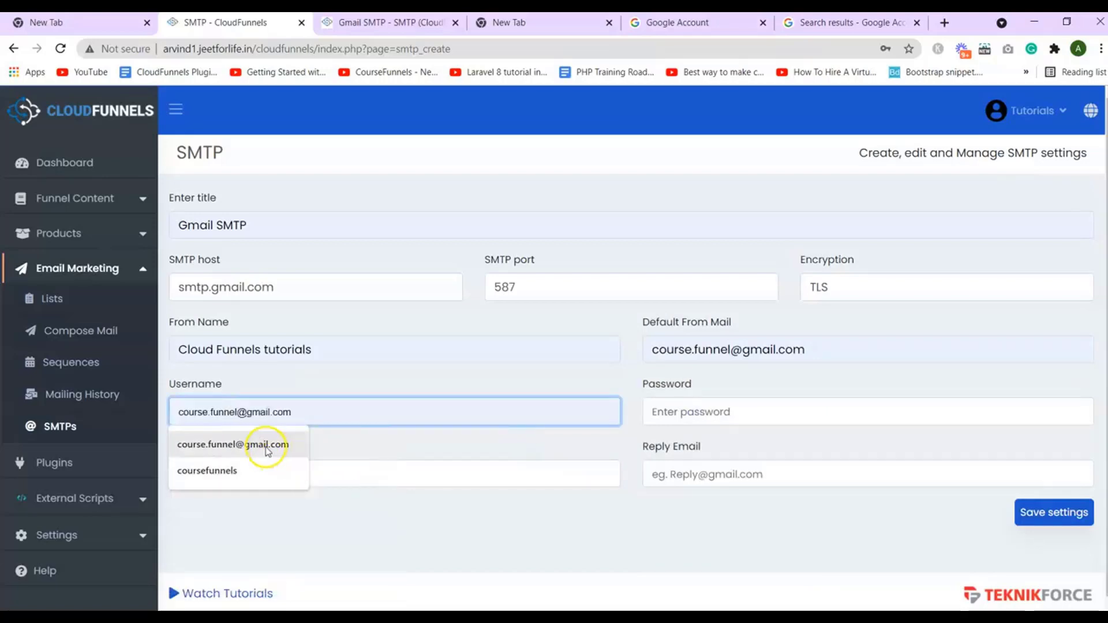
click(265, 445)
click(722, 412)
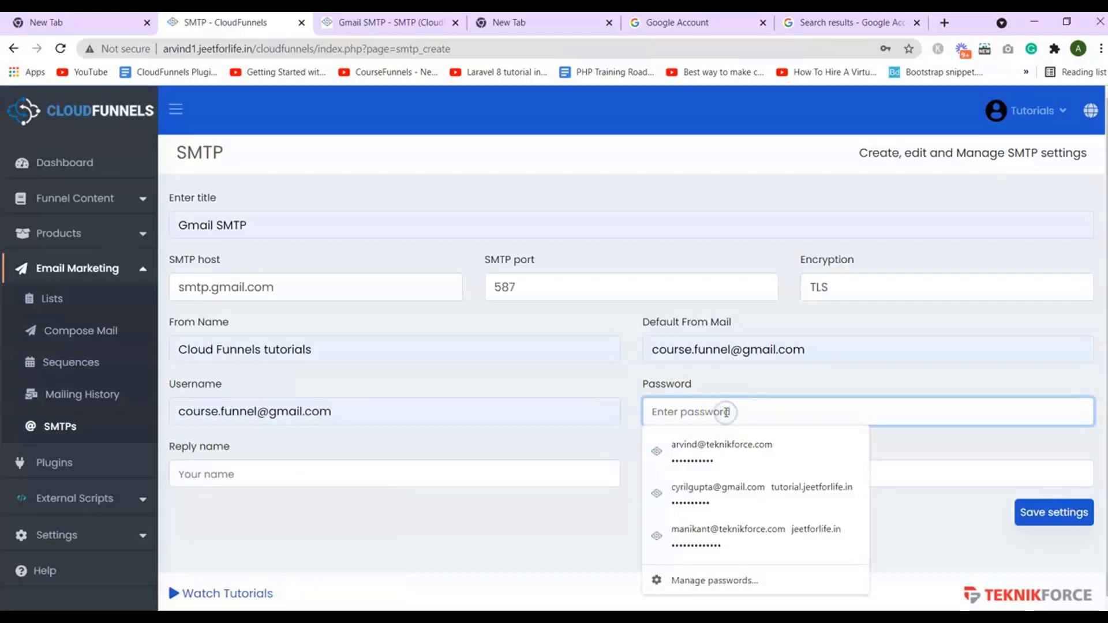
text(•••)
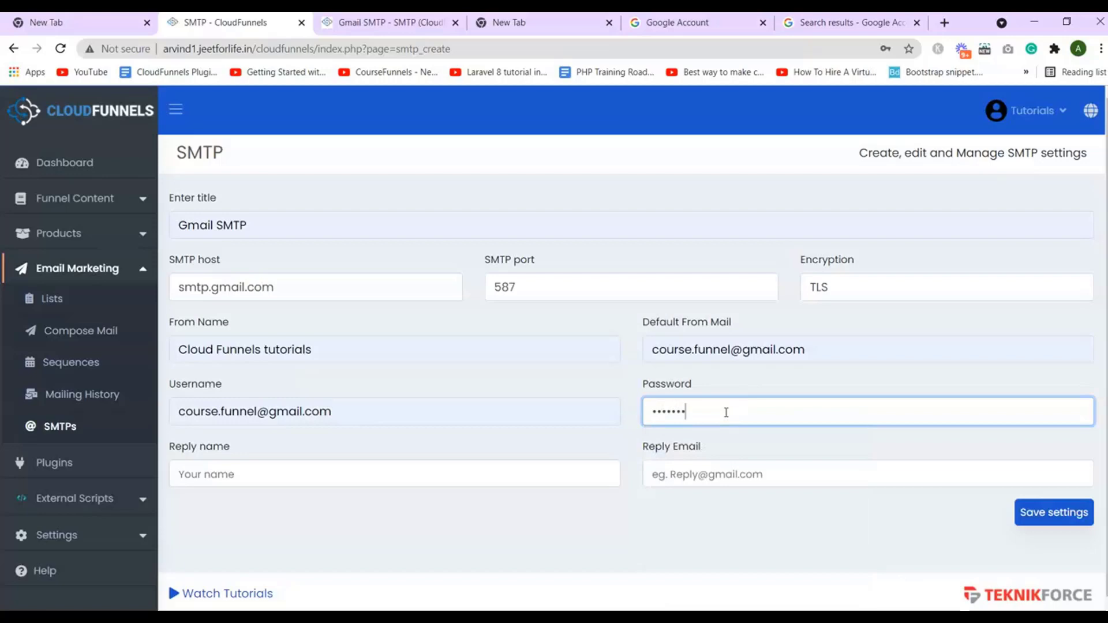
Set reply name 'Cloud Funnels tutorials' and reply email to the Gmail address
click(317, 477)
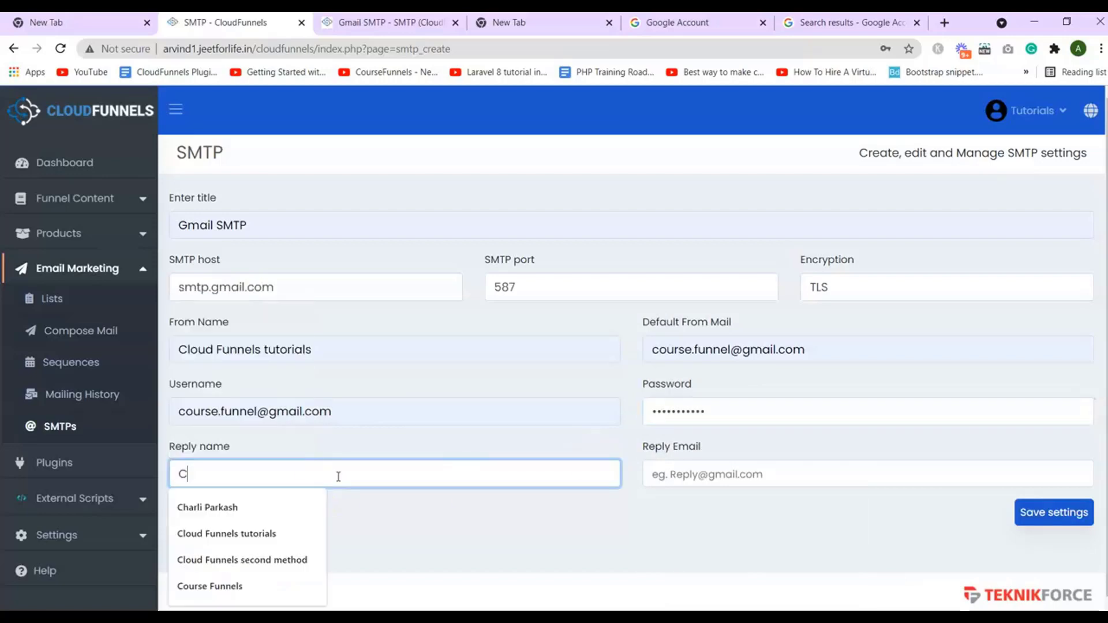
click(259, 525)
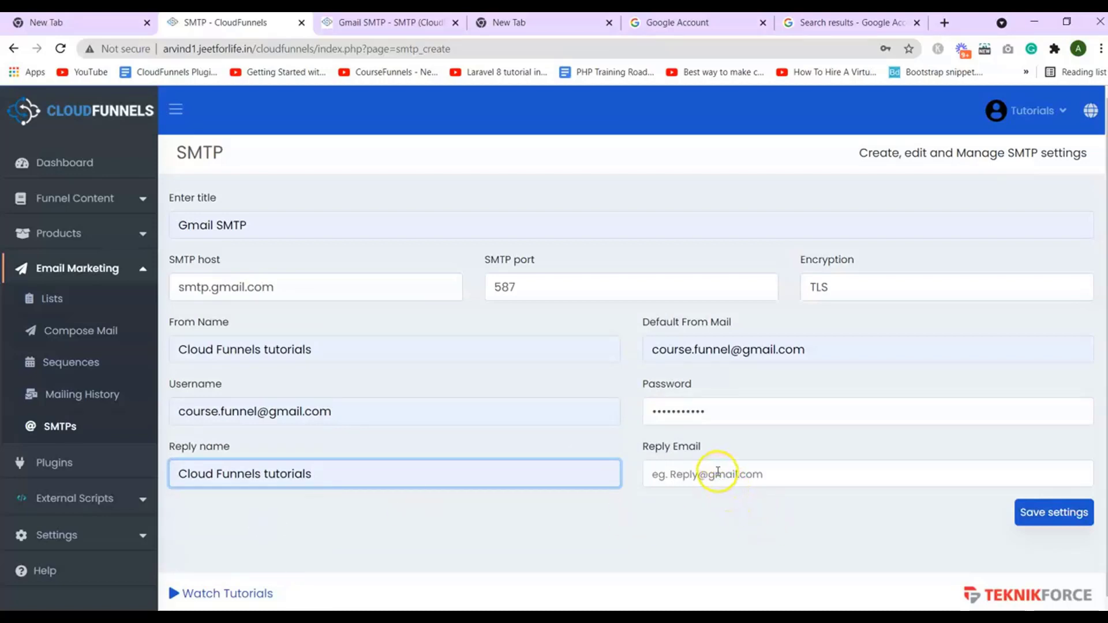
click(718, 472)
click(872, 348)
key(ctrl+c)
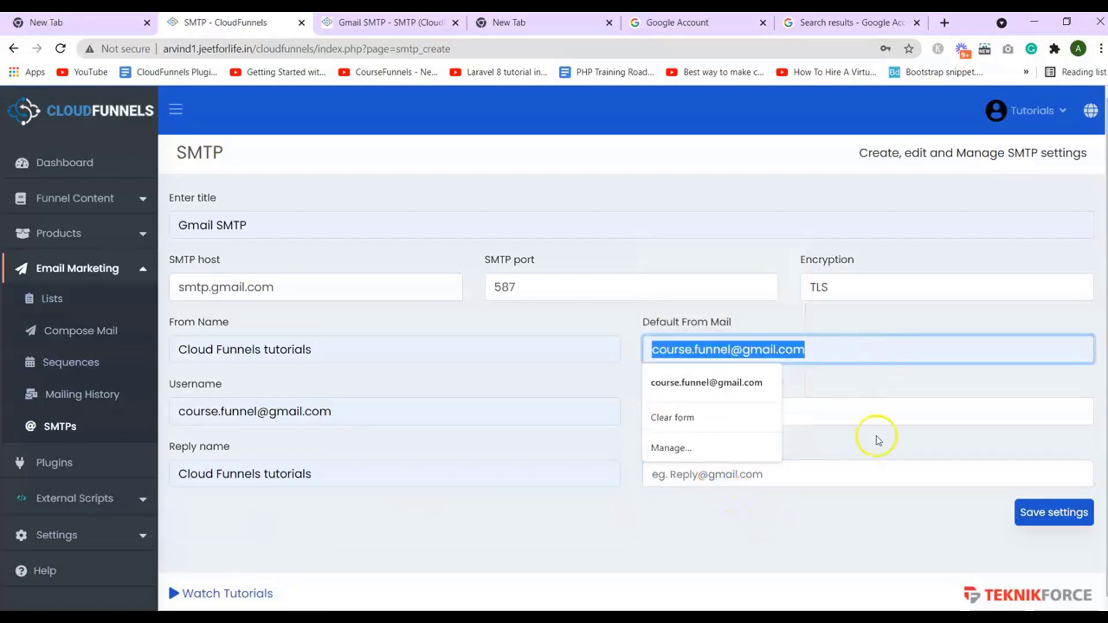
click(876, 470)
key(ctrl+v)
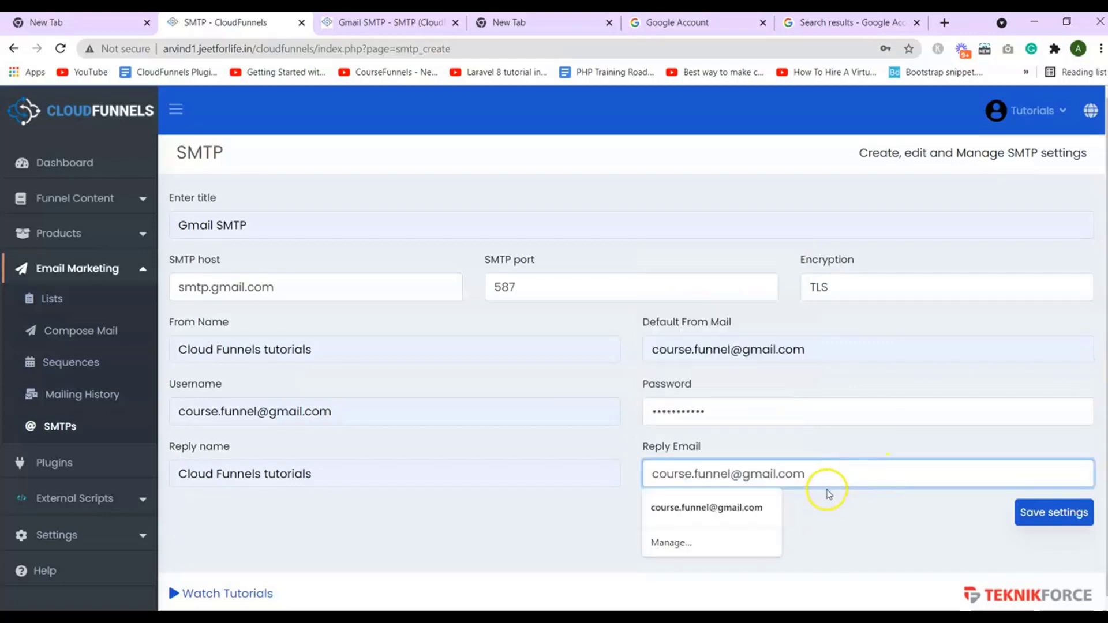
click(829, 495)
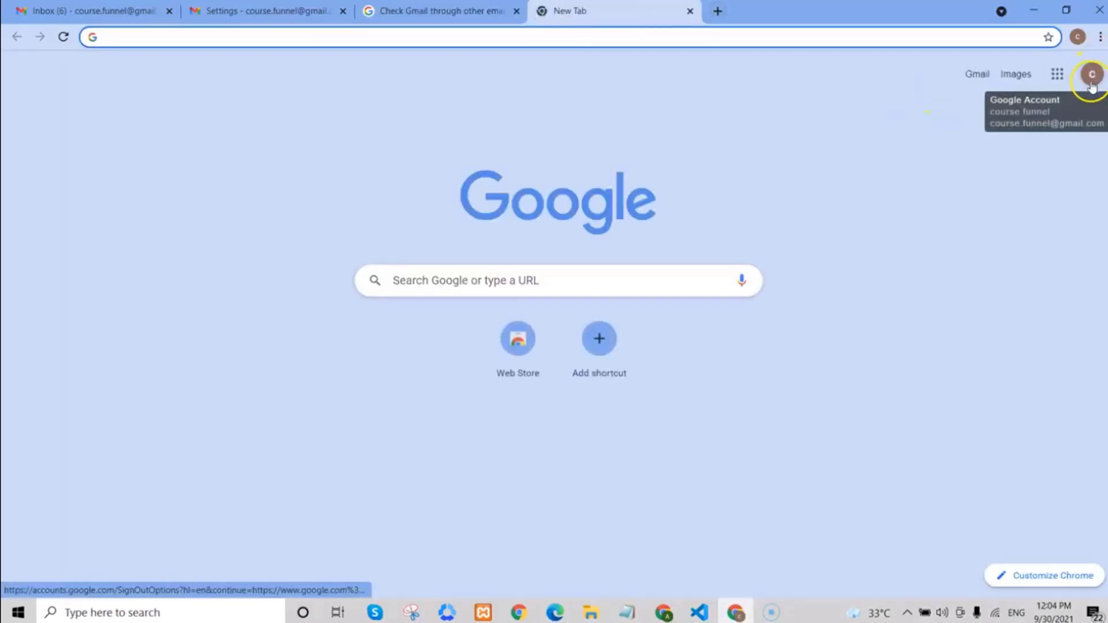
Switch 'Allow less secure apps' on under the Google Account's Security settings
click(1091, 74)
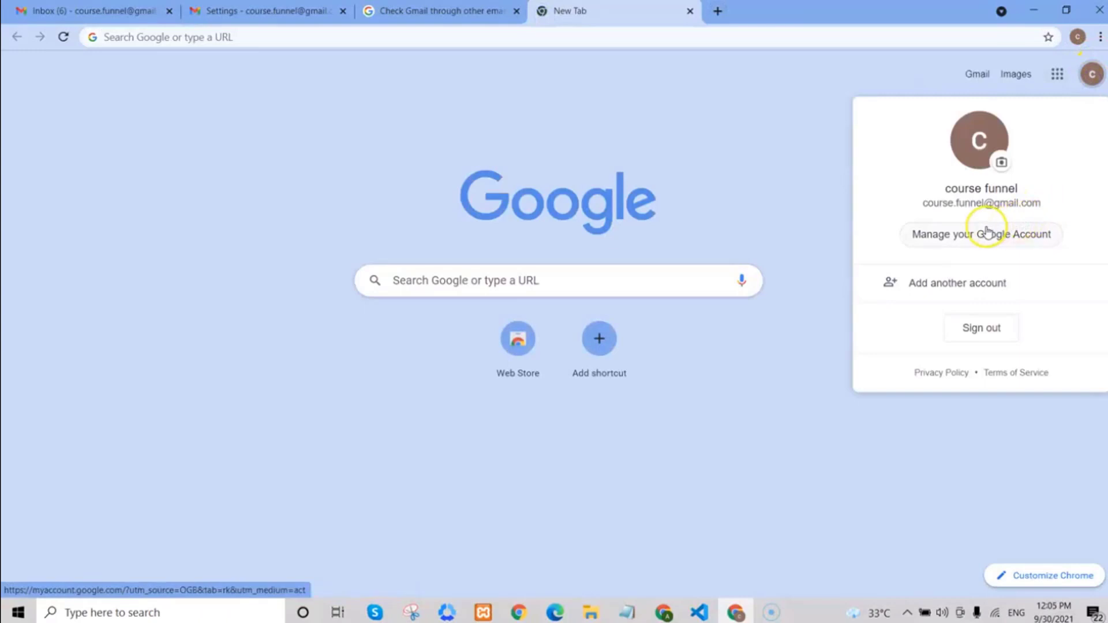
click(987, 233)
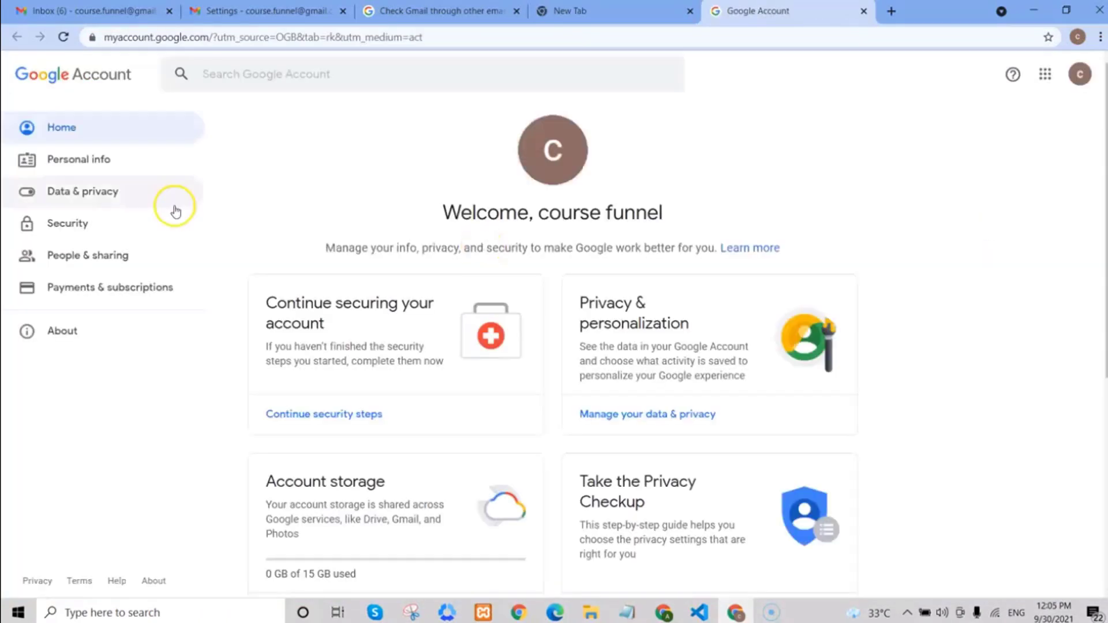
click(93, 238)
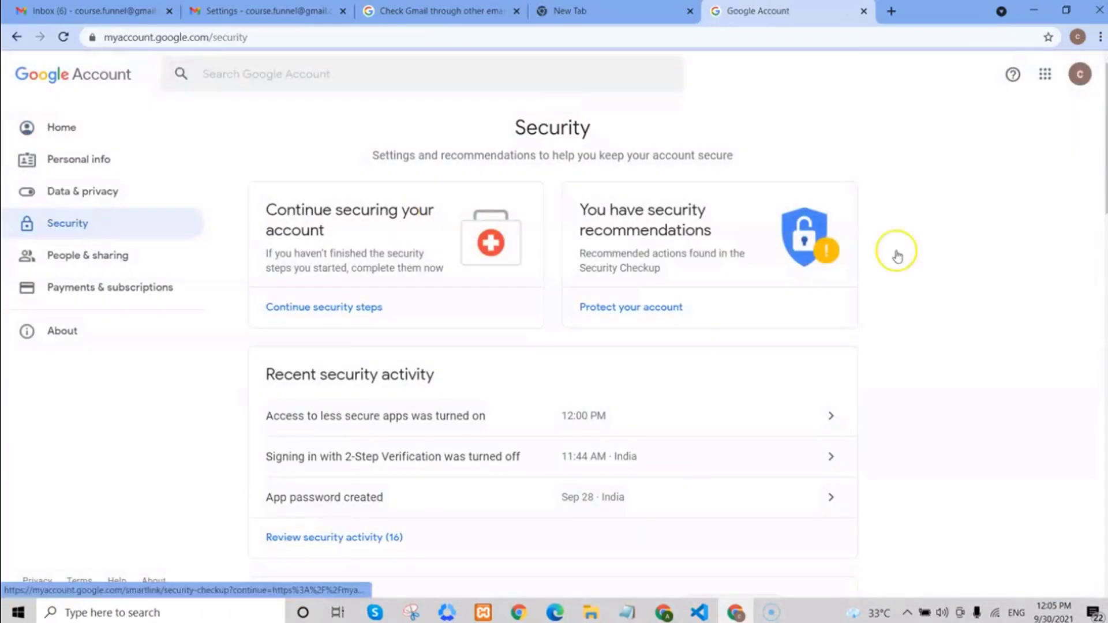
scroll(1097, 196, down, 2)
scroll(554, 347, down, 15)
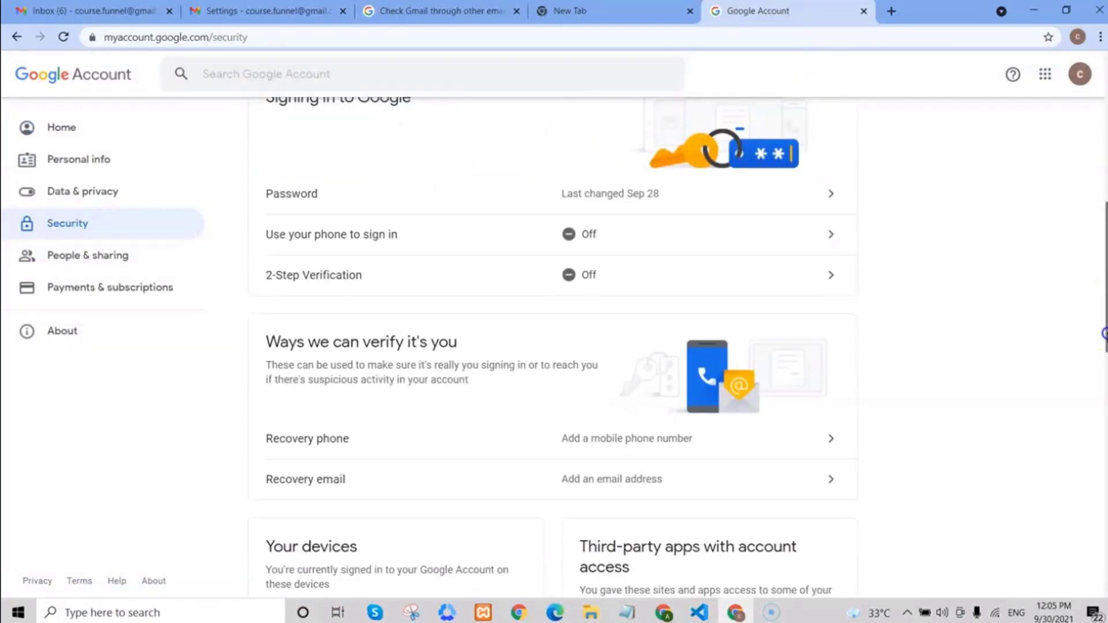
scroll(554, 347, down, 3)
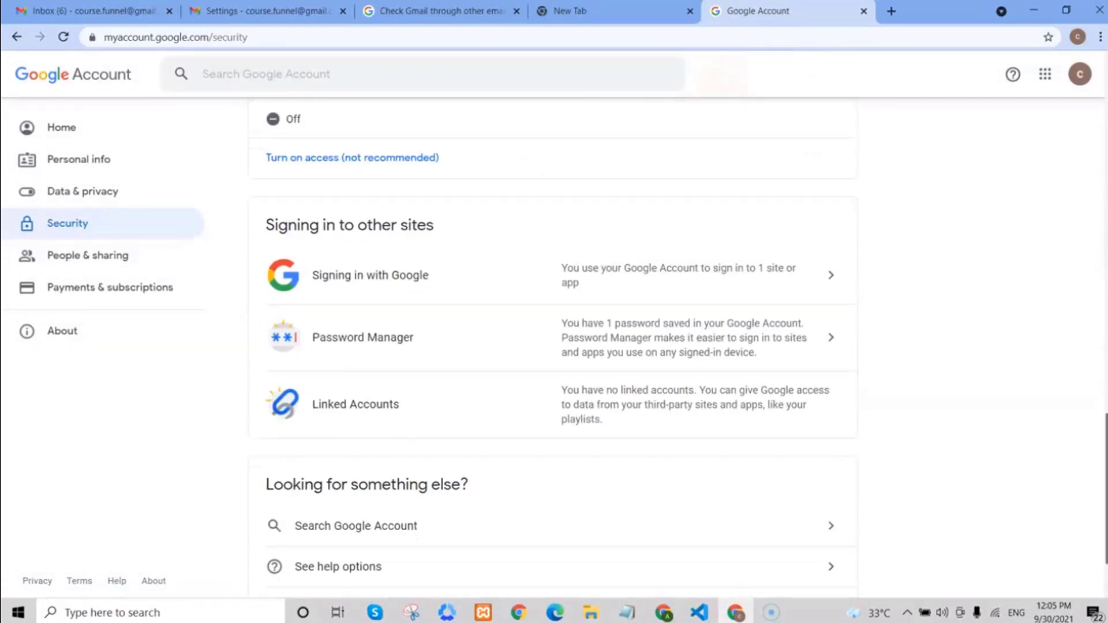
scroll(554, 346, up, 4)
scroll(540, 373, up, 1)
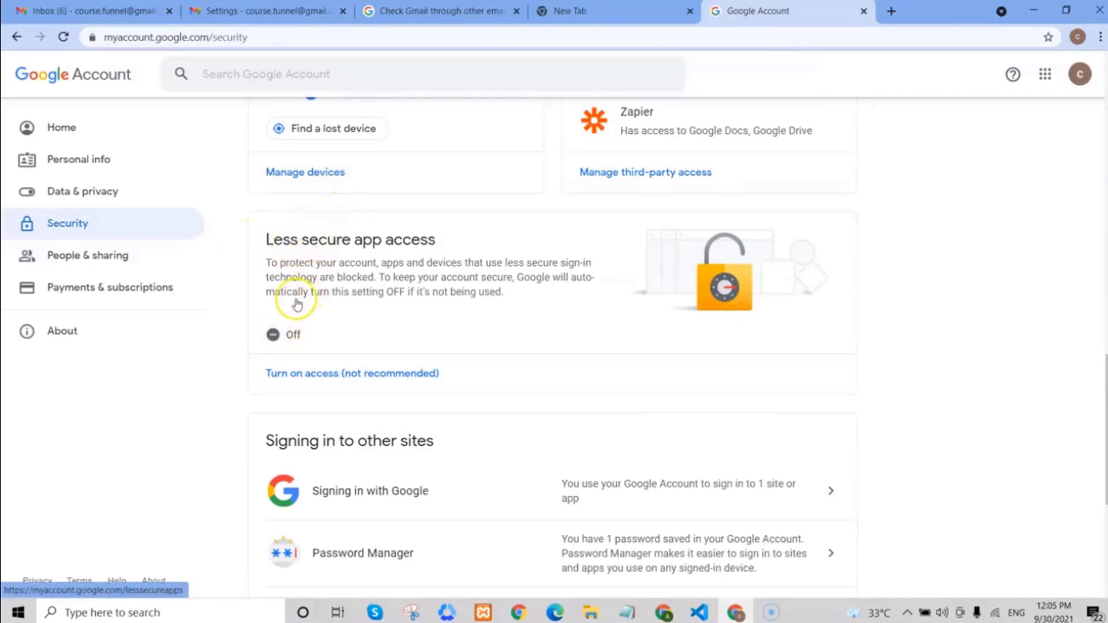
click(279, 334)
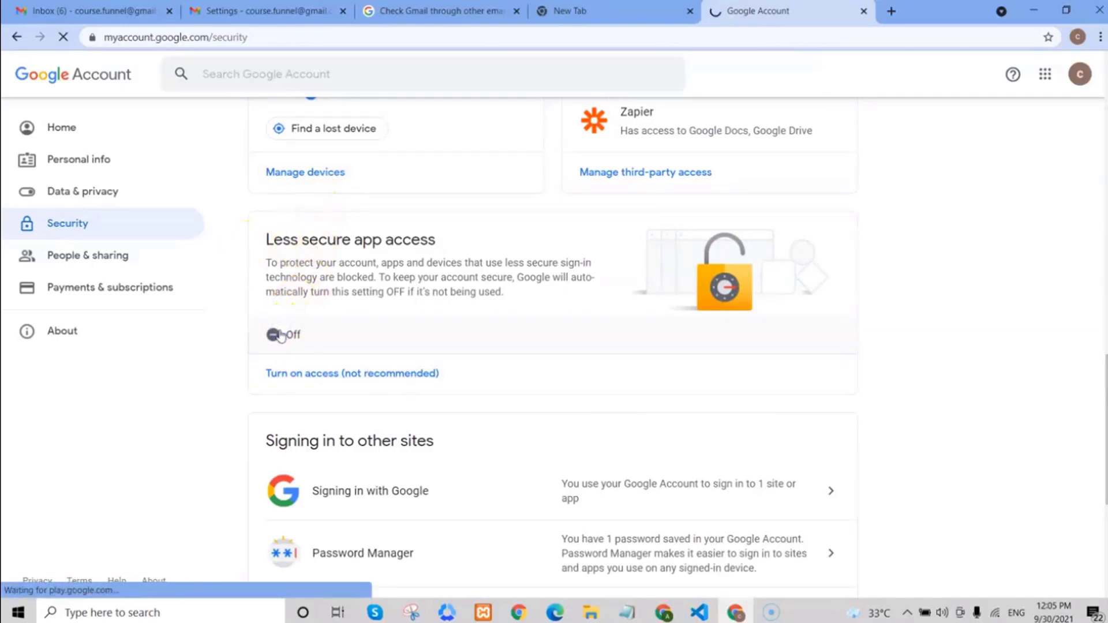
click(611, 280)
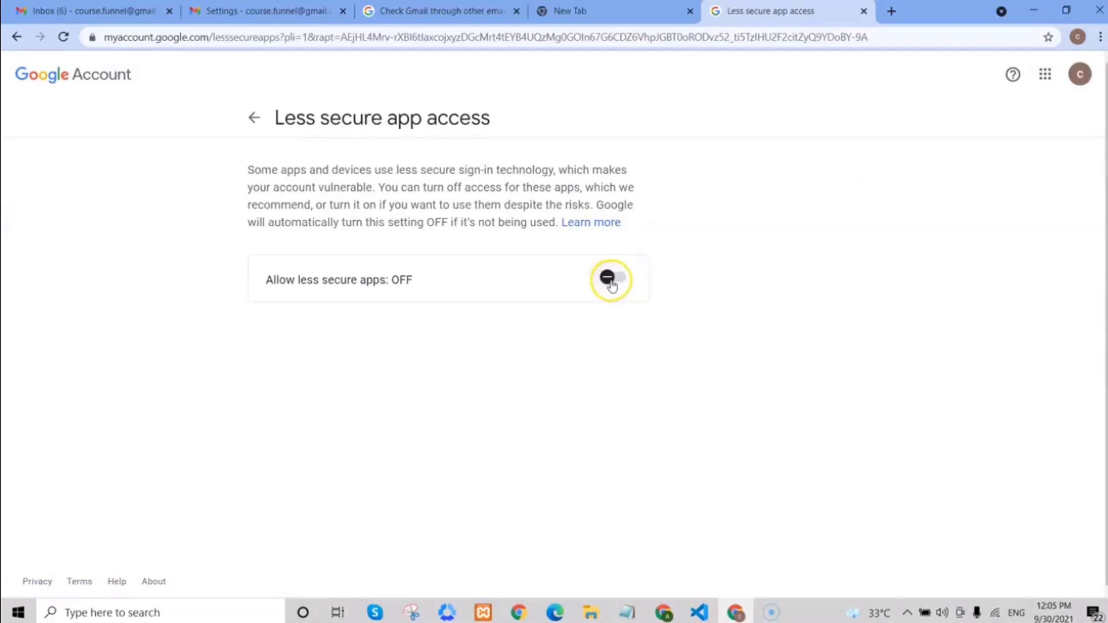
click(79, 576)
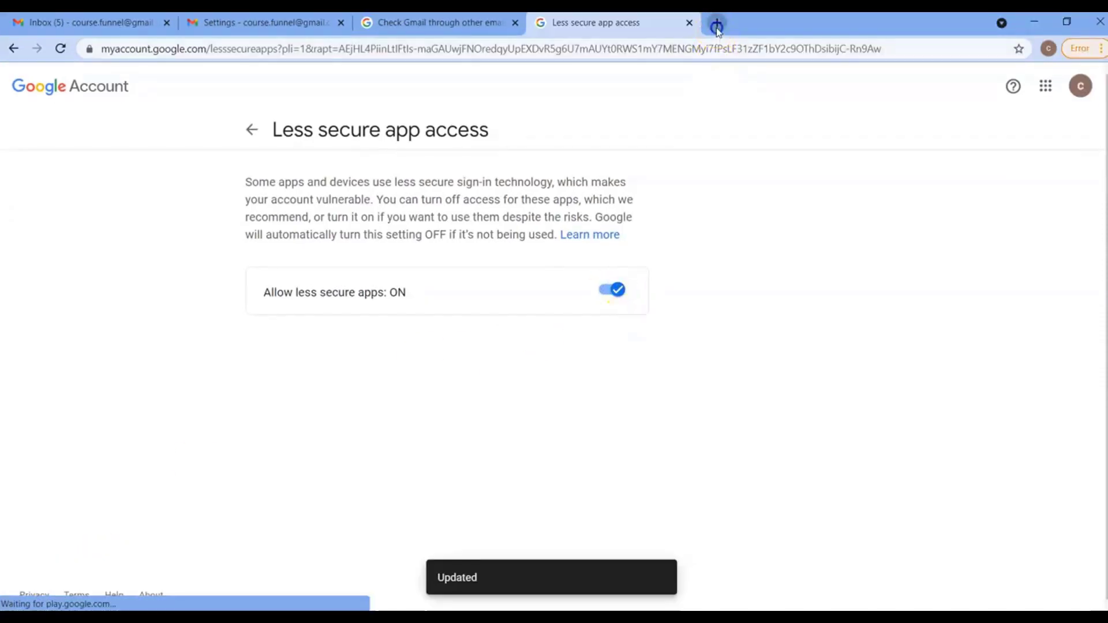
Search 'display unlock captcha' and continue on Google's unlock page to enable account access
click(716, 23)
click(718, 43)
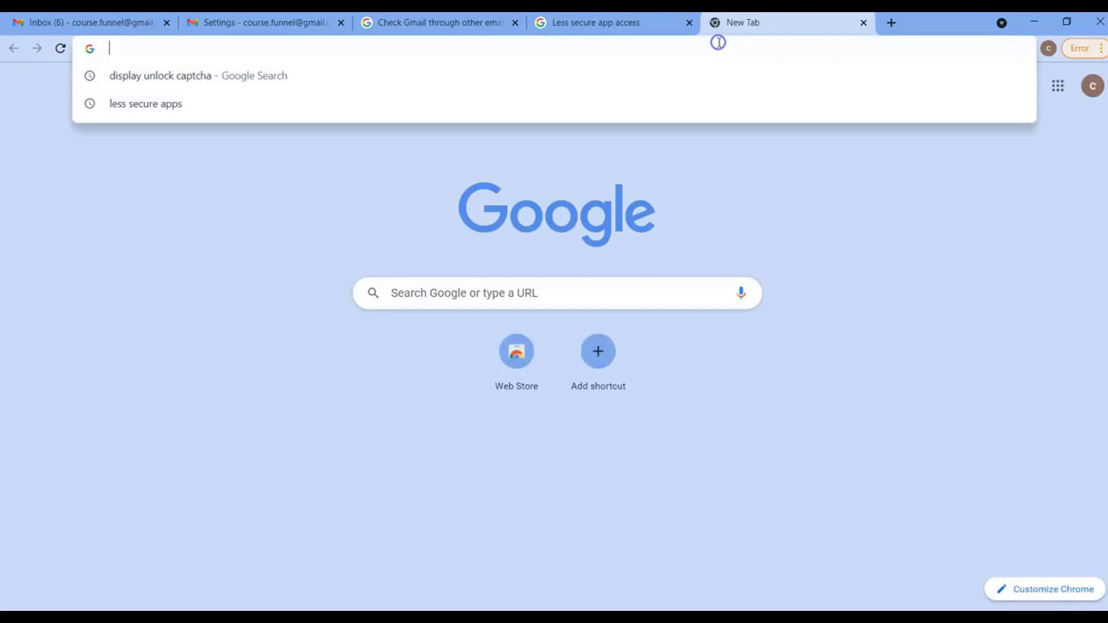
text(dis)
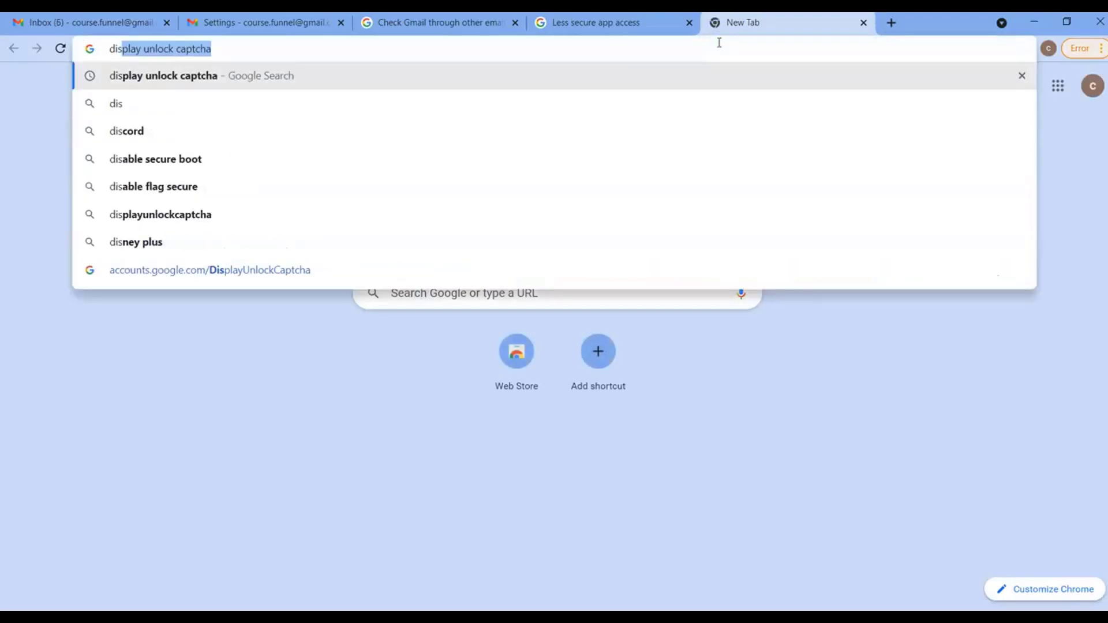
key(Return)
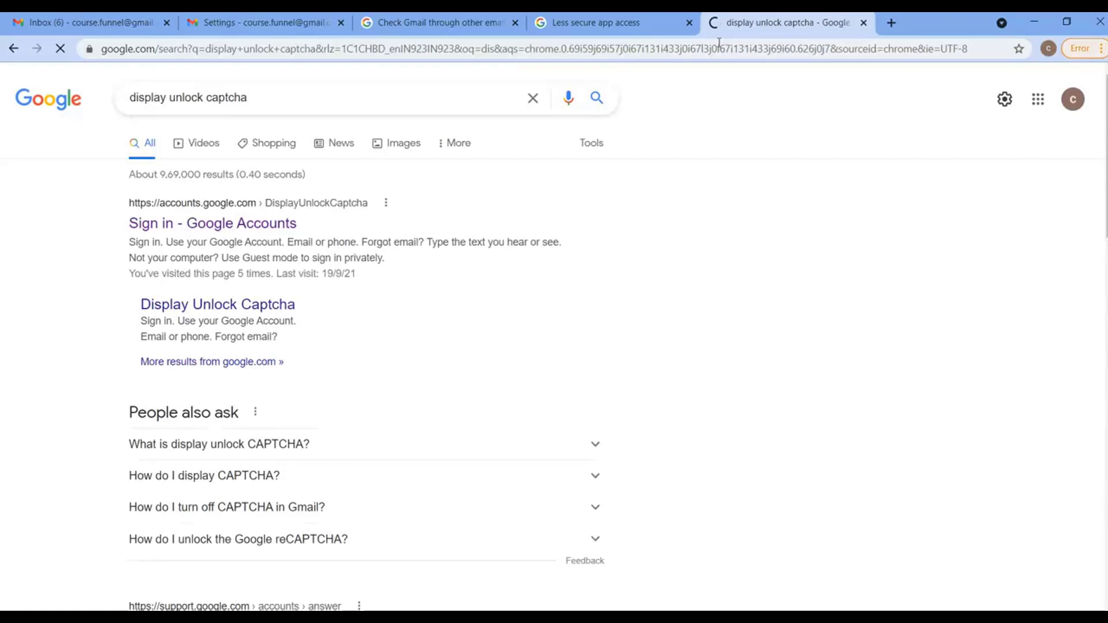
click(179, 231)
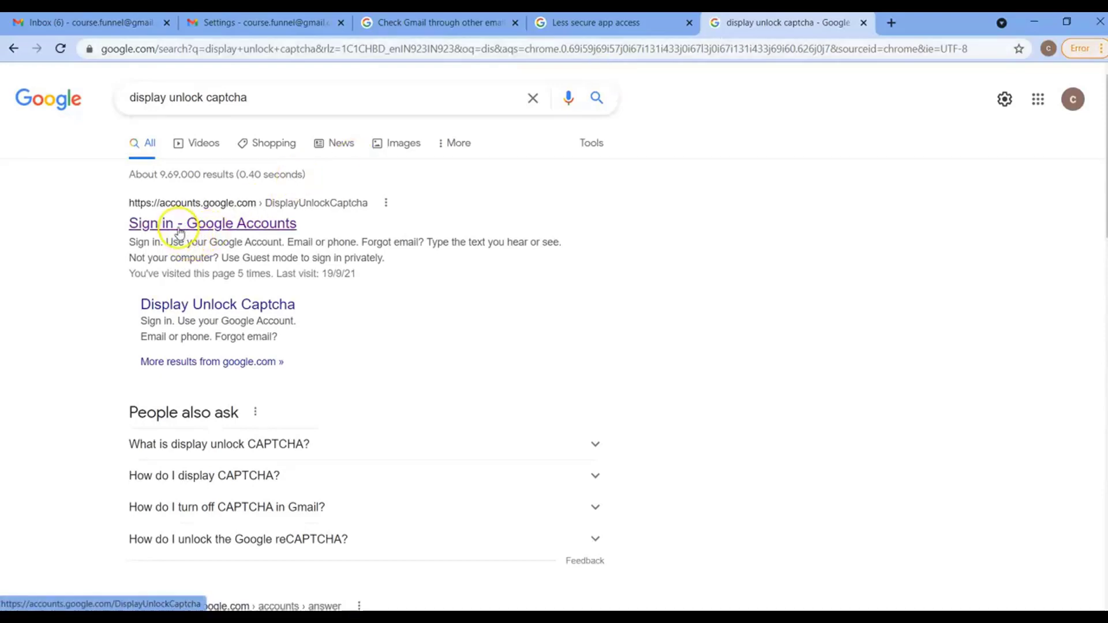
click(180, 231)
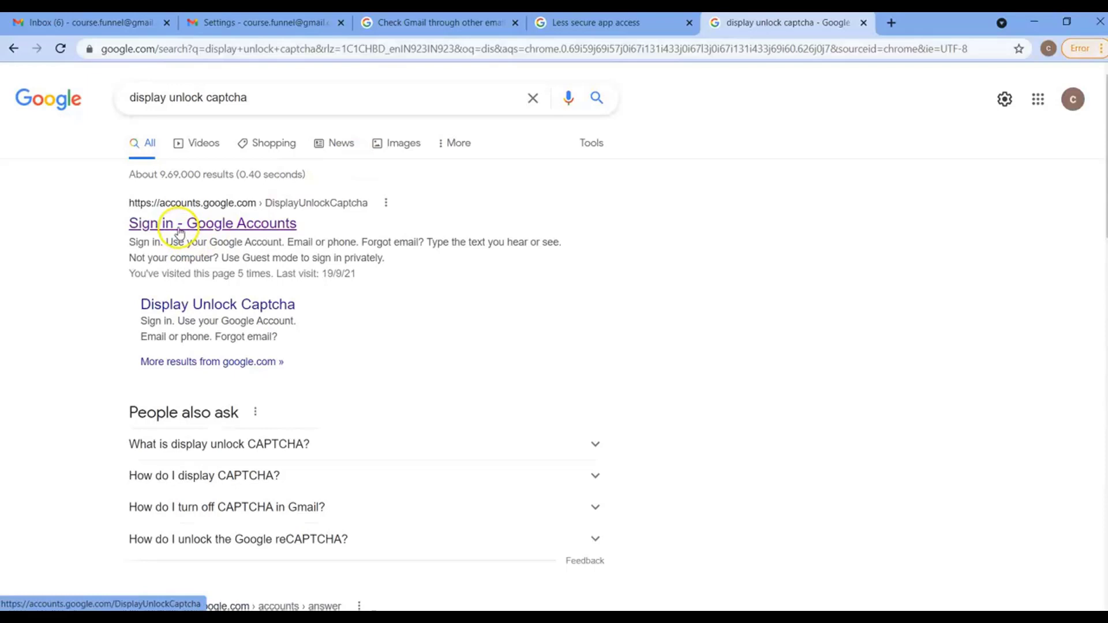
click(341, 236)
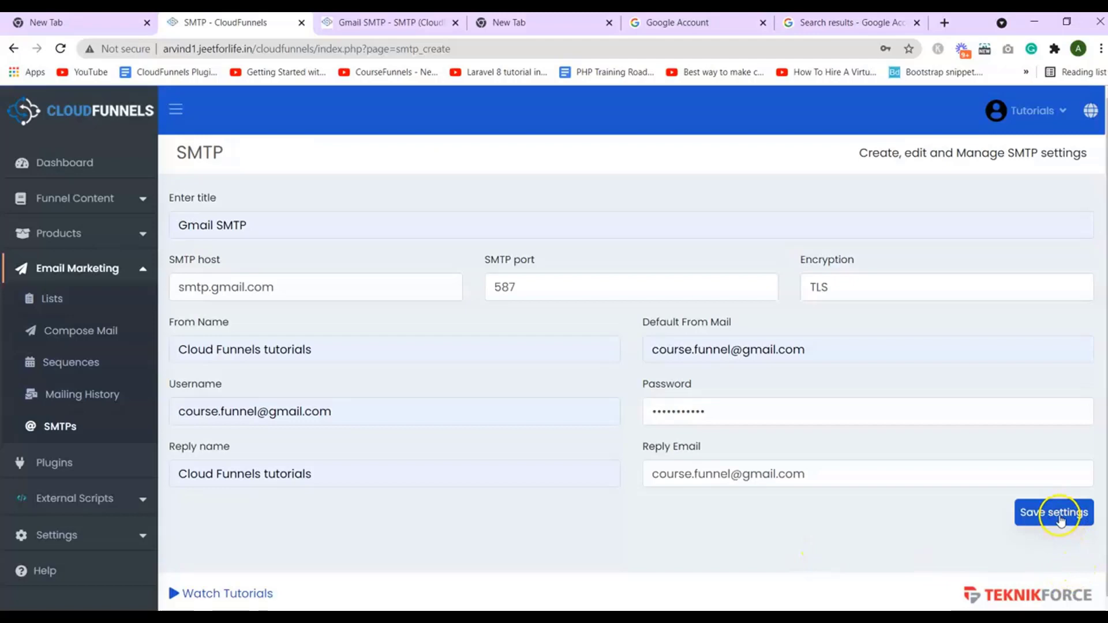
Save the Gmail SMTP record and open its test email form
click(1061, 518)
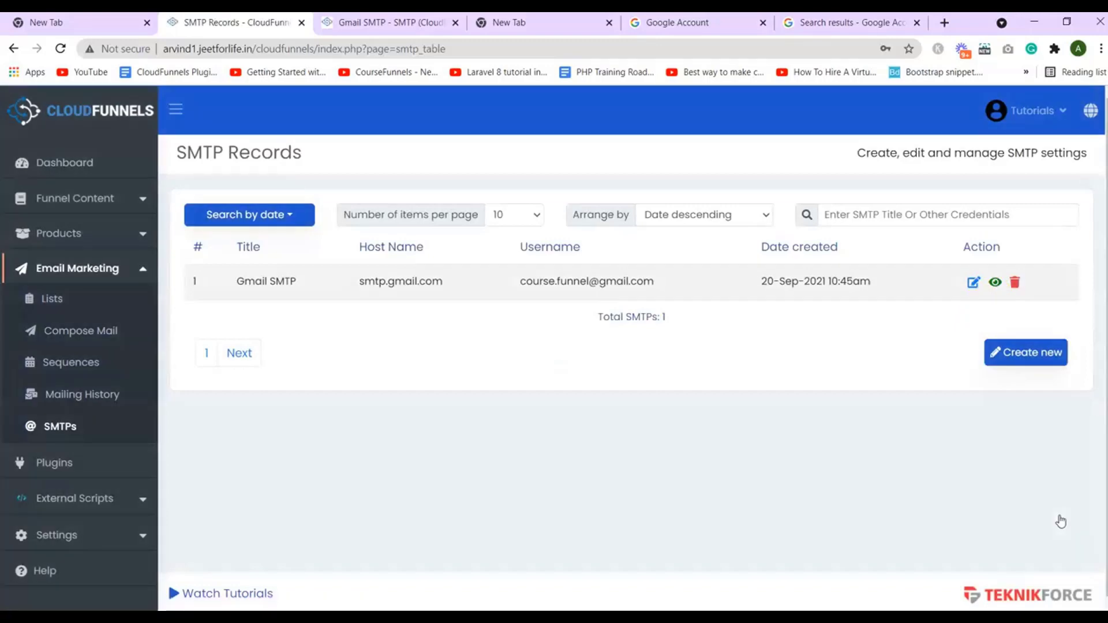
click(960, 347)
click(994, 288)
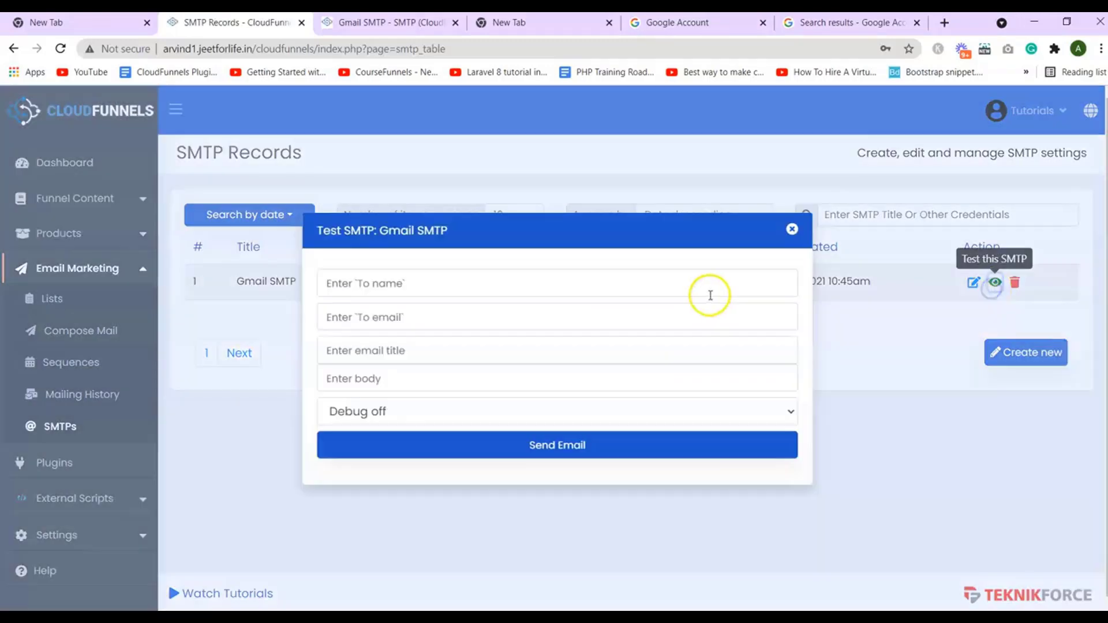
Enter a test recipient name and e-mail, title 'testtest' and body 'test'
click(449, 285)
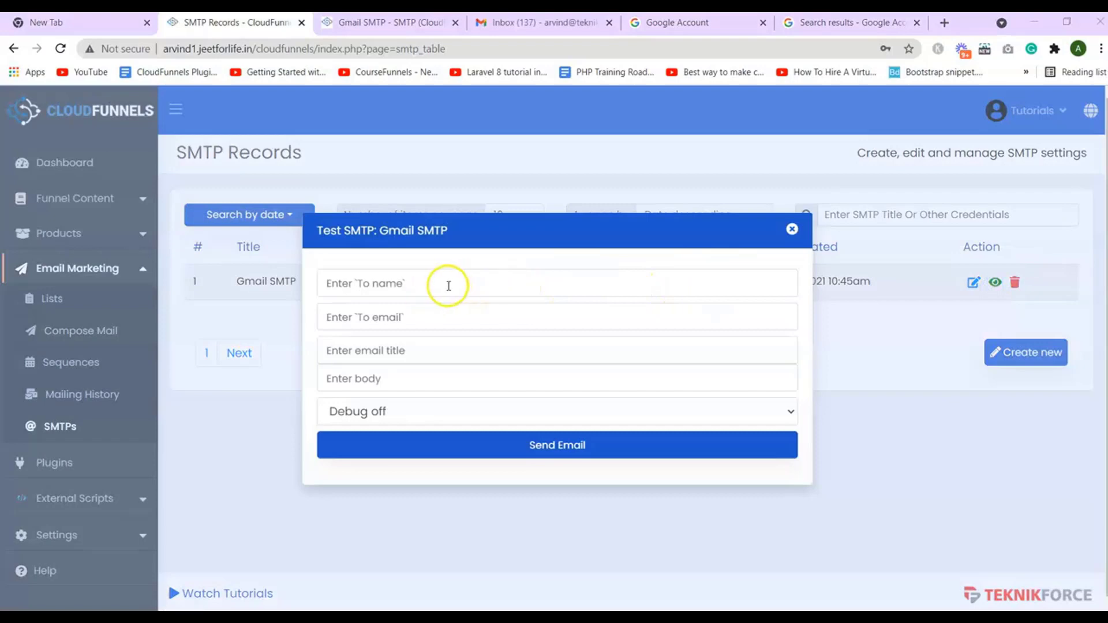
text(test)
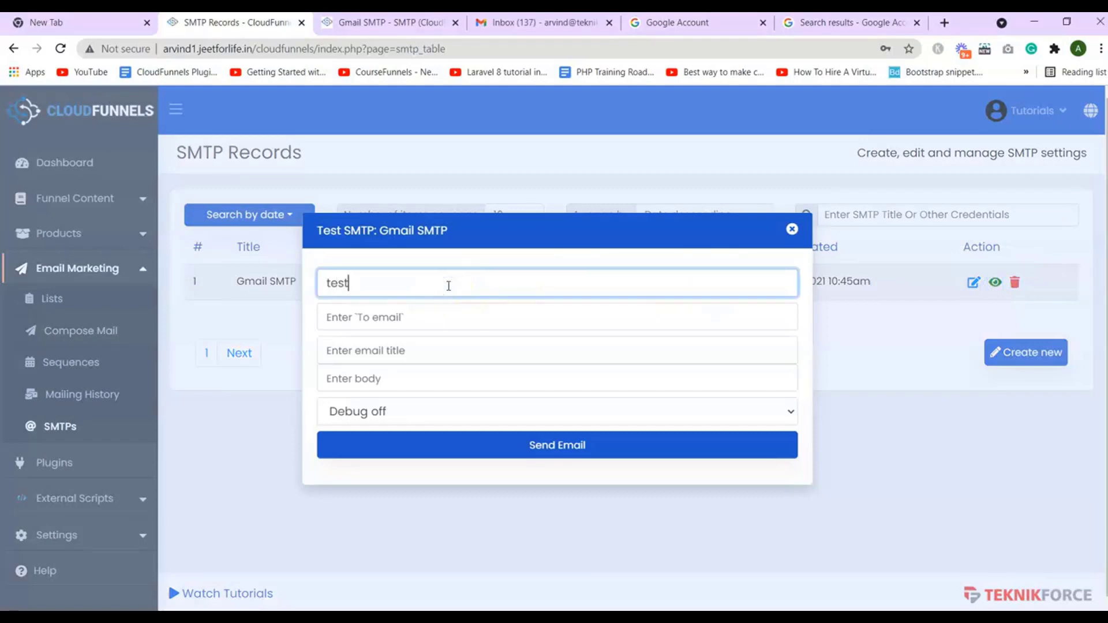
click(448, 318)
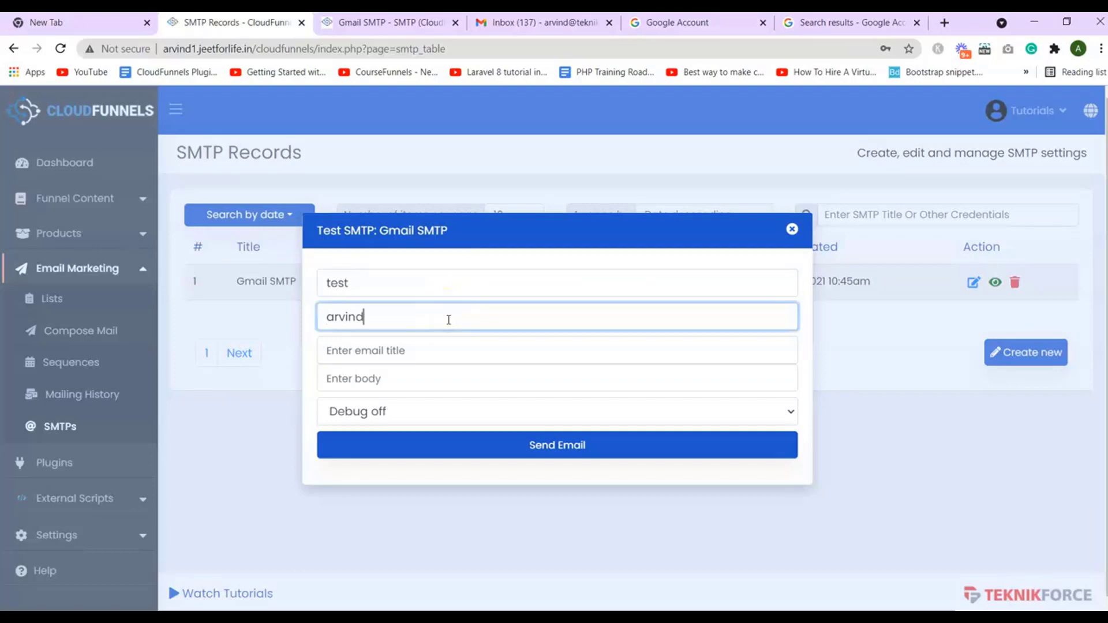
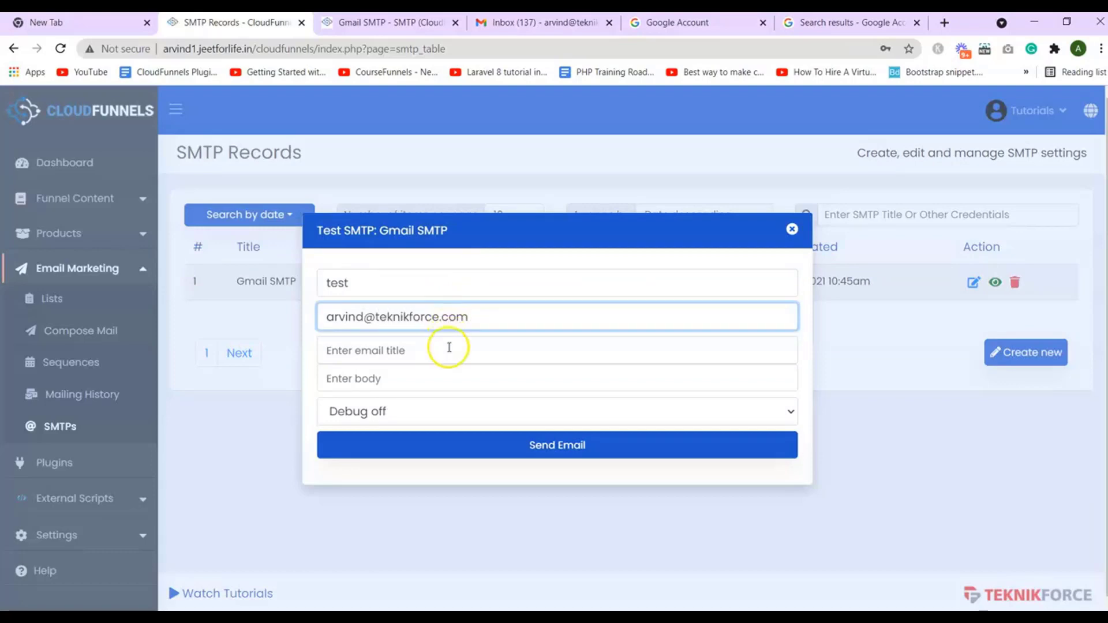
click(449, 349)
text(testtest)
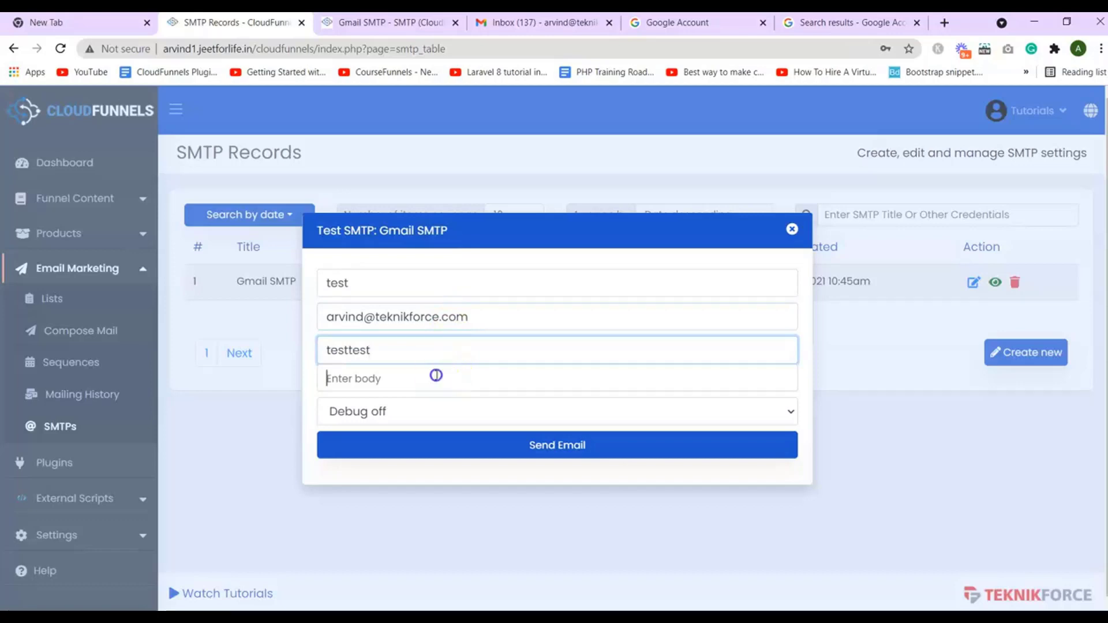
click(436, 376)
text(test)
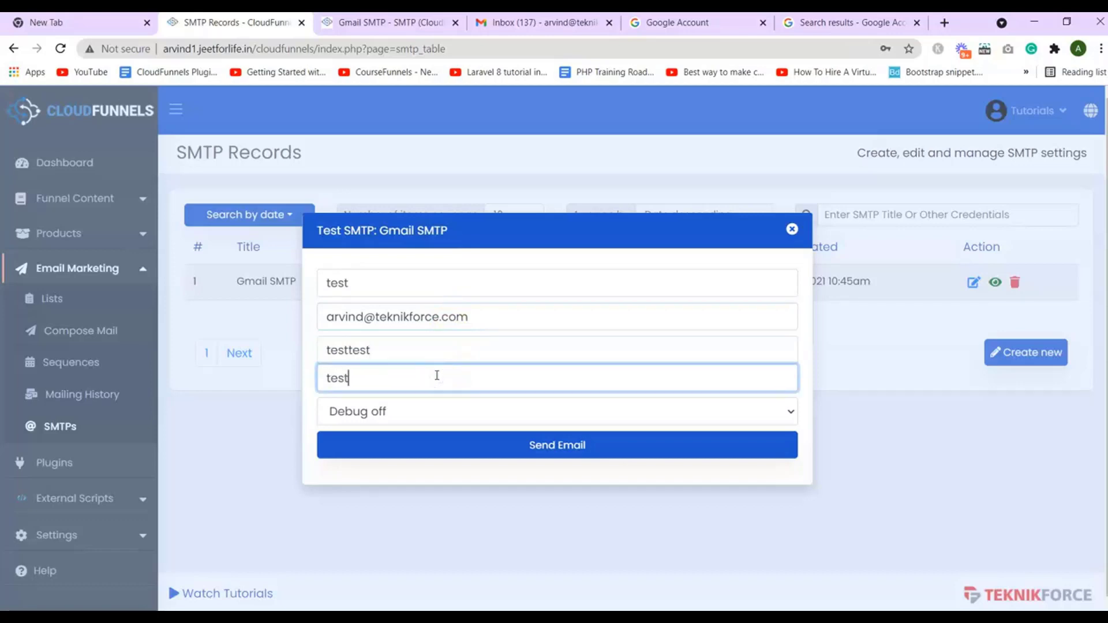
Turn debug output On and send the test email
click(440, 418)
click(404, 448)
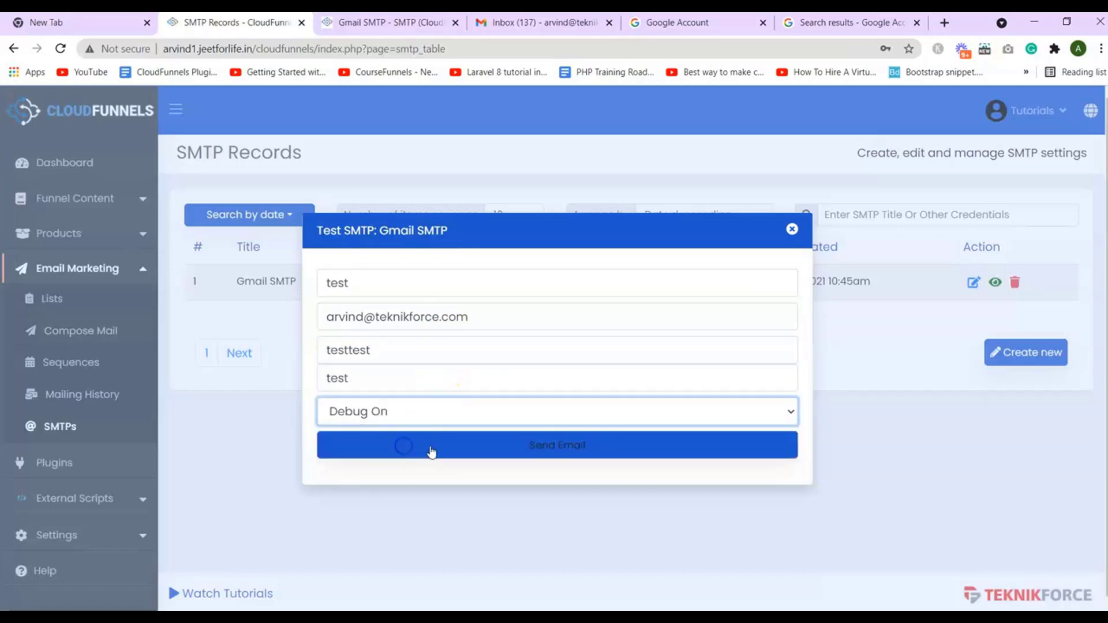
click(432, 452)
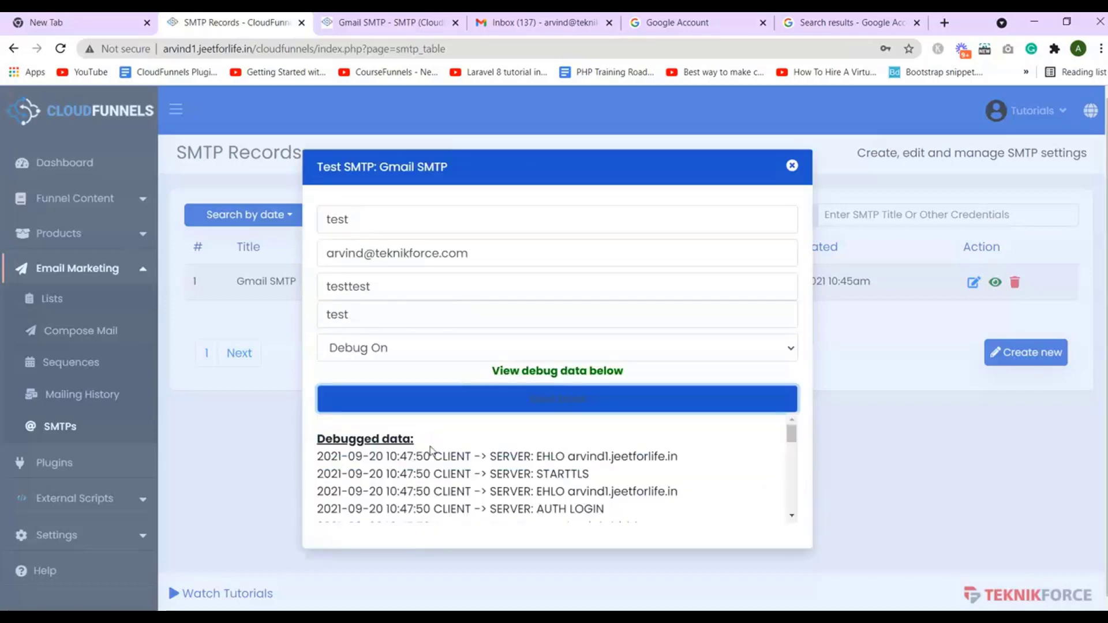
drag(792, 434, 786, 373)
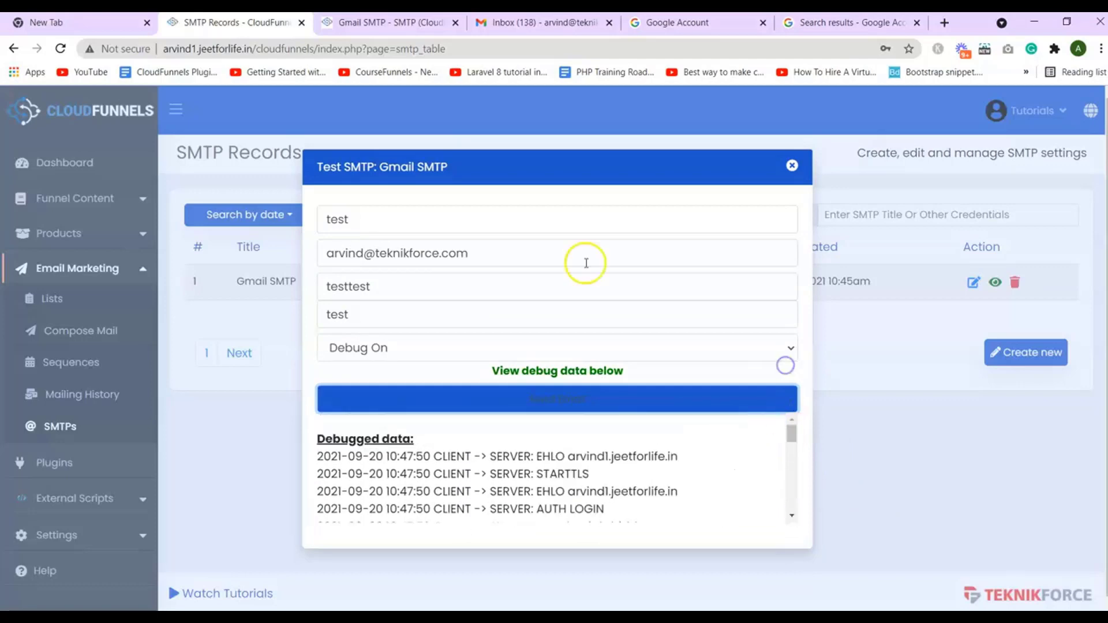
drag(535, 249, 301, 254)
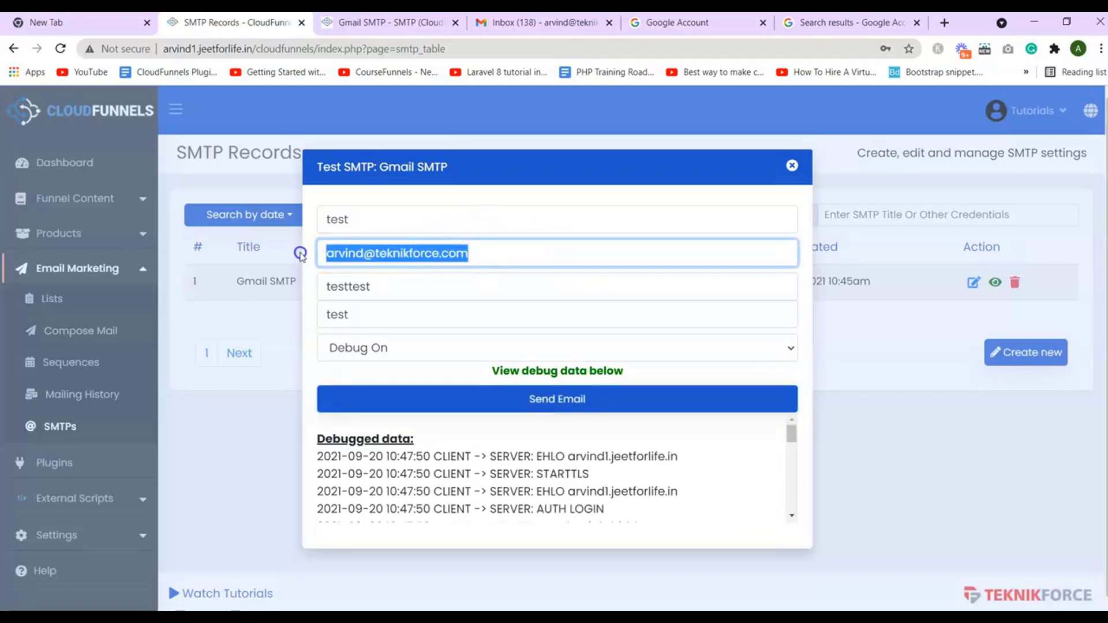
Open the 'testtest' message from Cloud Funnels tutorials in Gmail, then return to CloudFunnels
click(732, 23)
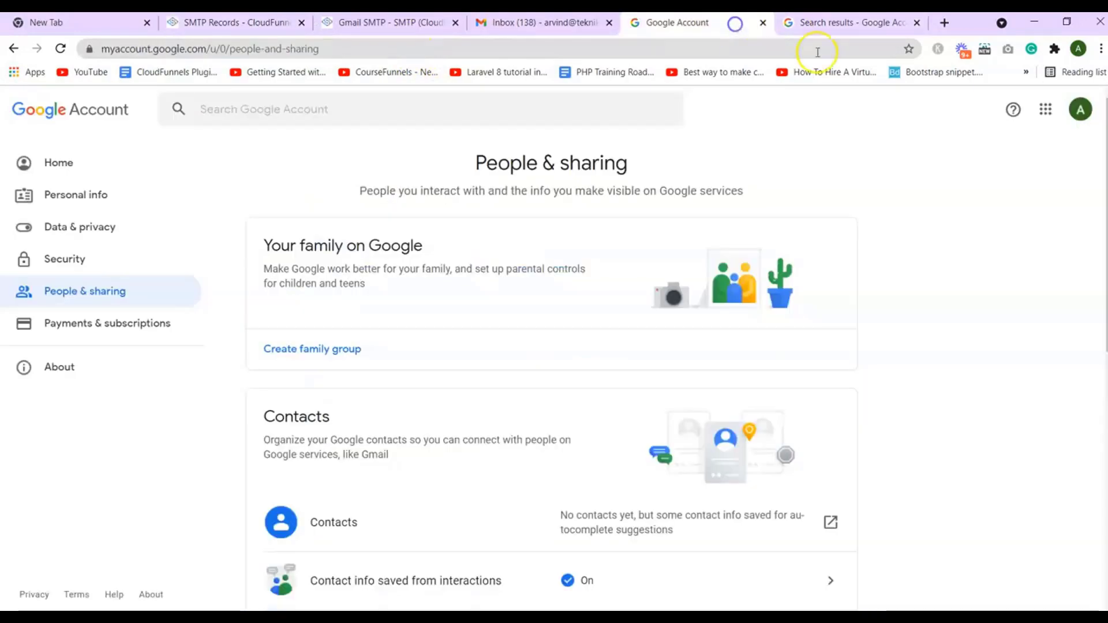
click(943, 24)
click(982, 111)
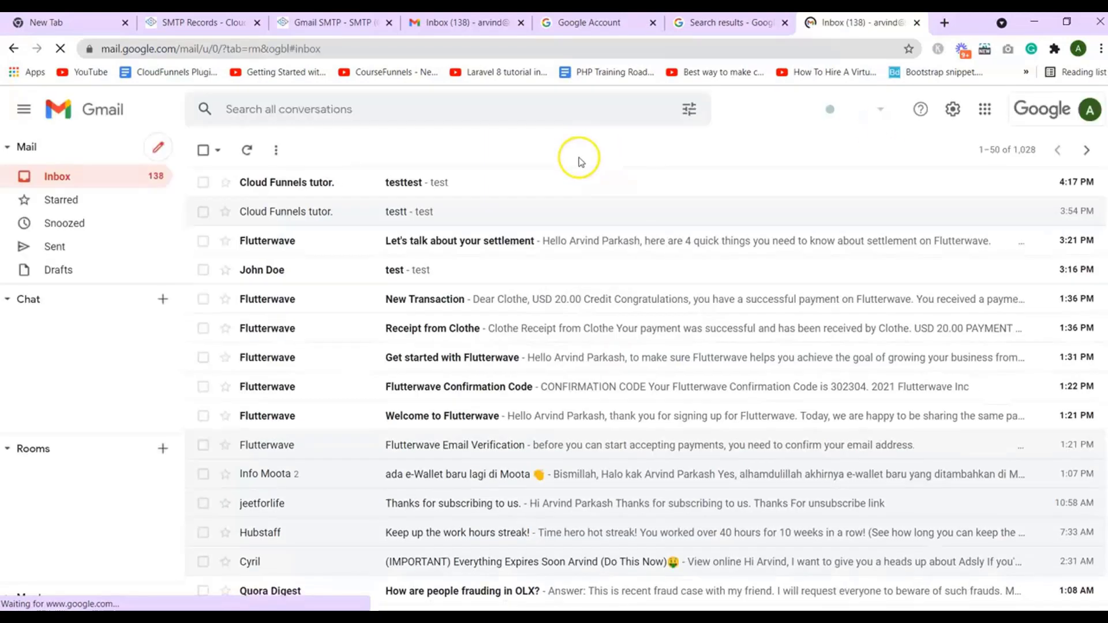
click(428, 181)
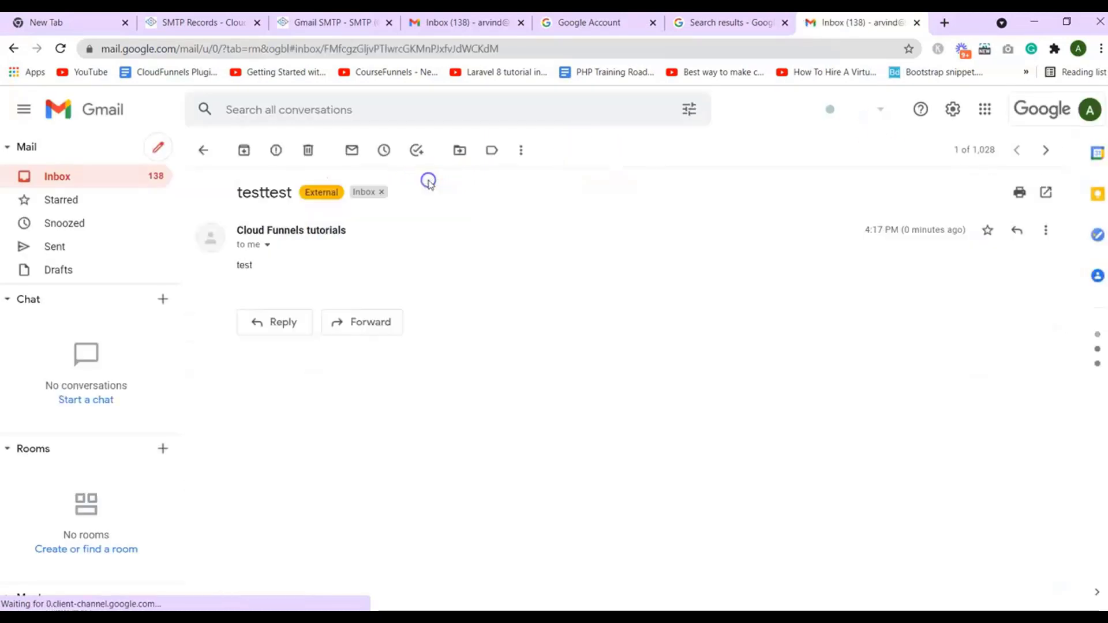
triple_click(242, 265)
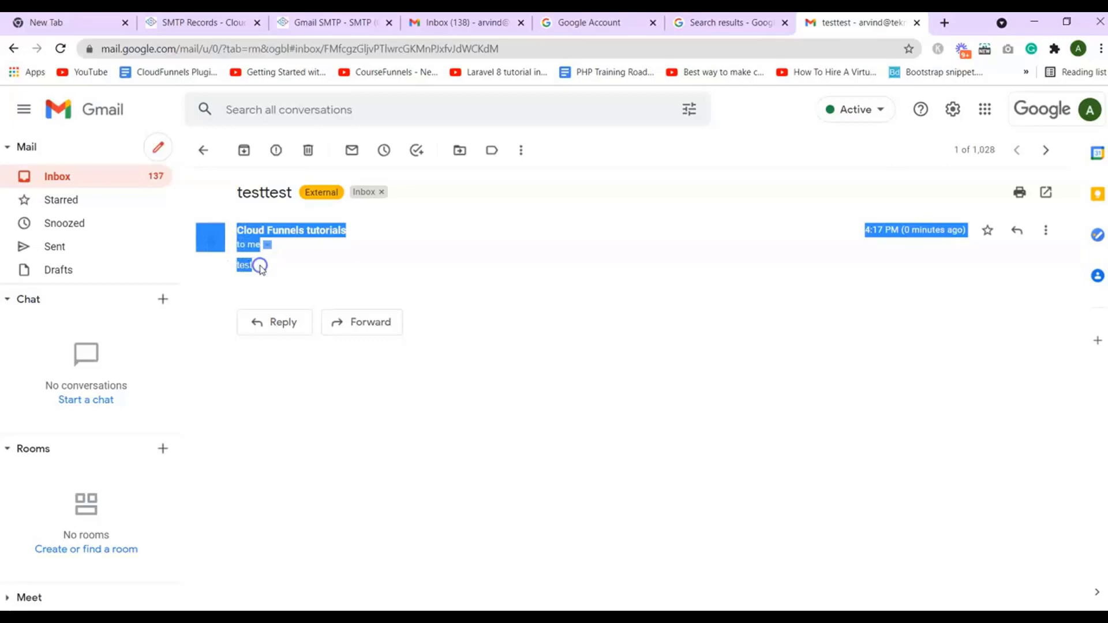
click(249, 186)
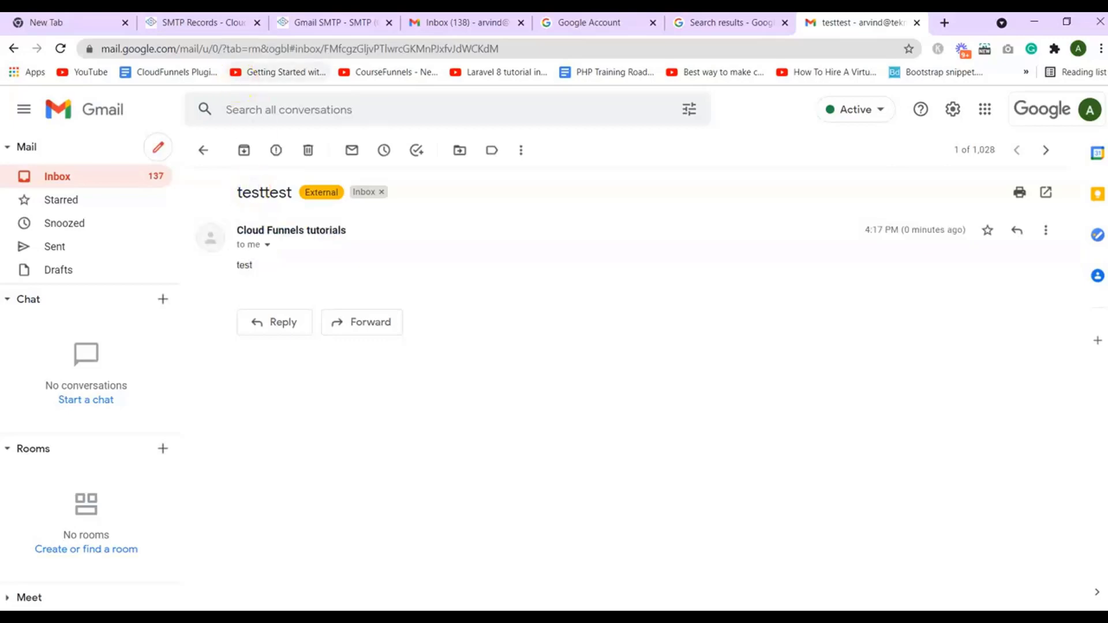
click(295, 23)
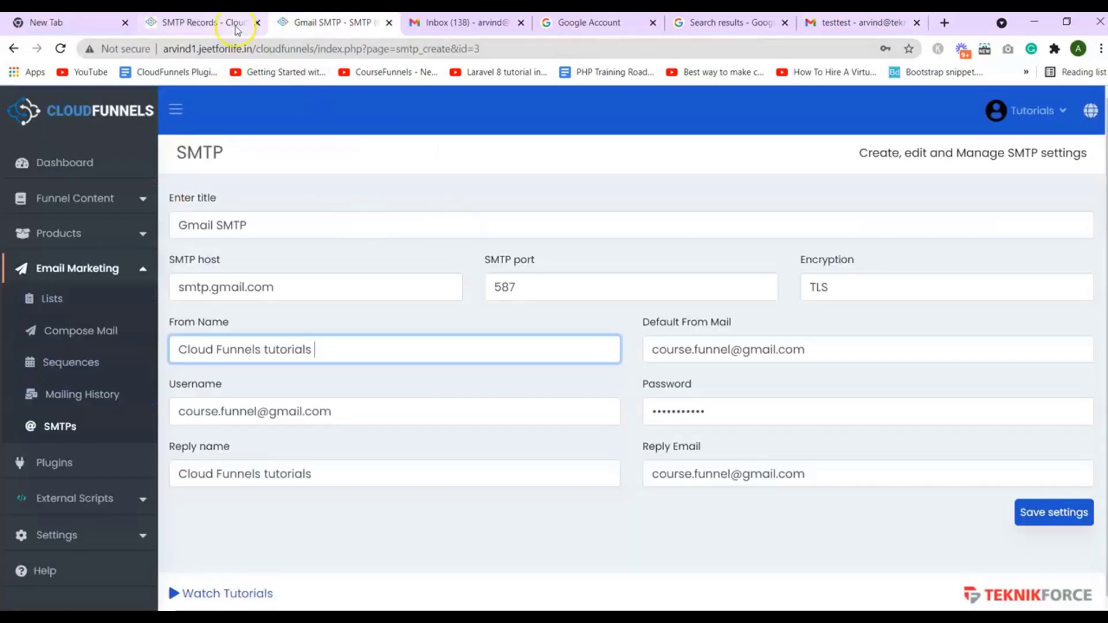
Close the test dialog and start a new SMTP record titled 'Gmail SMTP second method'
click(234, 23)
click(792, 165)
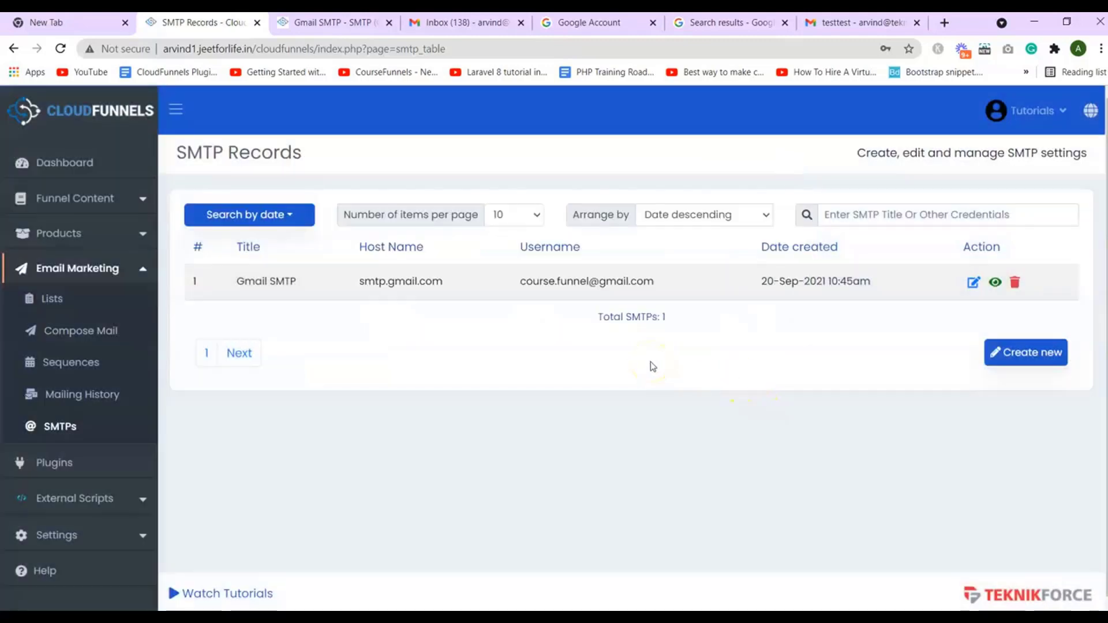
click(1000, 363)
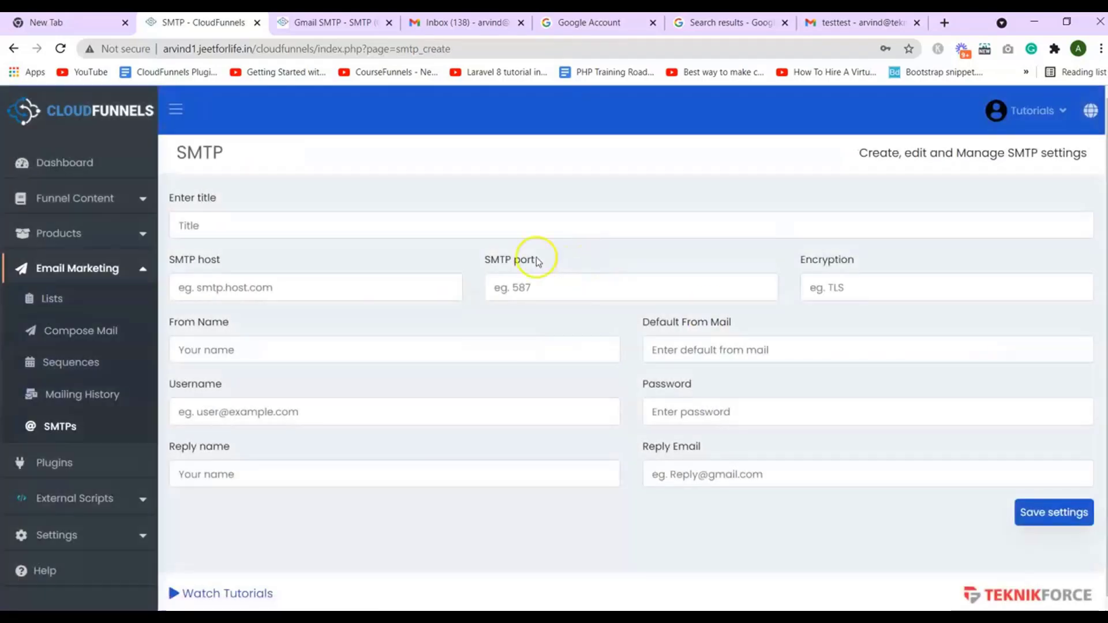
click(454, 226)
text(G)
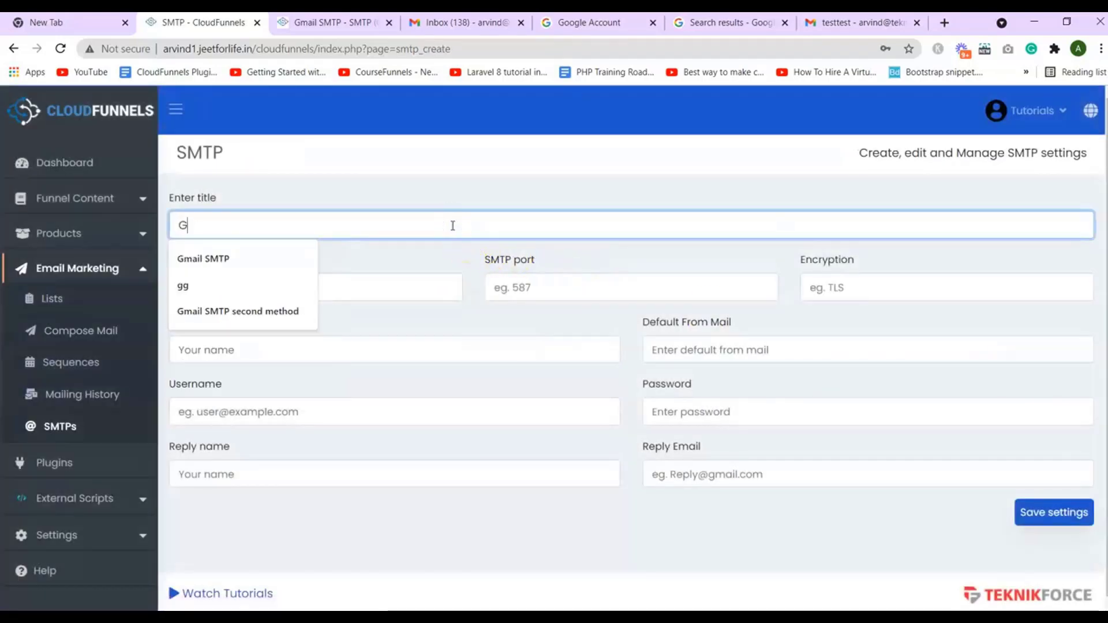
click(305, 251)
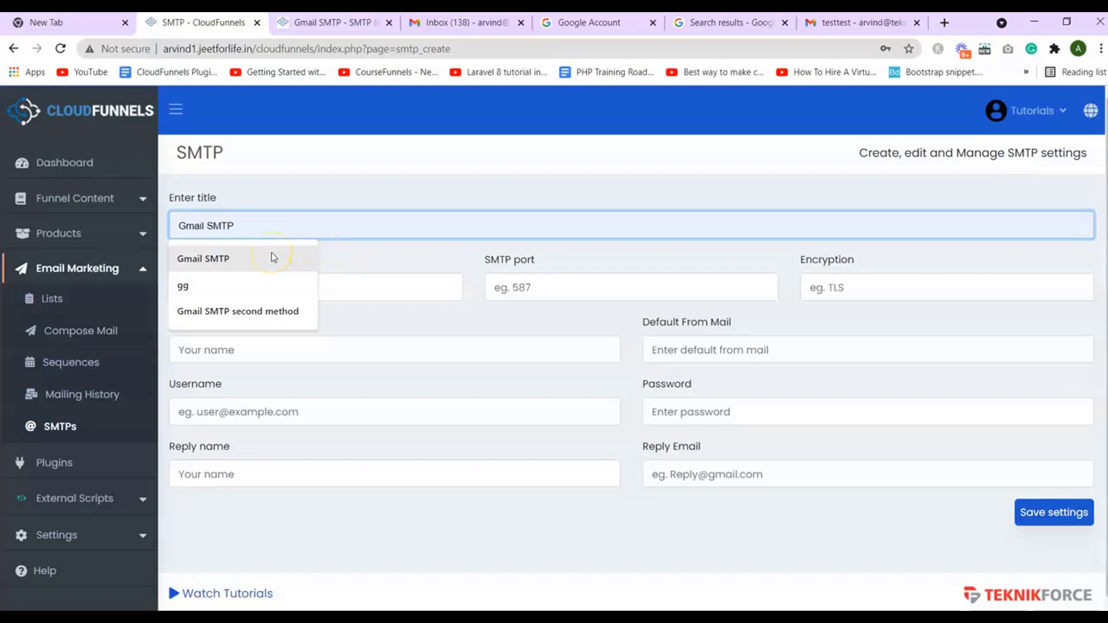
click(271, 311)
click(276, 293)
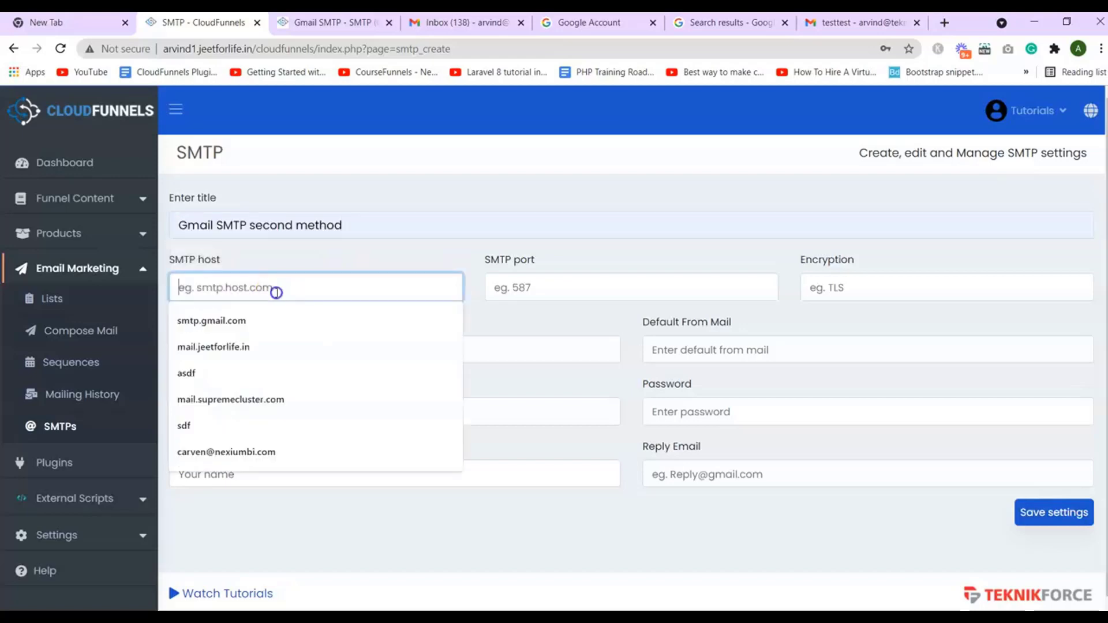
click(314, 226)
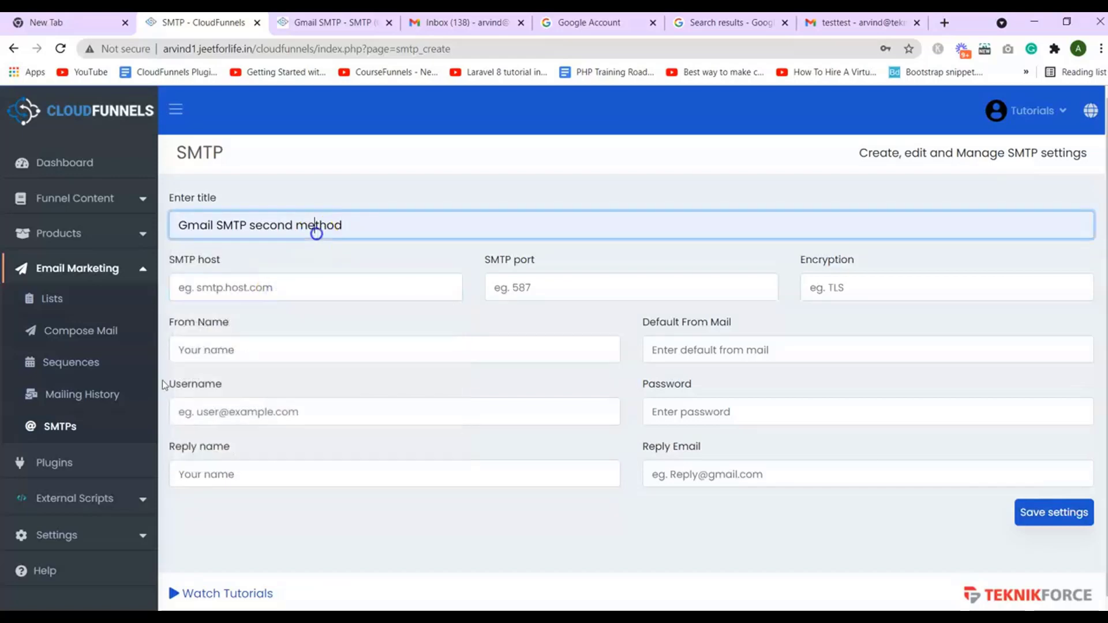
Copy smtp.gmail.com from the existing Gmail SMTP record and paste it as the new host
ctrl+click(95, 424)
click(269, 23)
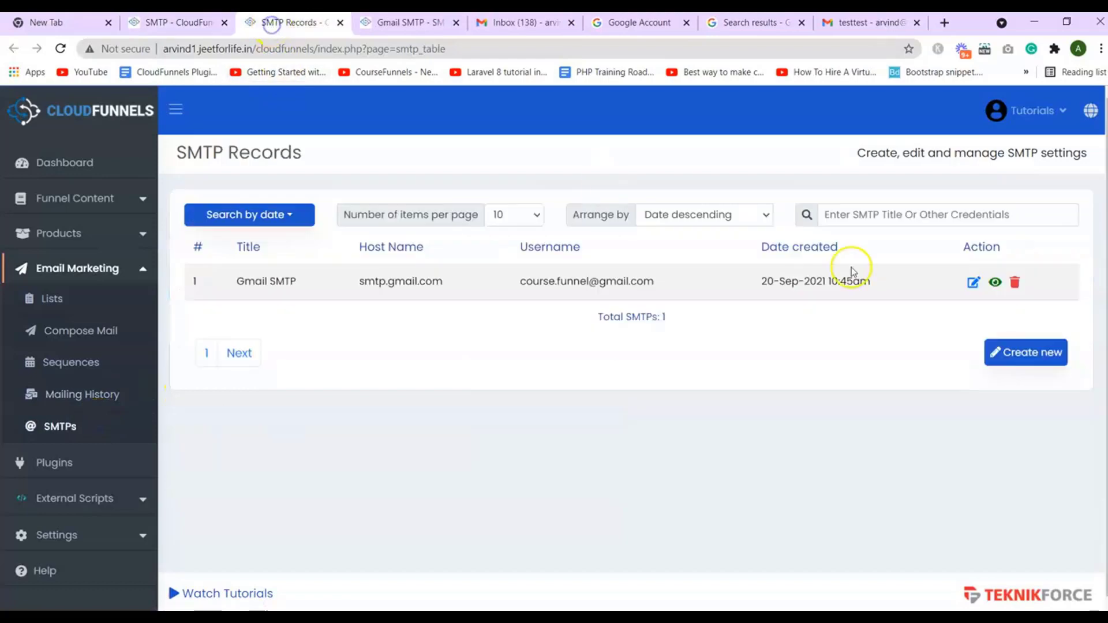
click(978, 283)
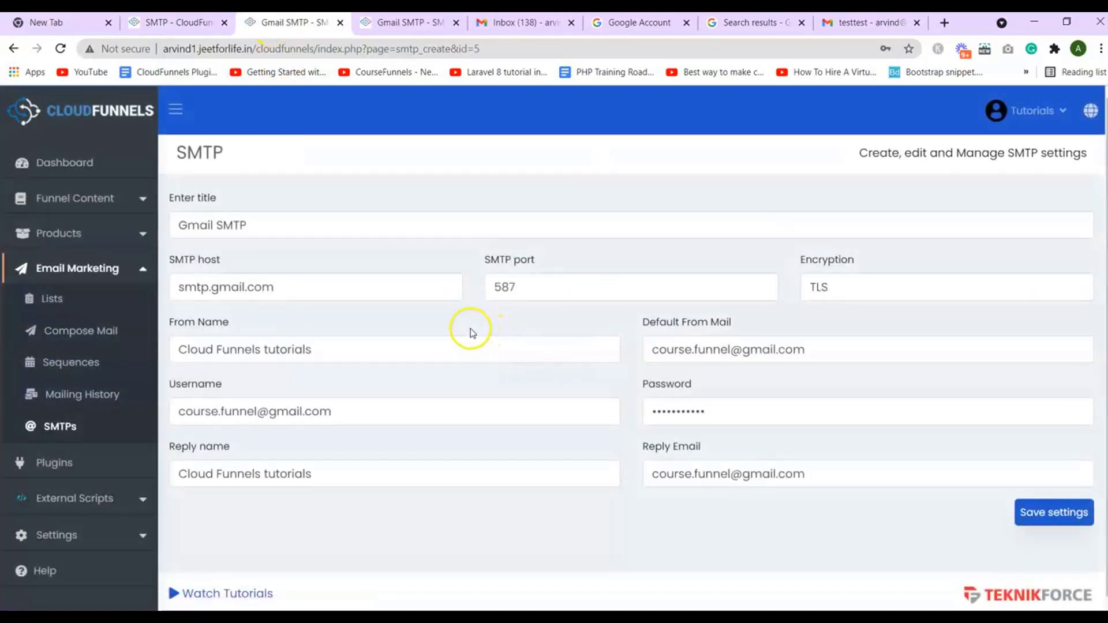
click(404, 292)
triple_click(406, 292)
key(ctrl+c)
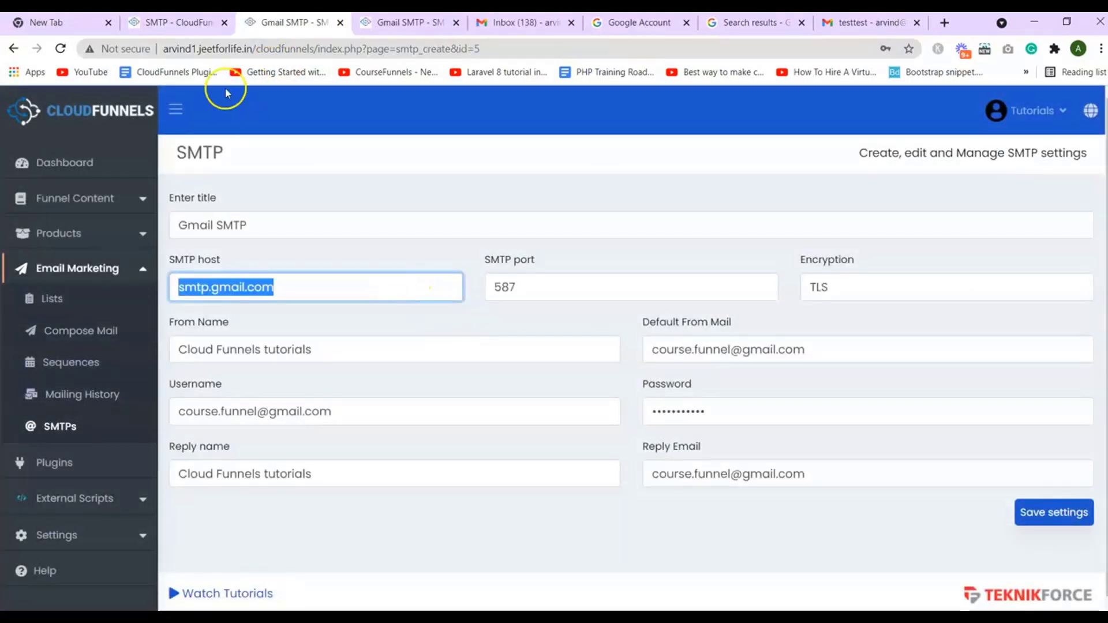
click(186, 34)
click(396, 279)
key(ctrl+v)
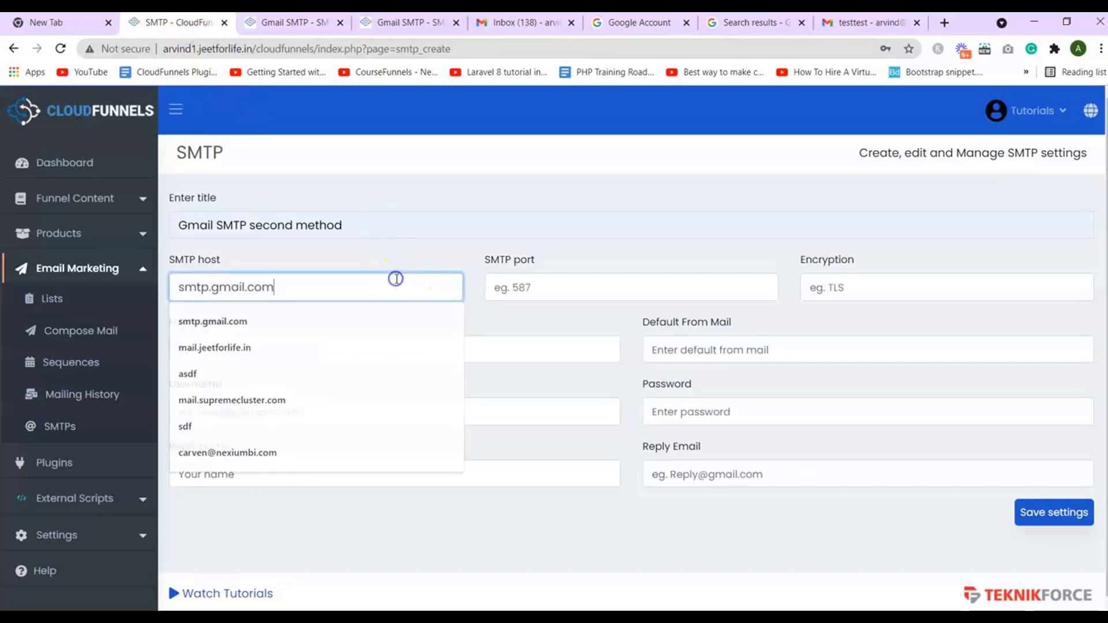
Set the SMTP port to 587 and encryption to TLS
click(549, 294)
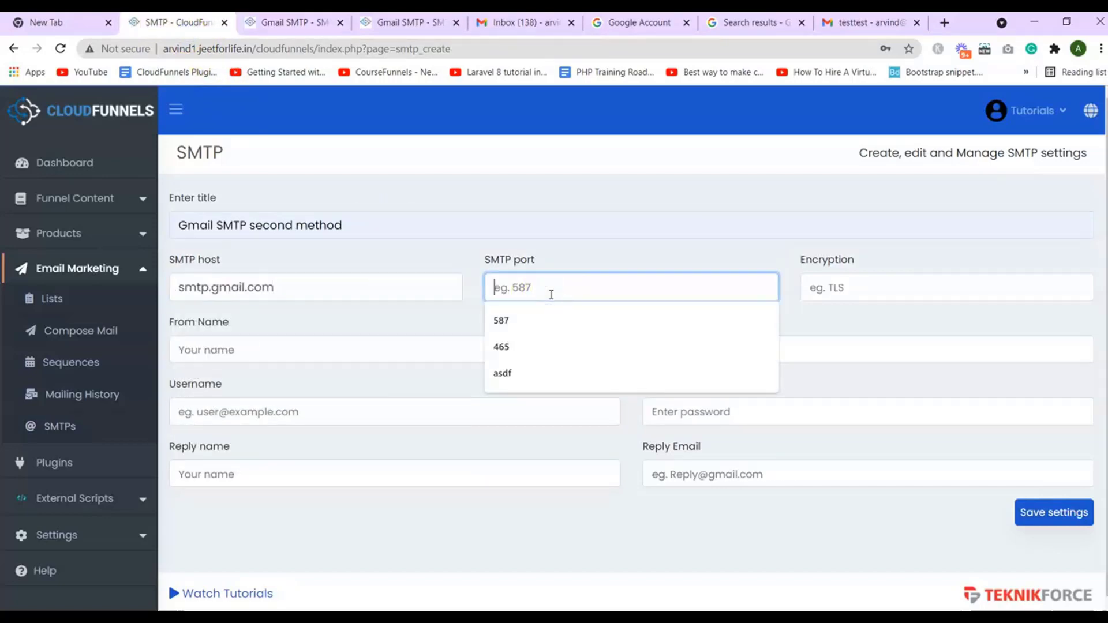
text(587)
click(821, 285)
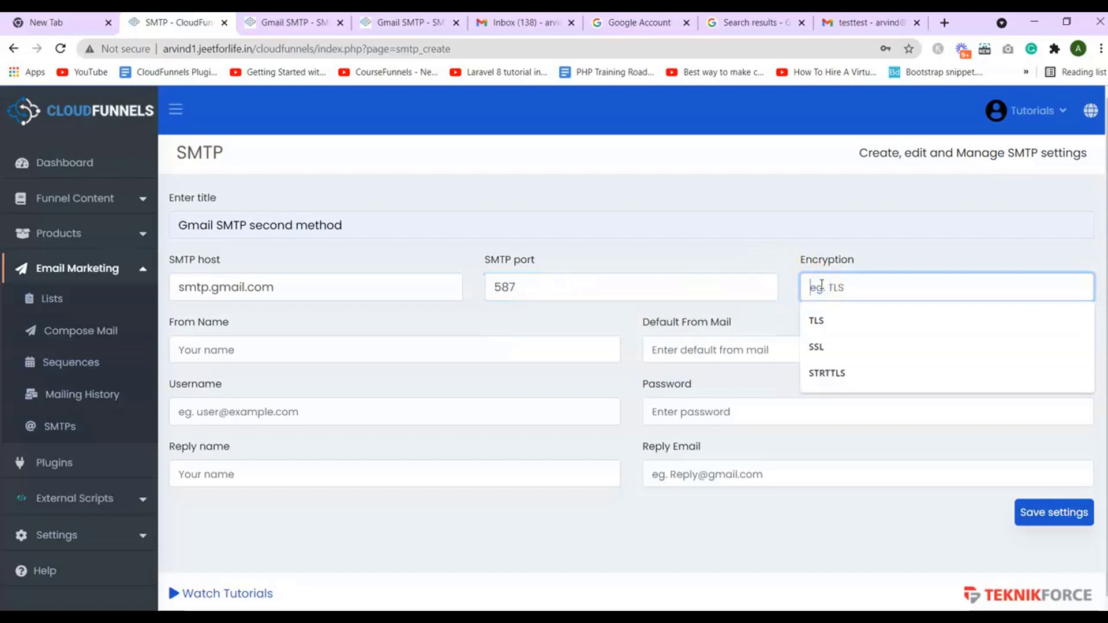
text(t)
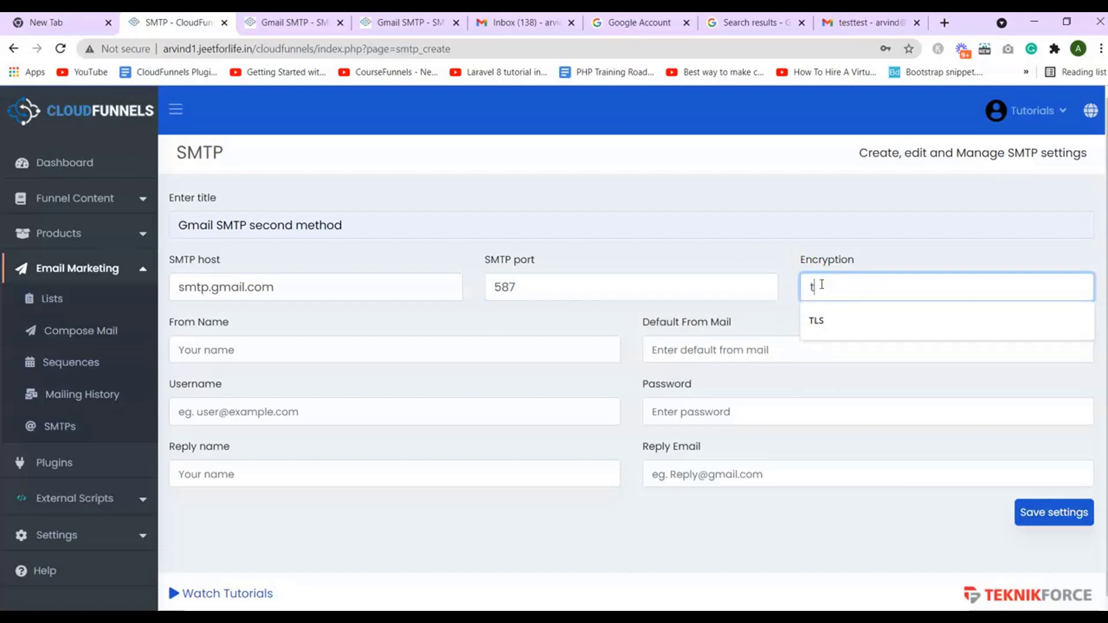
click(816, 320)
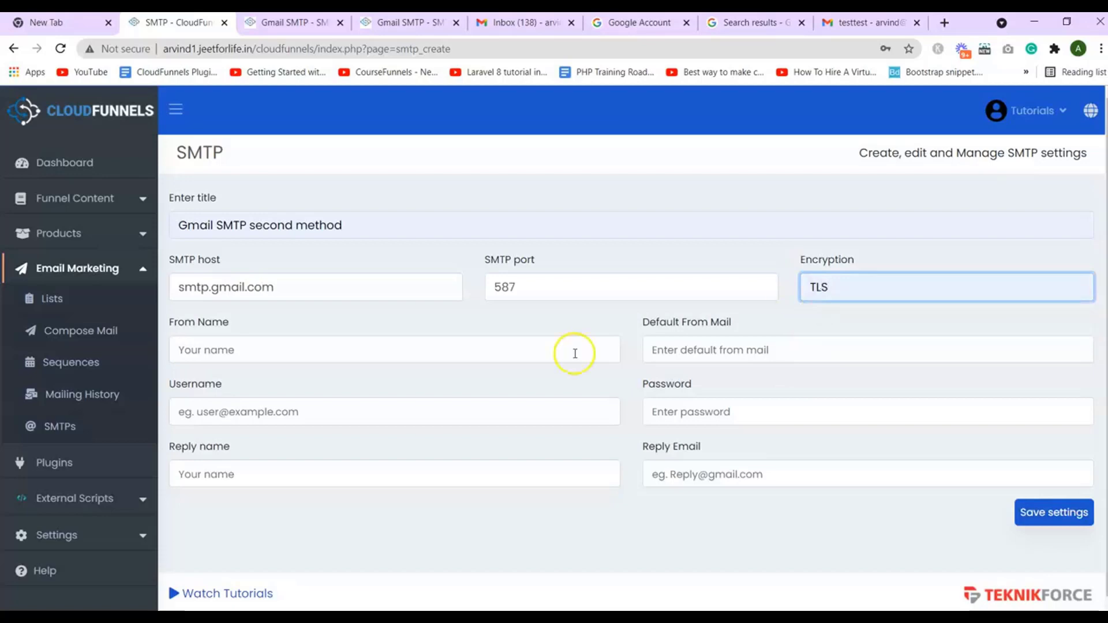
Set the new record's From Name to 'Cloud Funnels tutorials' from autofill
click(487, 351)
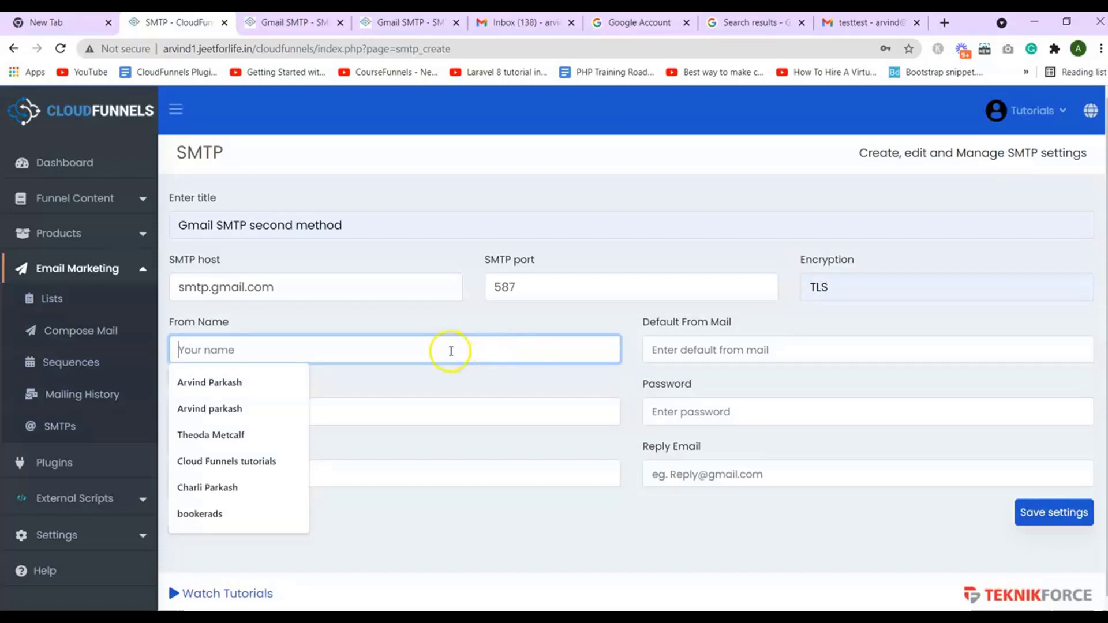
click(237, 462)
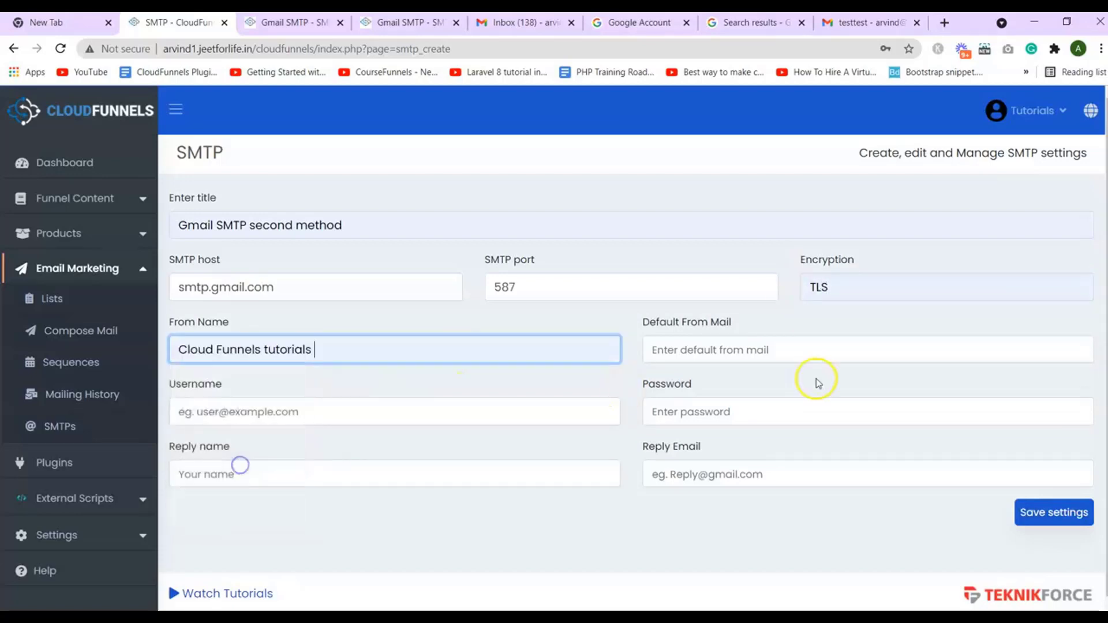
click(752, 349)
click(605, 316)
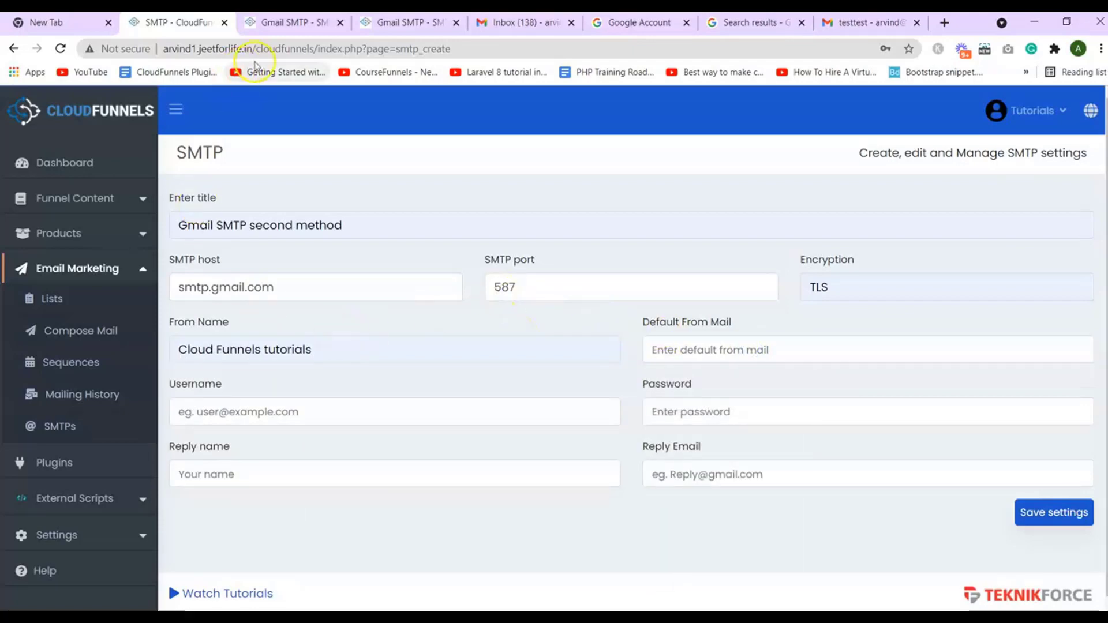
Copy the Gmail address from the old record into the new record's Default From Mail
click(263, 23)
click(824, 337)
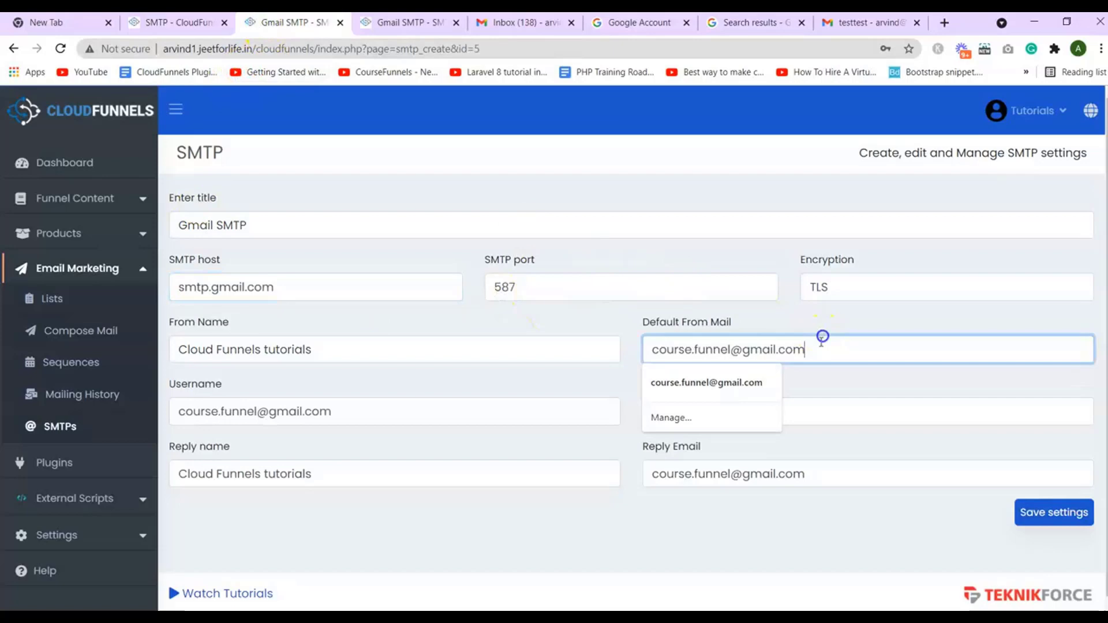
double_click(824, 336)
key(ctrl+c)
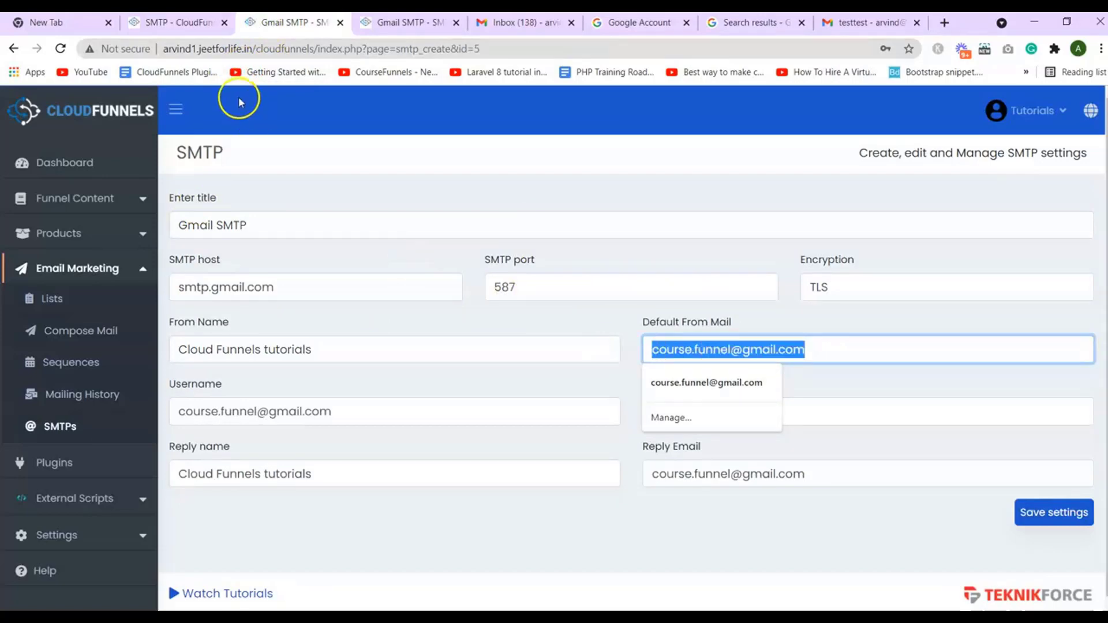
click(185, 26)
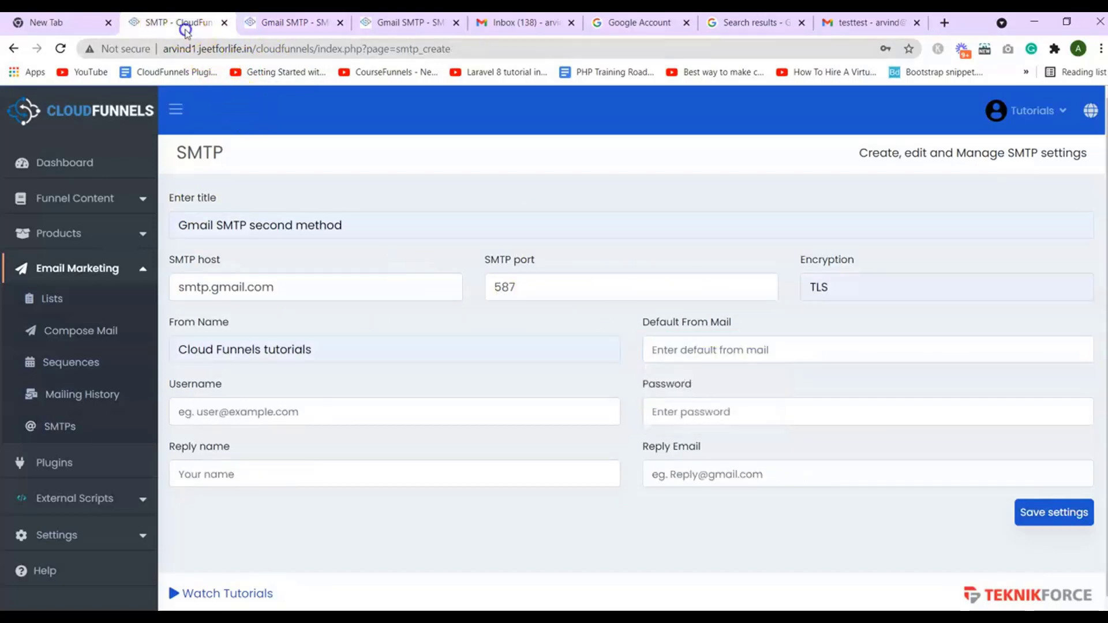
click(731, 349)
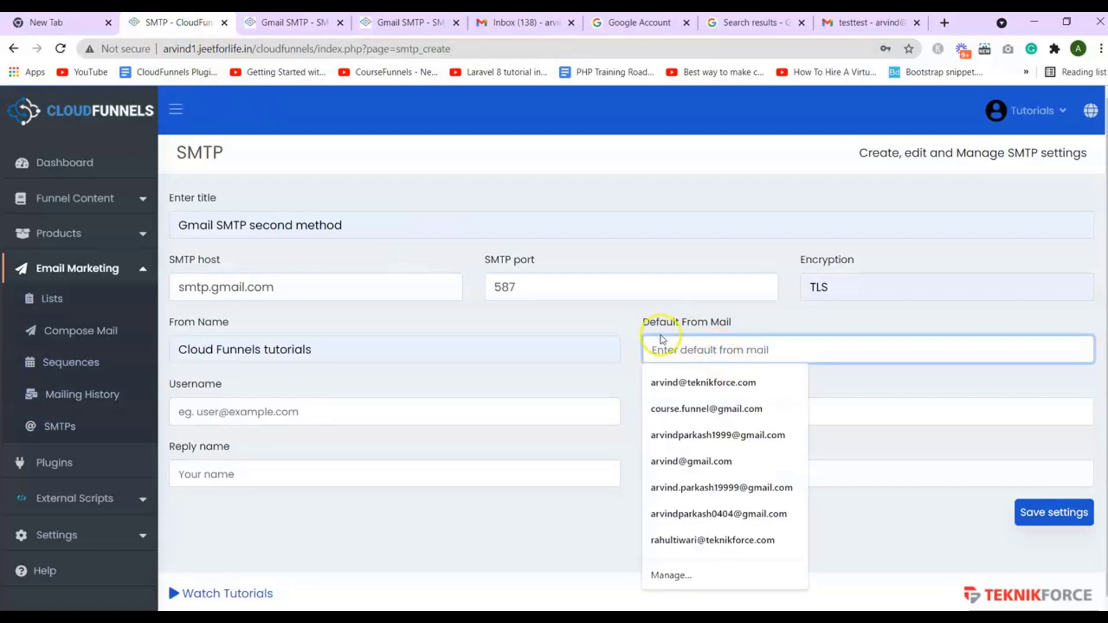
click(636, 319)
click(649, 347)
key(ctrl+v)
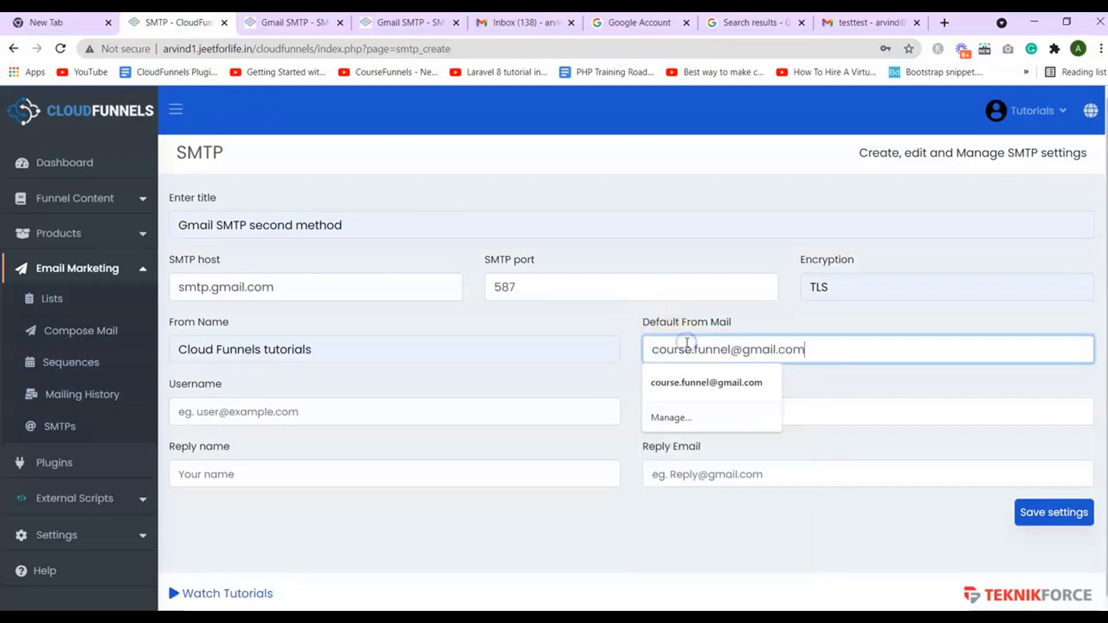
Paste the same Gmail address into the Username field, leaving Password next
click(506, 415)
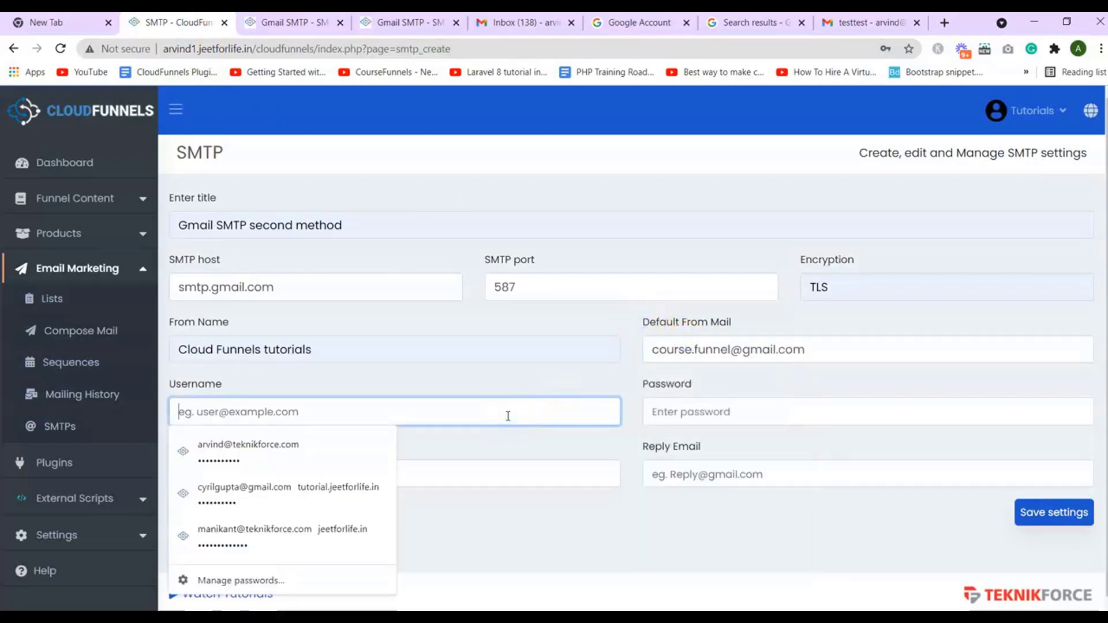
click(804, 354)
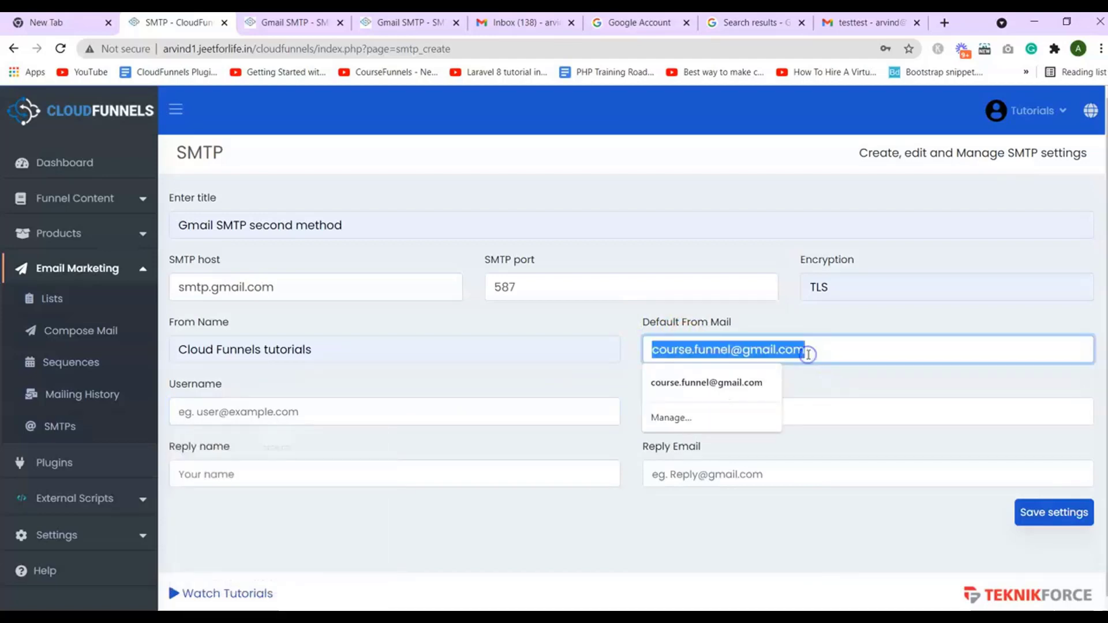
click(588, 412)
key(ctrl+v)
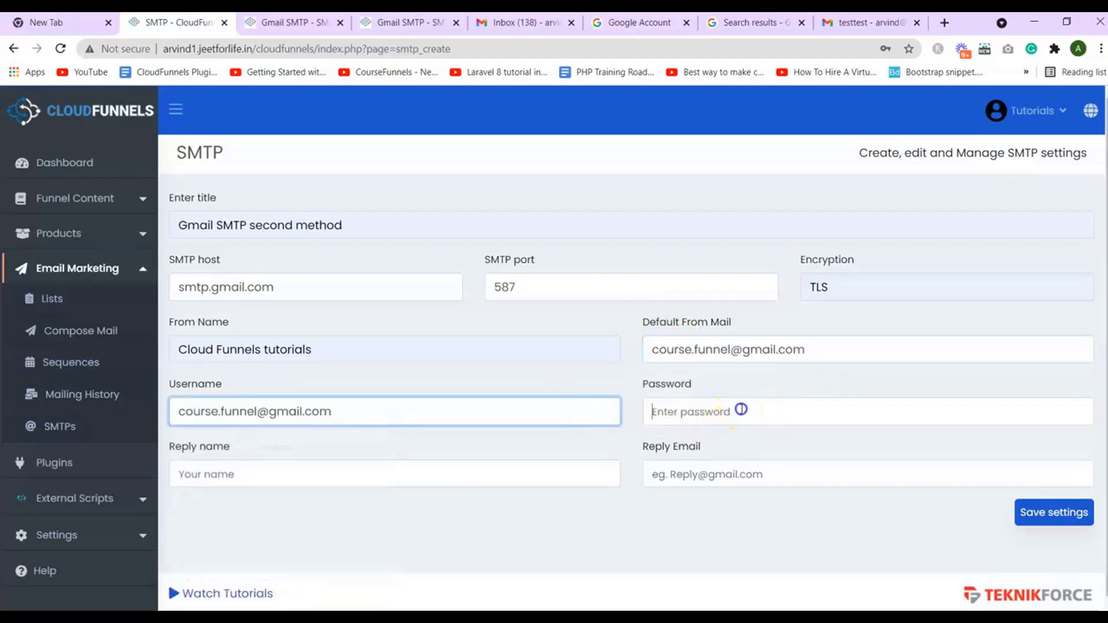
click(742, 410)
click(719, 412)
click(720, 413)
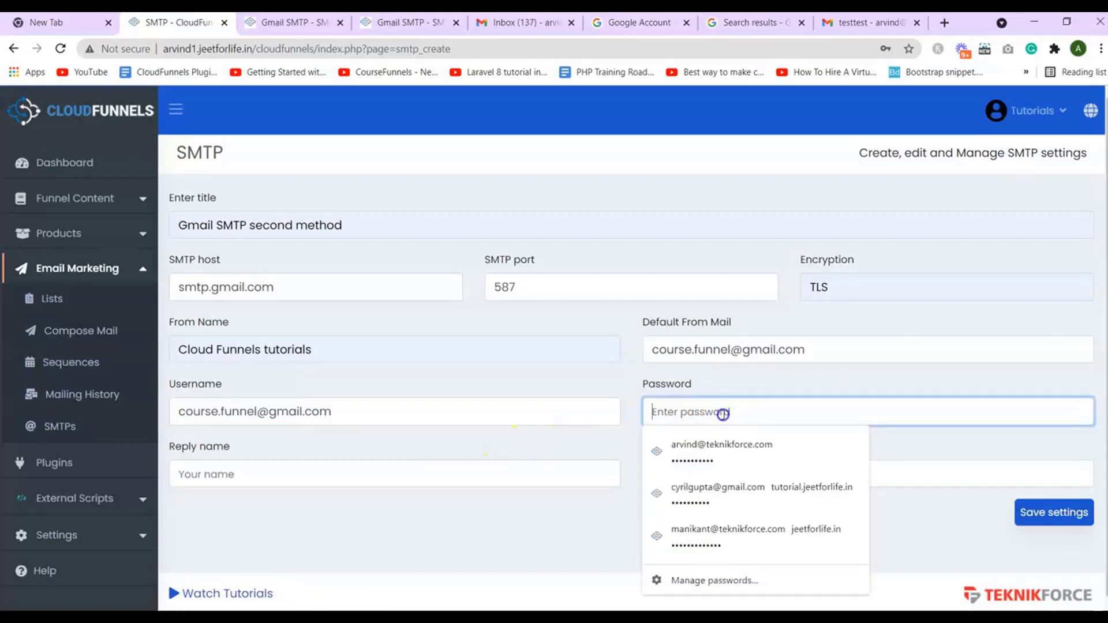
Start 2-Step Verification from Google Account Security, re-verify the password, and reach phone setup
click(620, 527)
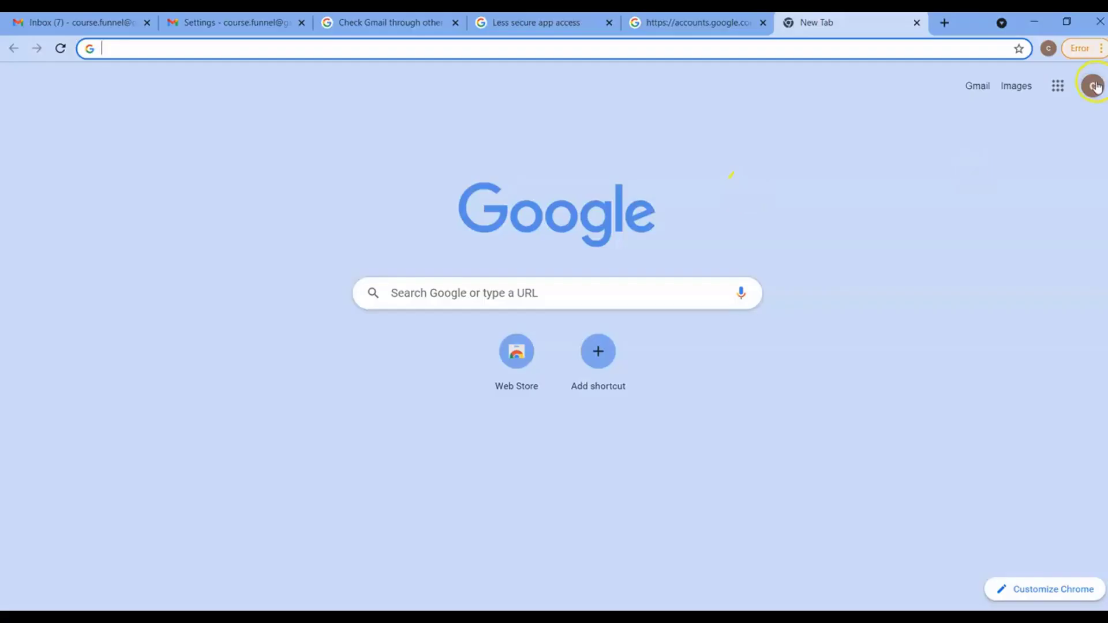
click(1093, 85)
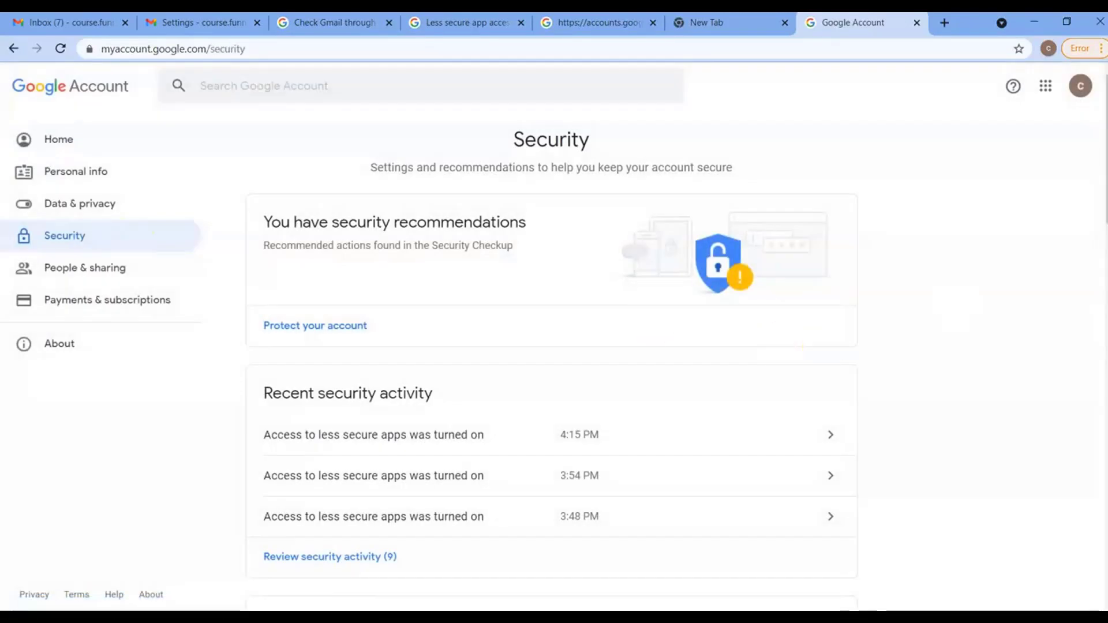
scroll(802, 345, down, 7)
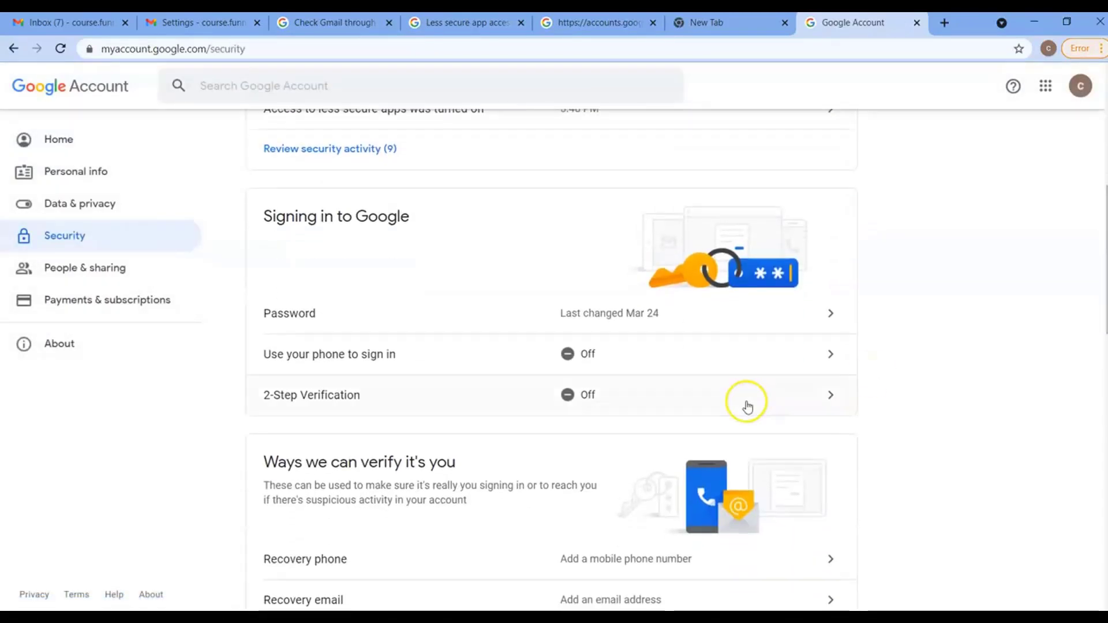
click(569, 398)
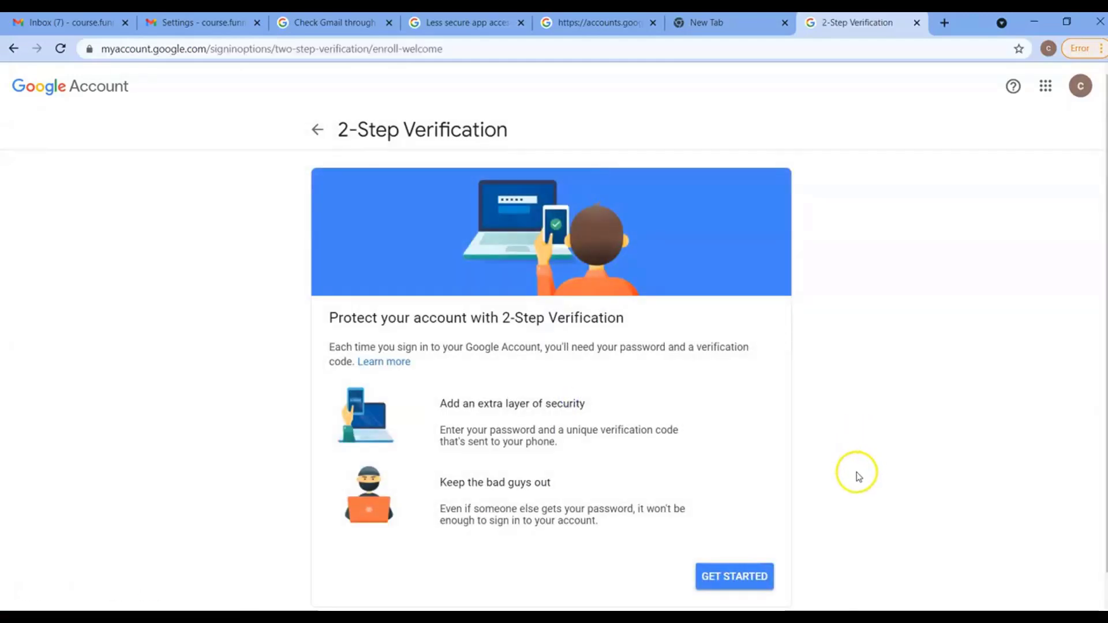
click(758, 576)
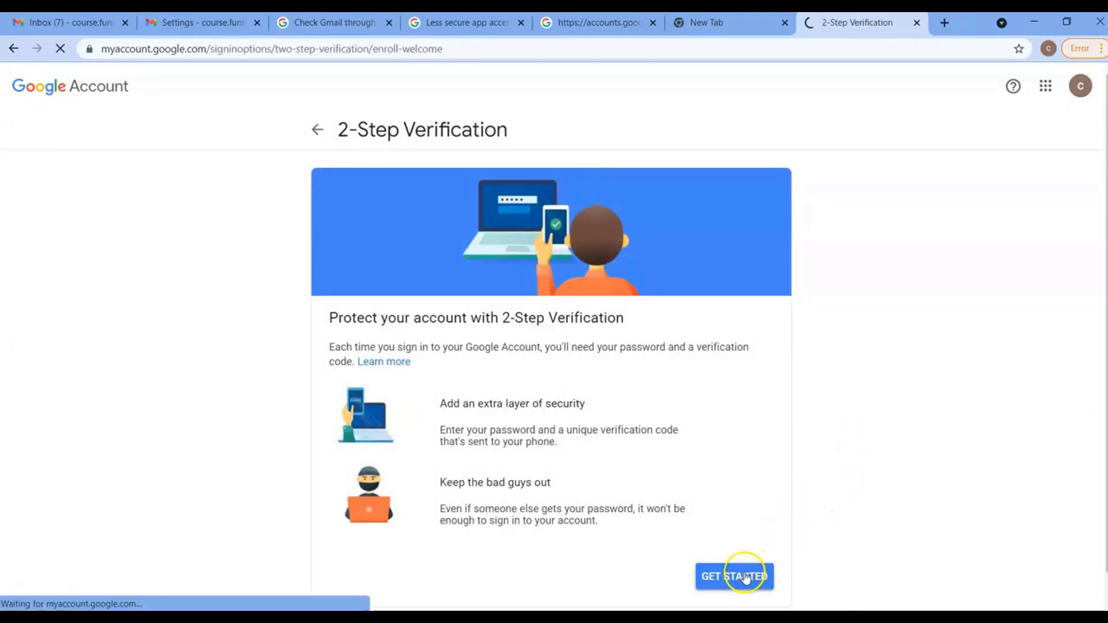
click(623, 359)
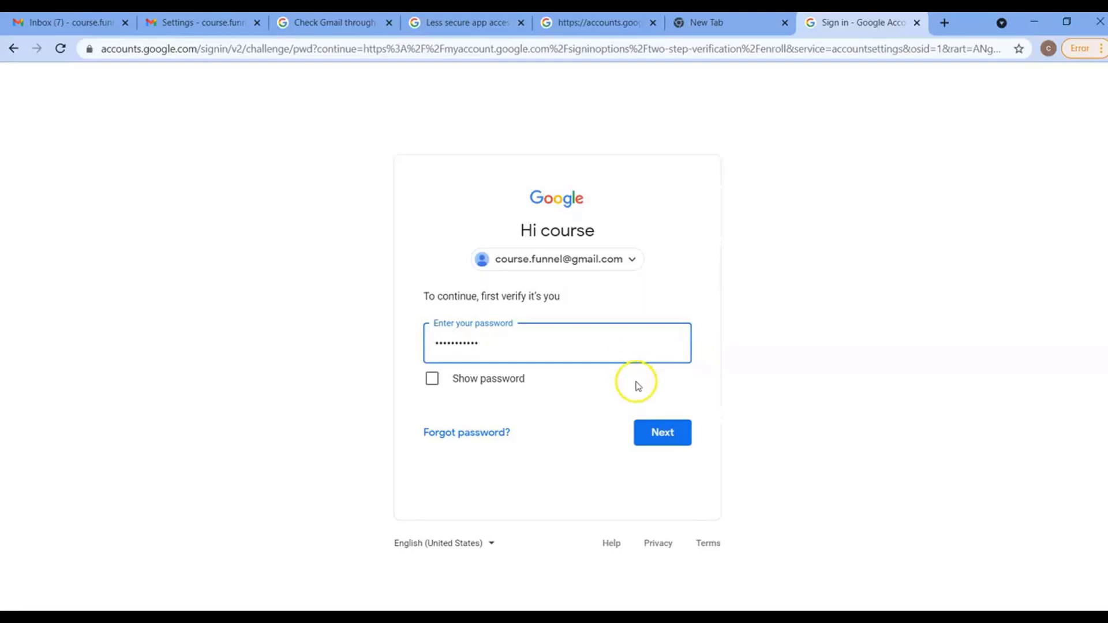
click(671, 437)
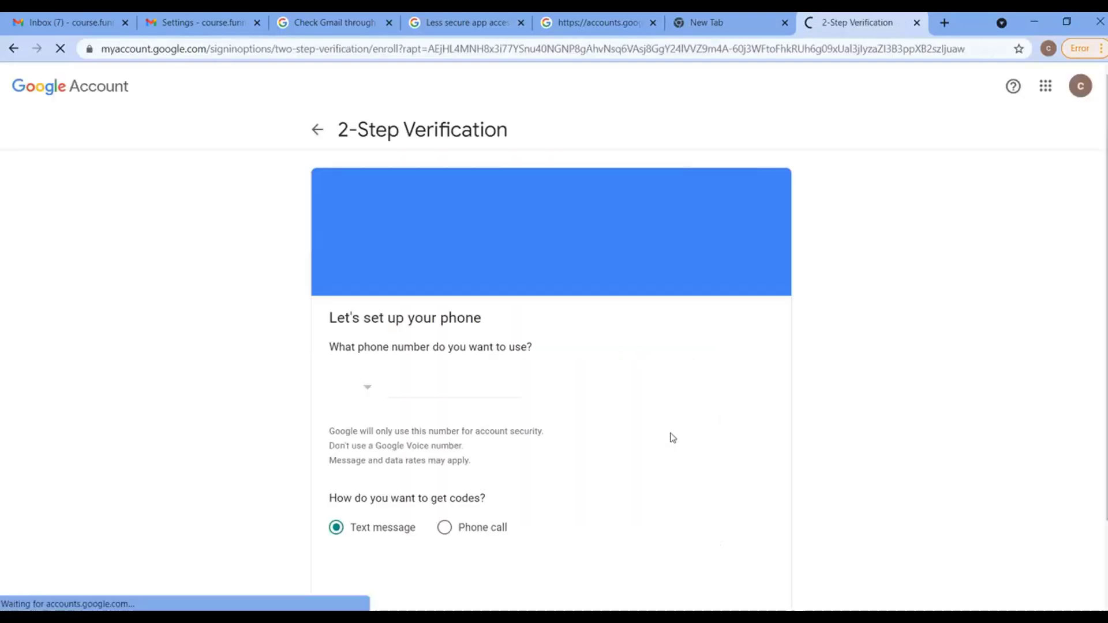
click(449, 384)
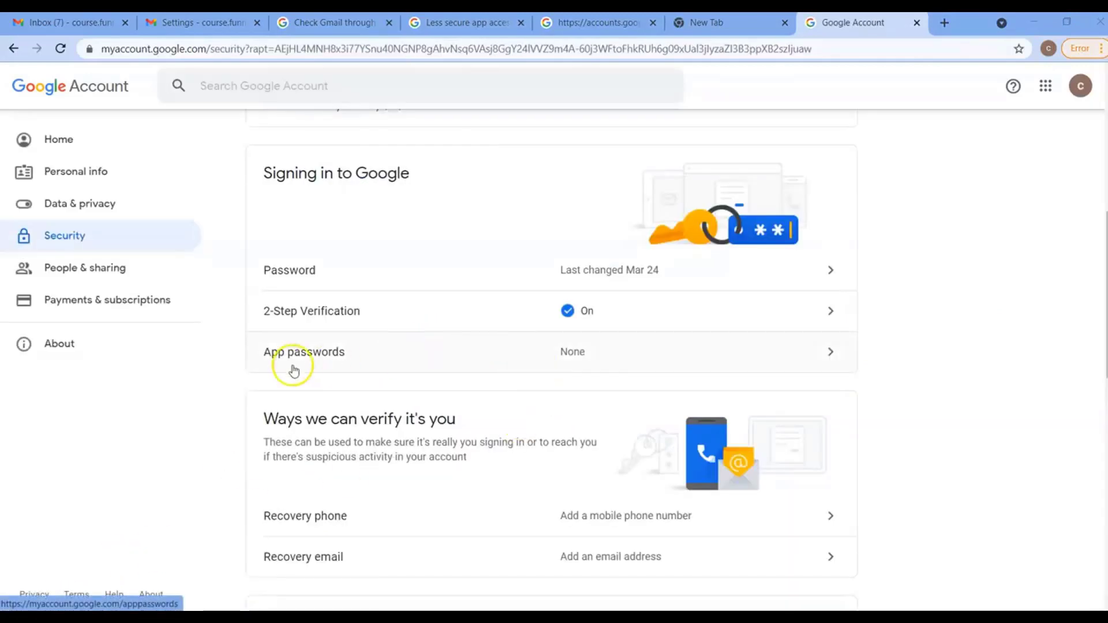
Generate an app password with the custom name 'CloudFunnels' and select its 16-character code
click(356, 358)
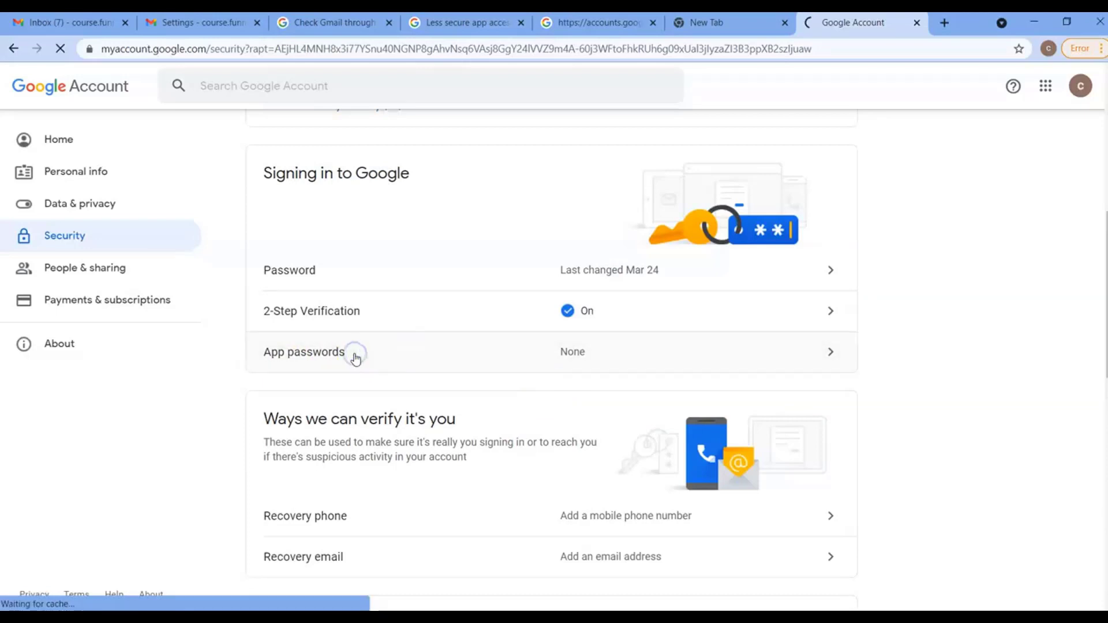
click(519, 354)
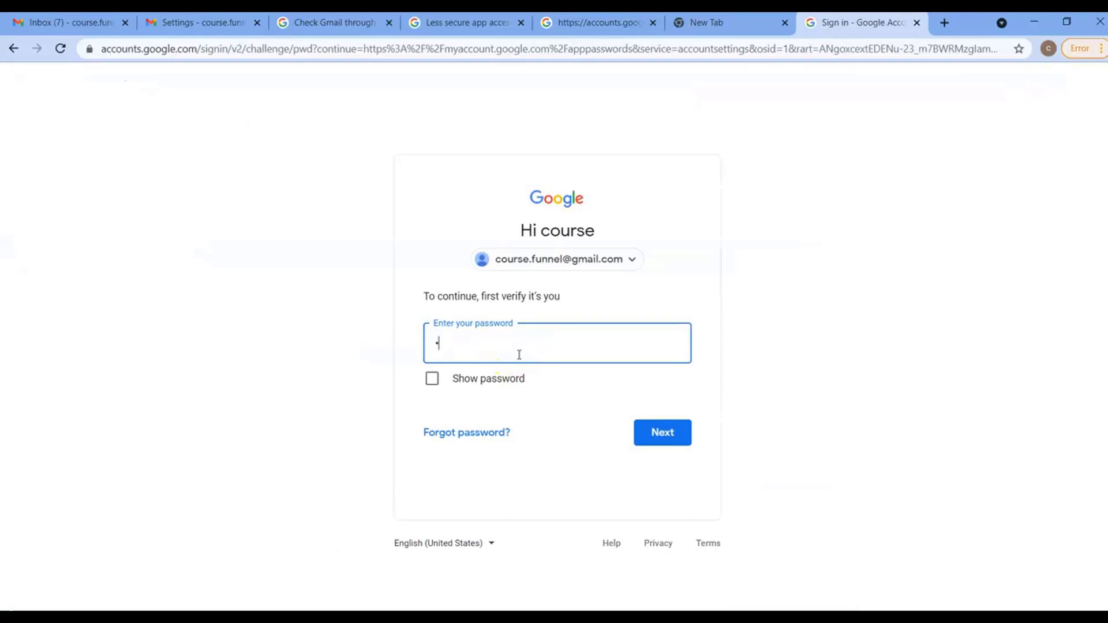
click(670, 437)
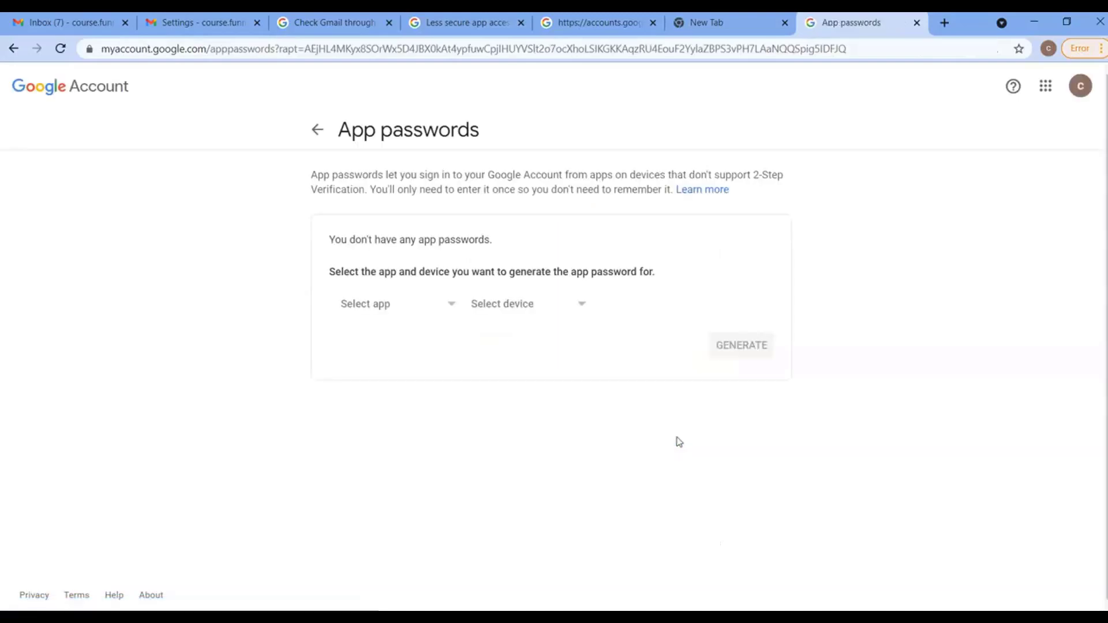
click(404, 306)
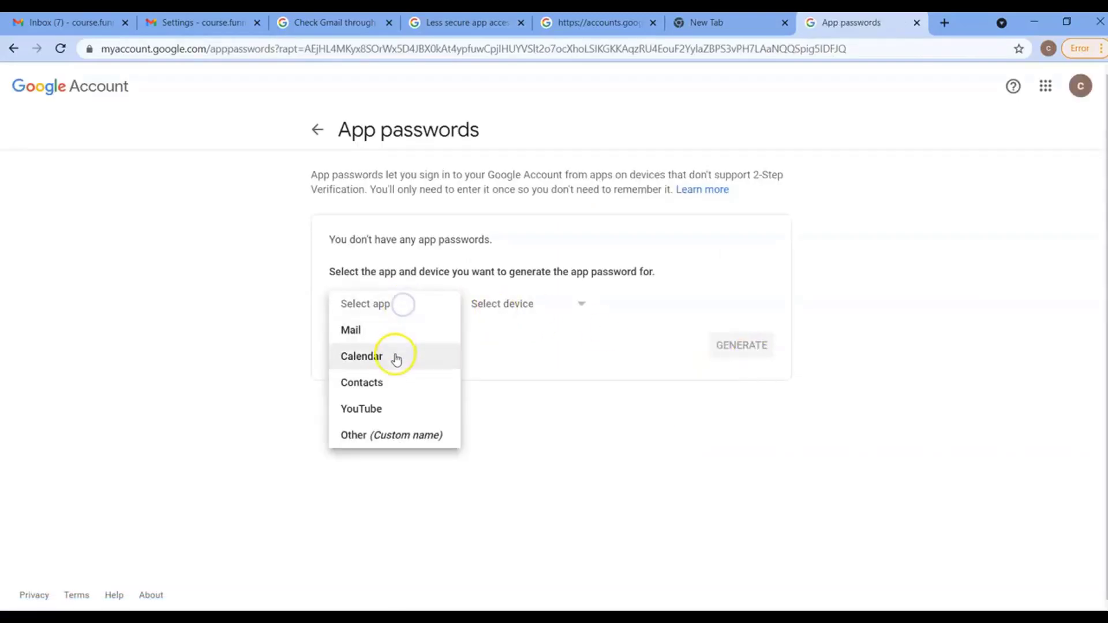
click(398, 438)
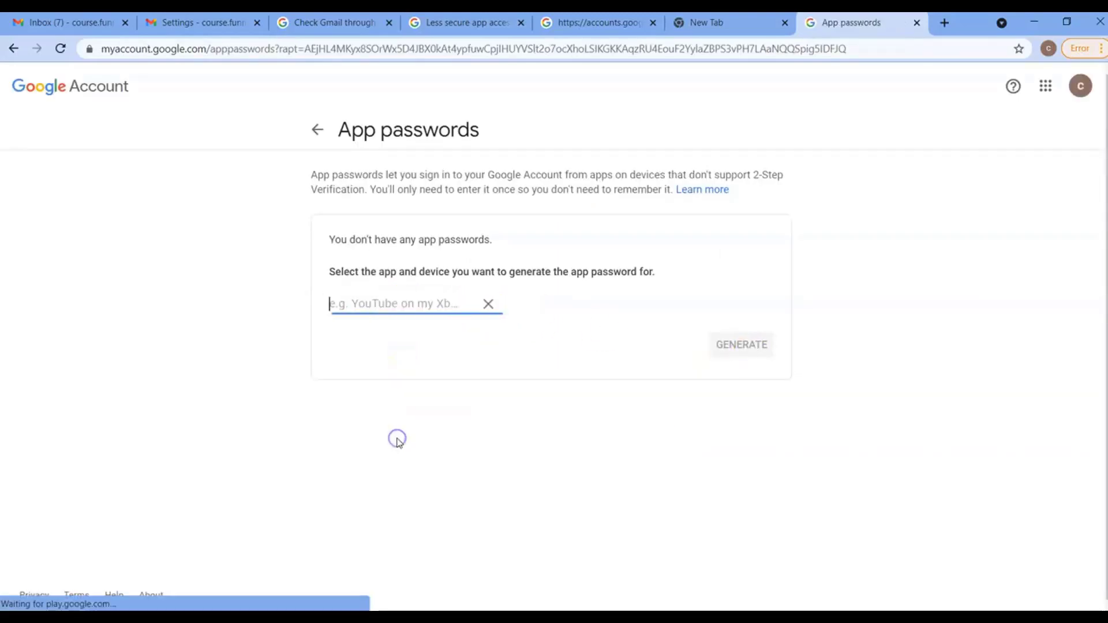
text(c)
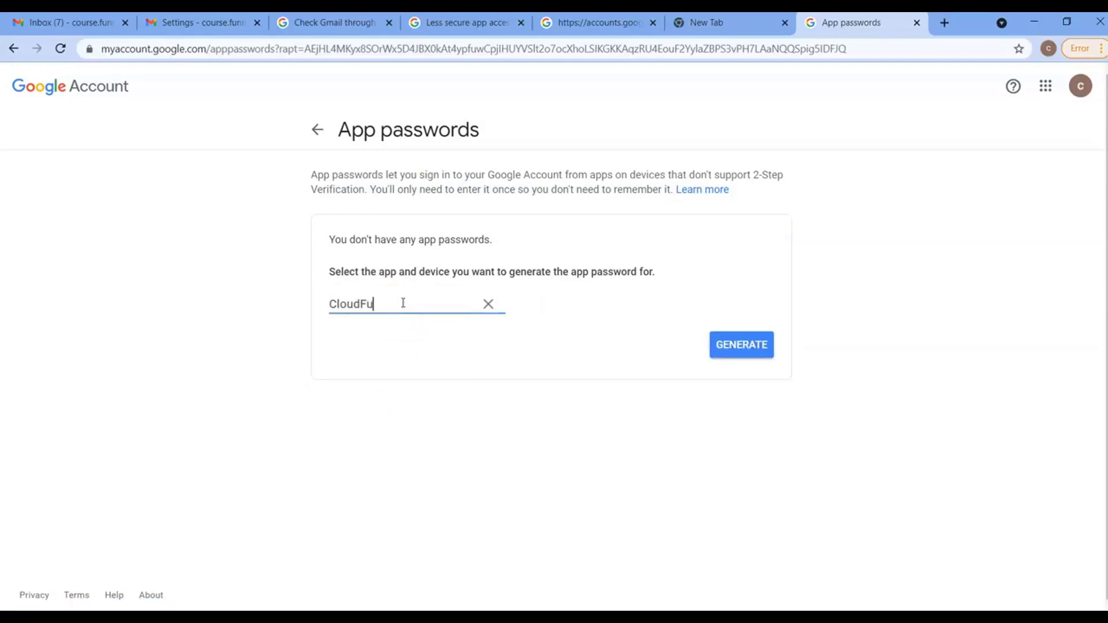
click(748, 347)
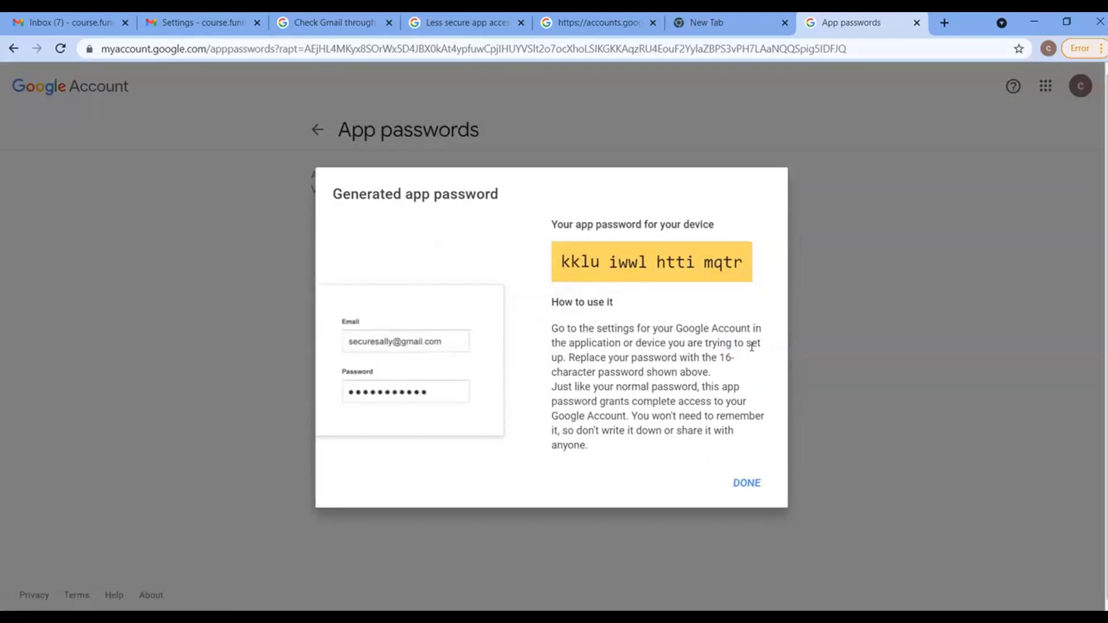
triple_click(679, 267)
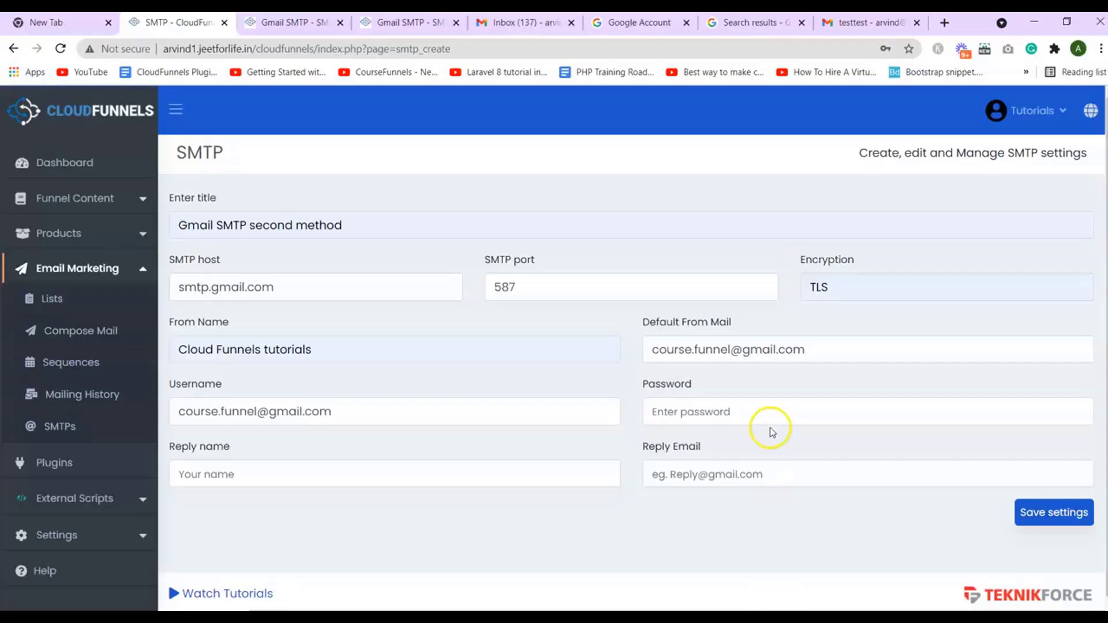
Paste the app password into Password and set Reply name to 'Cloud Funnels tutorials'
click(734, 414)
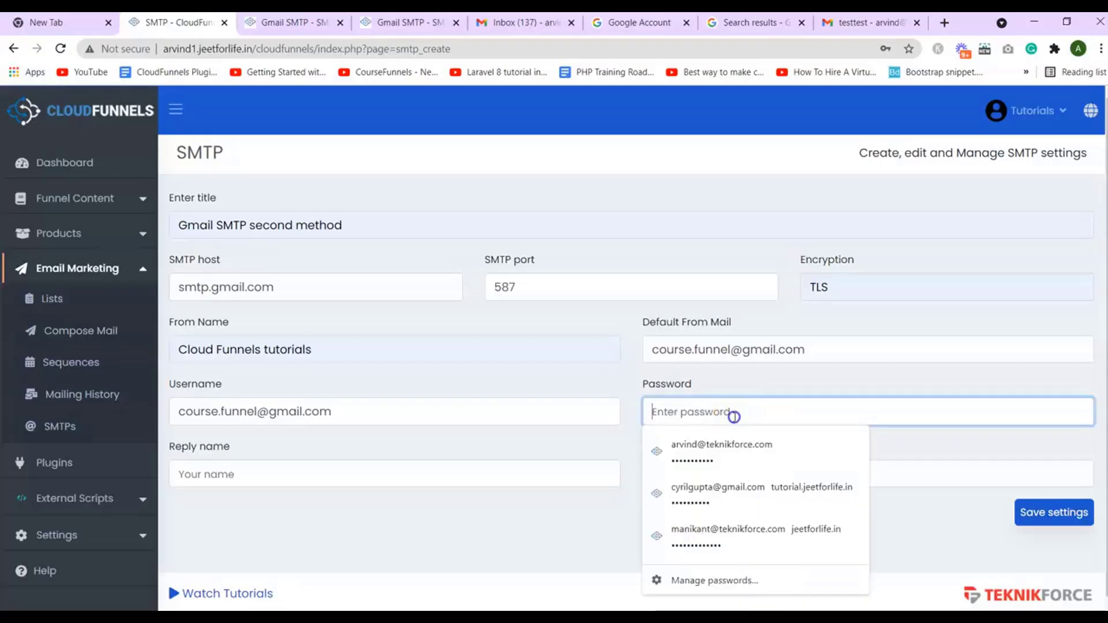
key(ctrl+v)
click(467, 474)
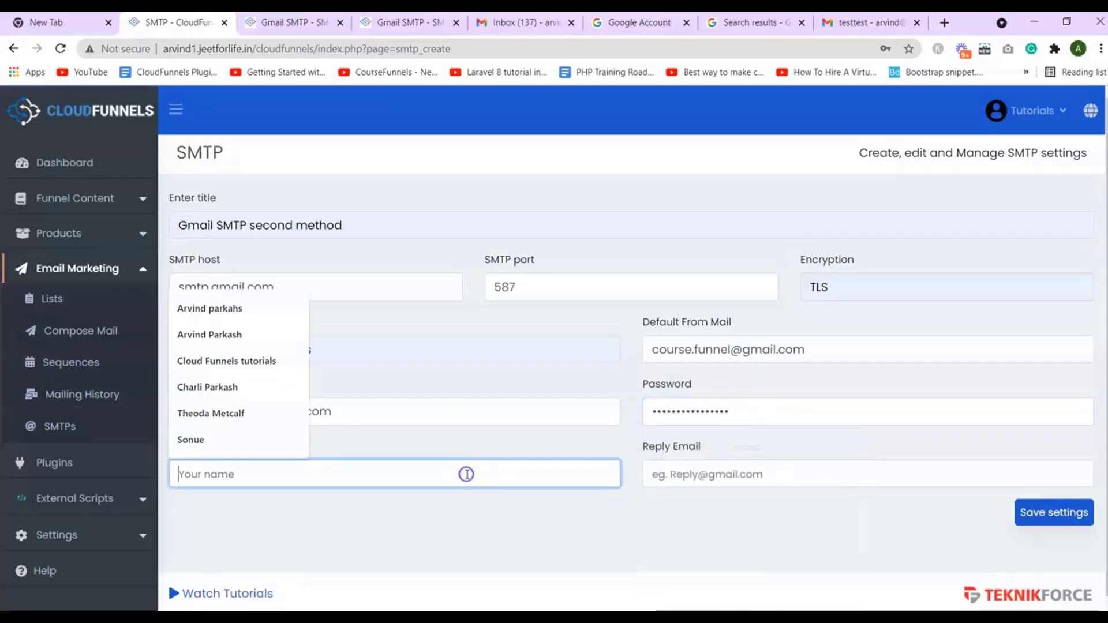
click(260, 359)
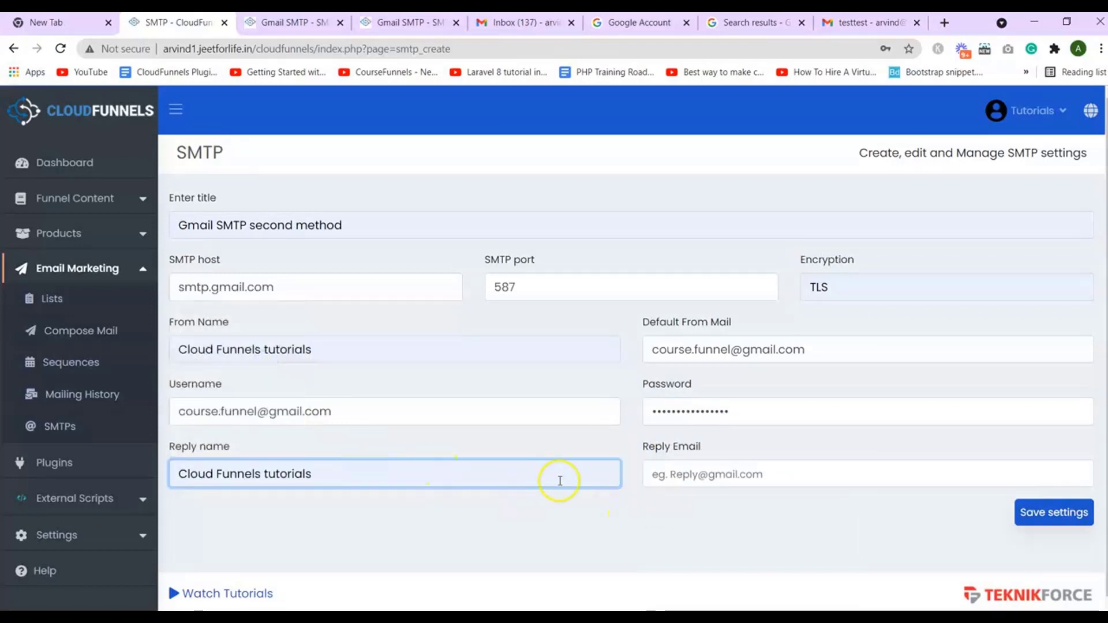
Copy the From Mail address into Reply Email and save the record
click(672, 481)
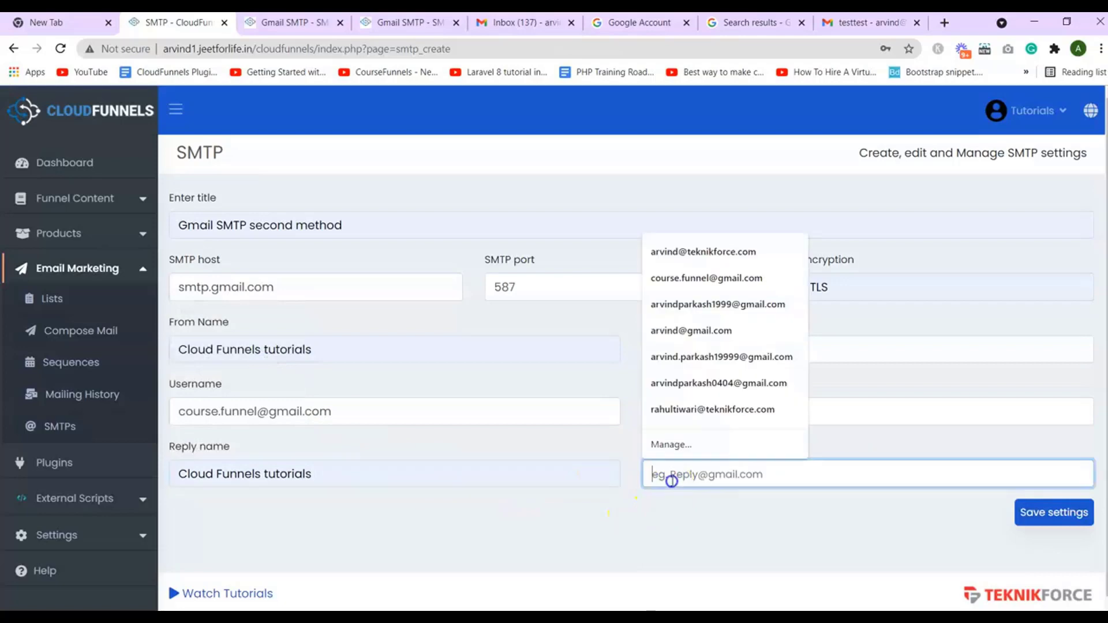
click(912, 349)
double_click(878, 349)
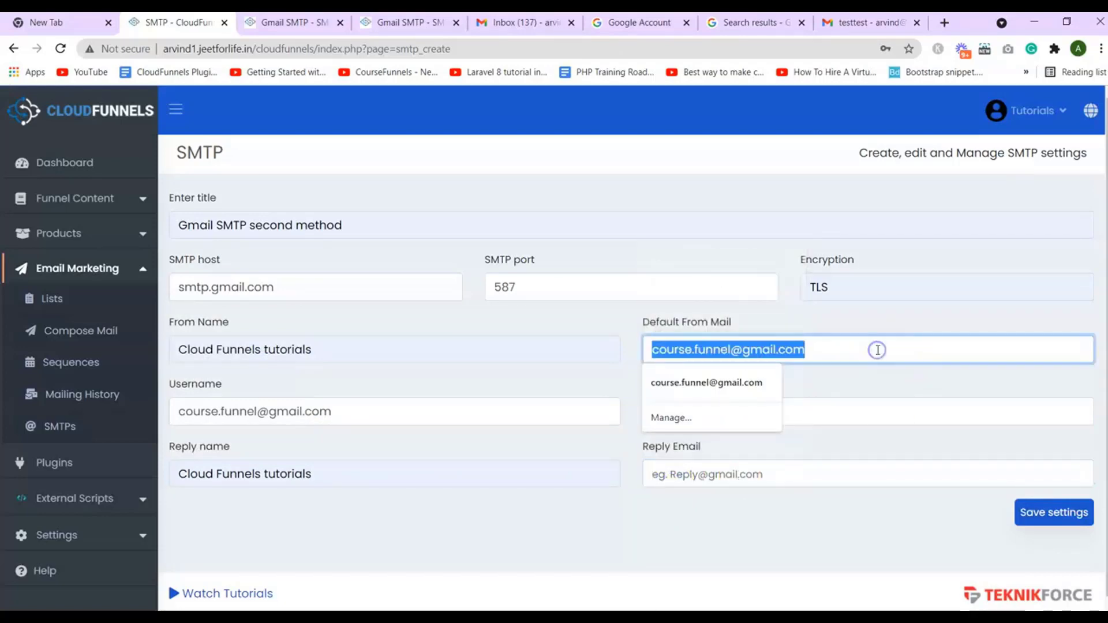
key(ctrl+c)
click(825, 468)
key(ctrl+v)
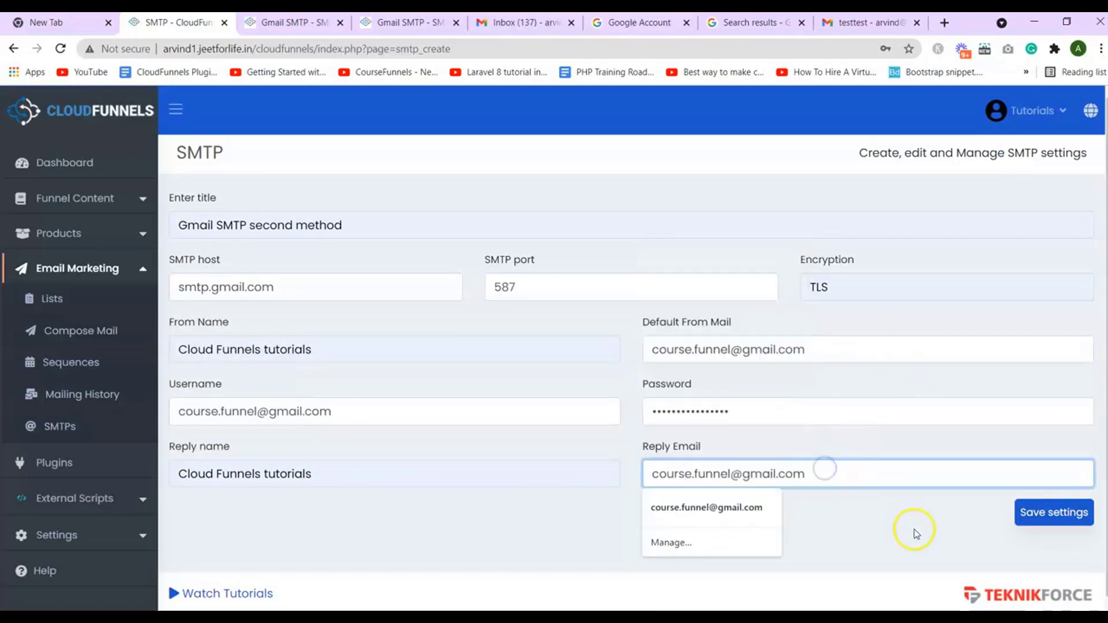
click(914, 529)
click(1082, 525)
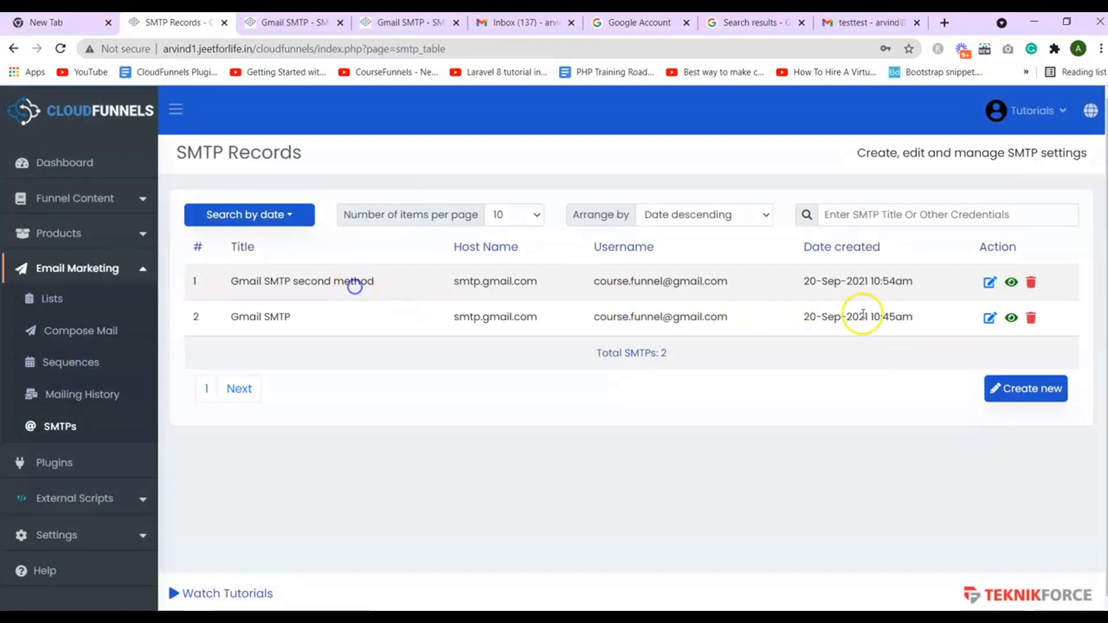
On row 1's test form, enter recipient 'testa', the recipient's email, and title 'test second method'
click(1010, 282)
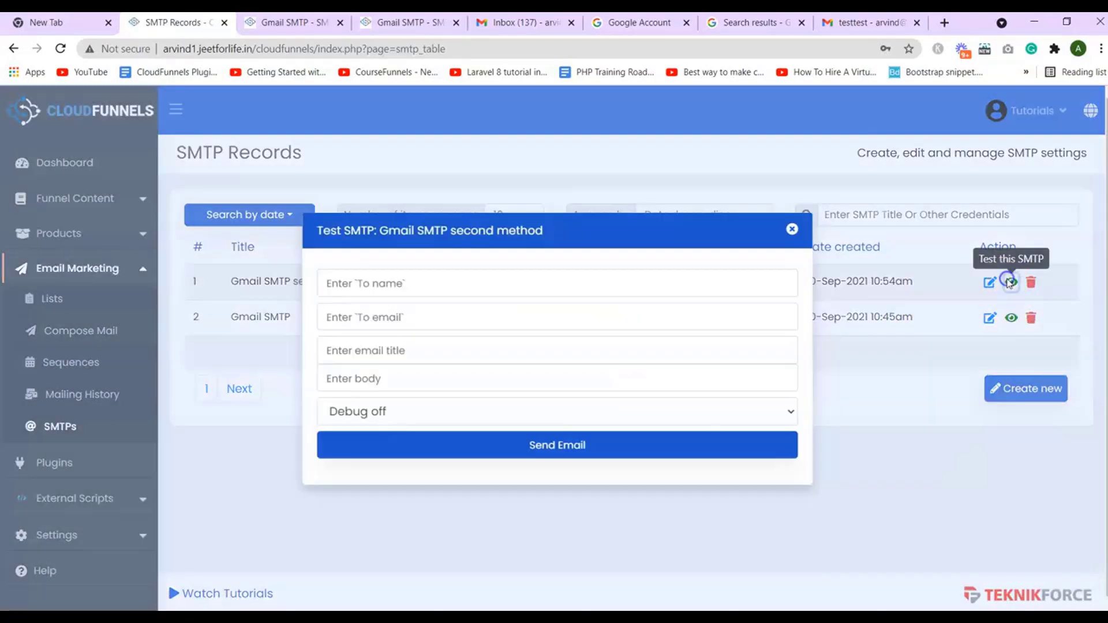
click(654, 287)
text(test)
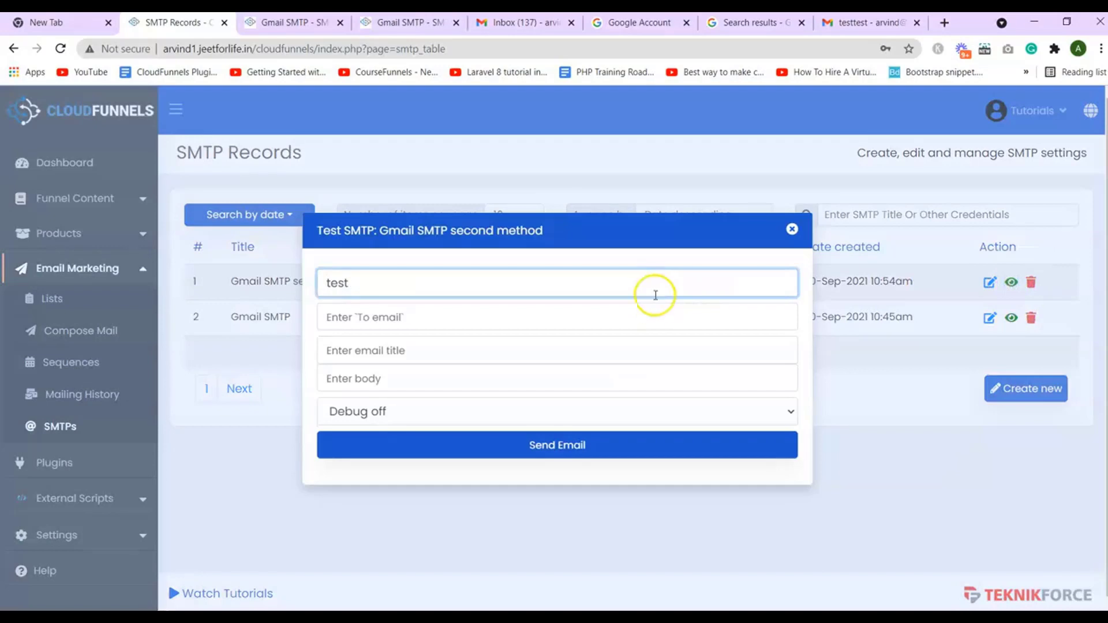
text(ar)
click(628, 318)
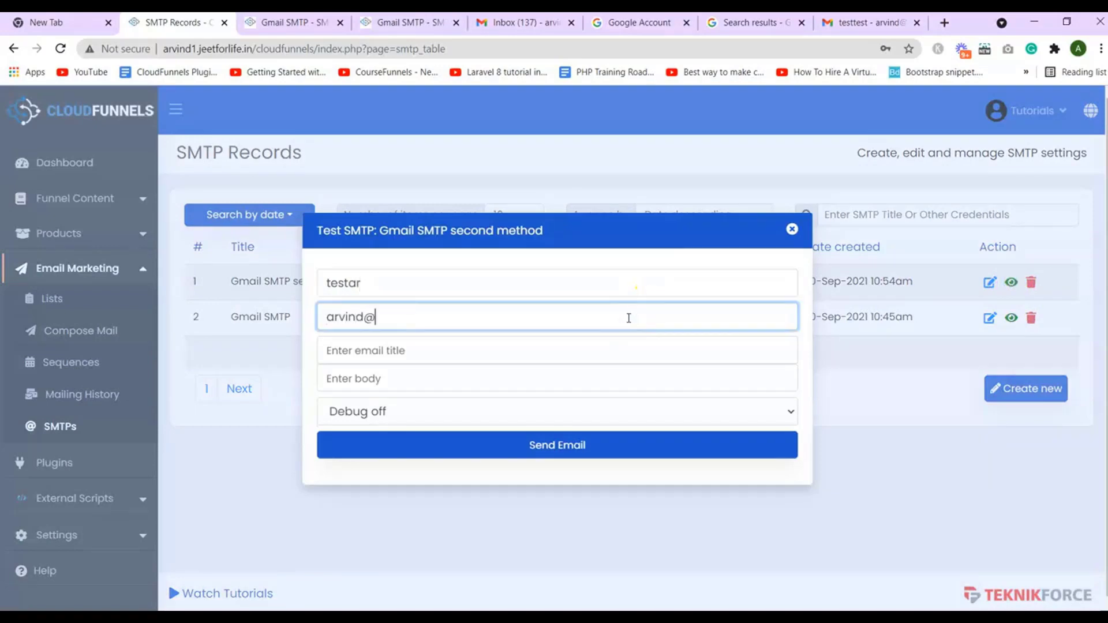
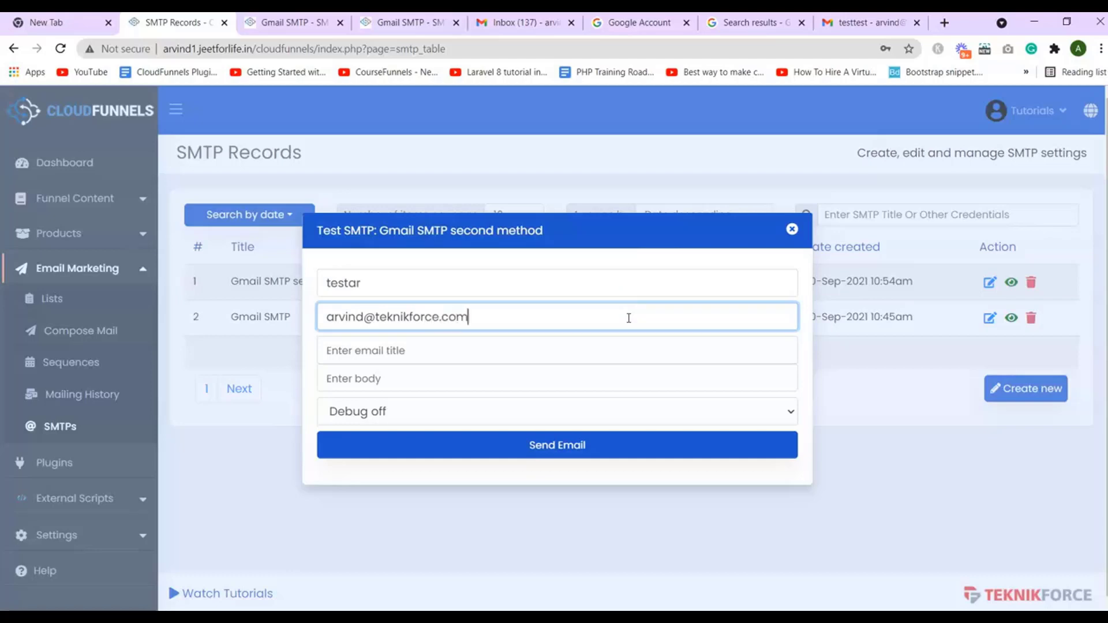
key(Tab)
text(test secon)
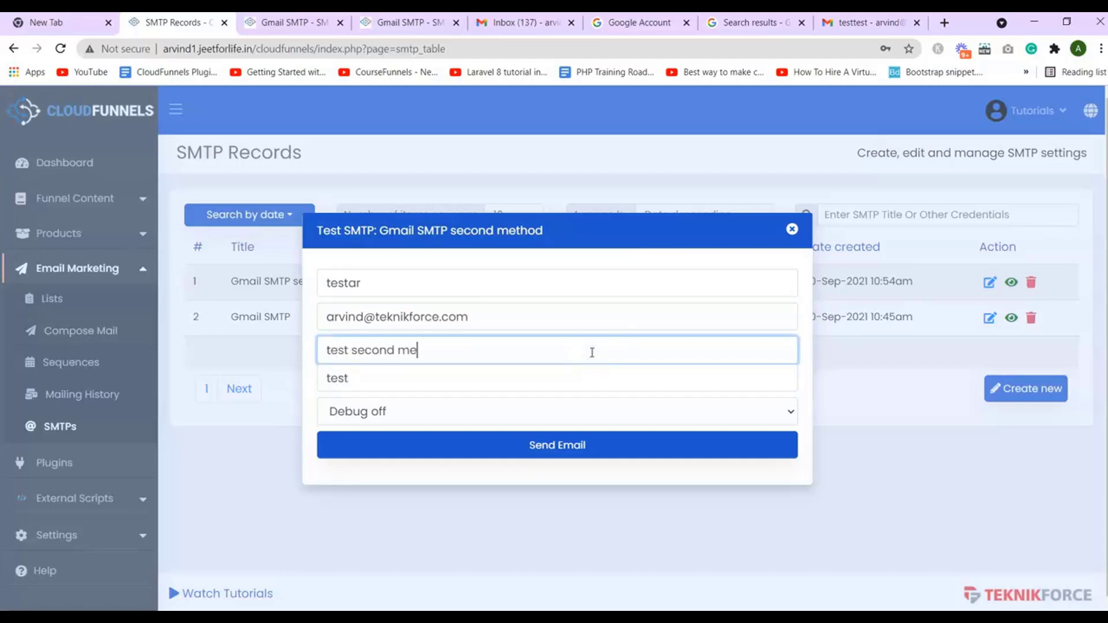
click(588, 376)
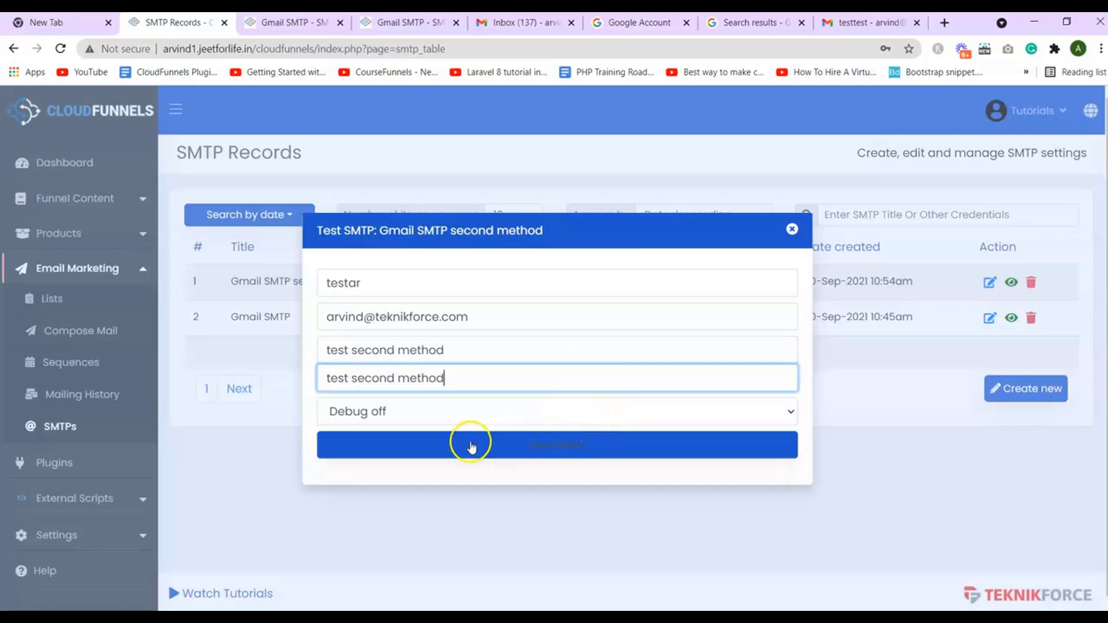
Turn Debug On, send the test email, and scroll through the debug log
click(445, 415)
click(392, 453)
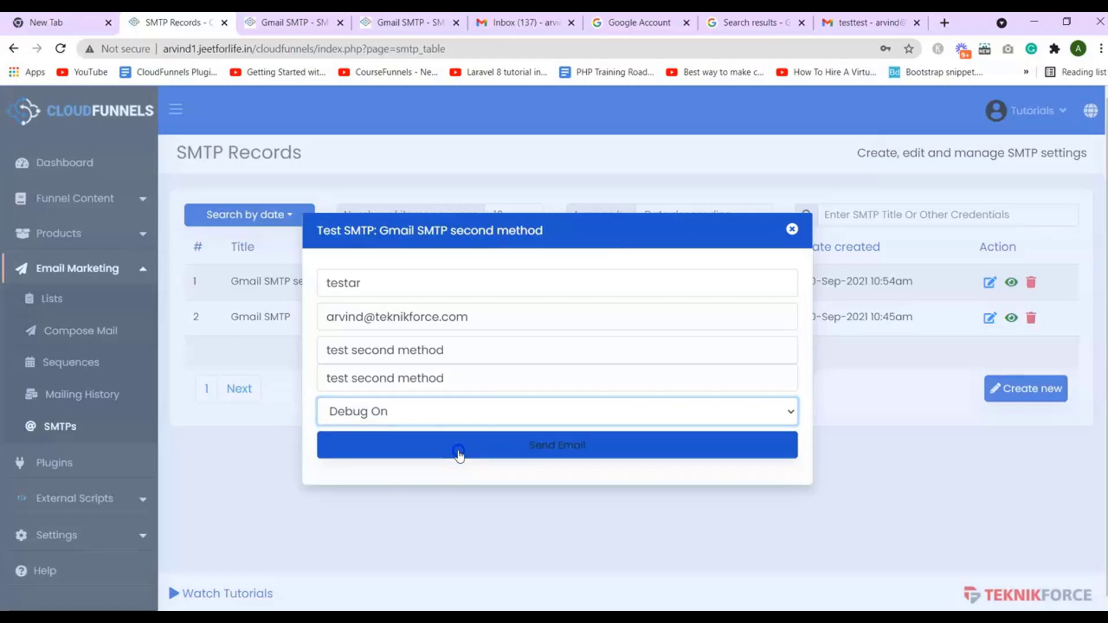
click(459, 455)
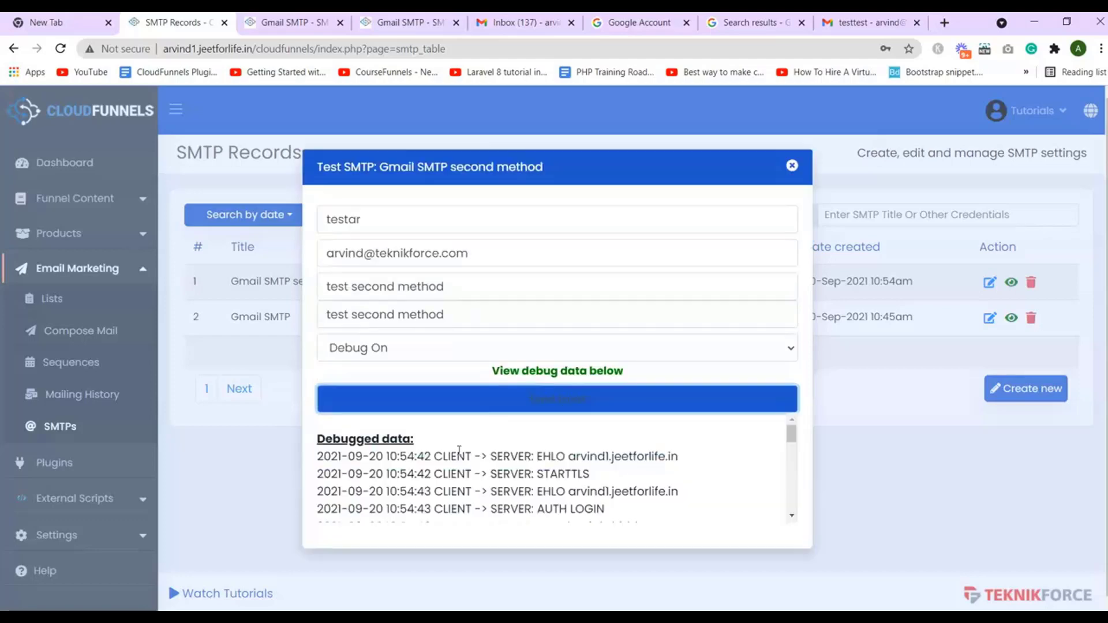
drag(792, 430, 792, 509)
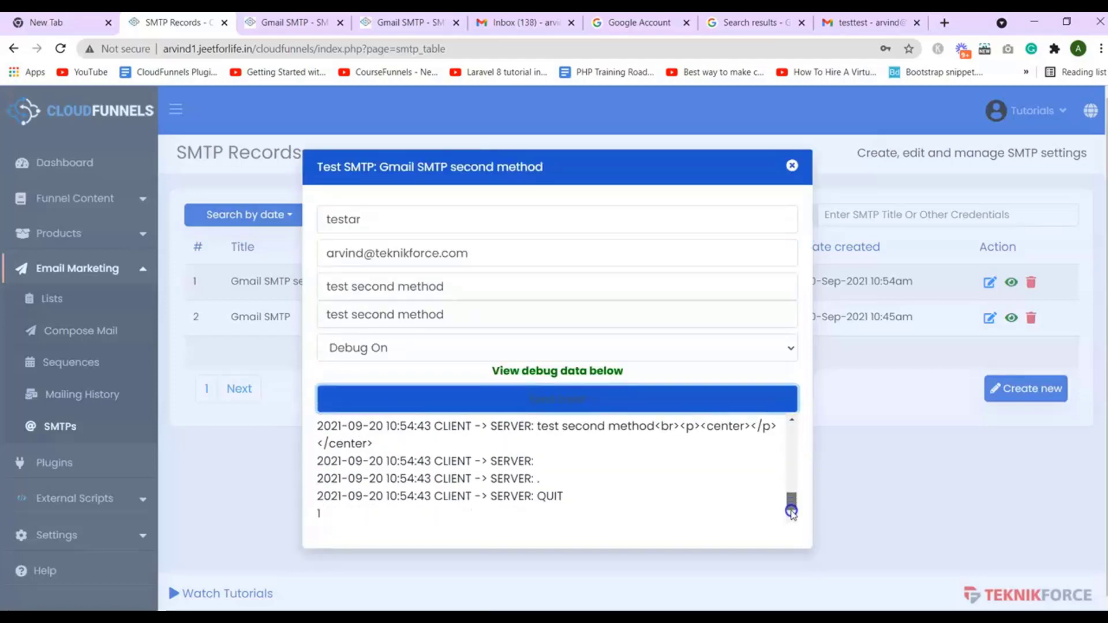
Close the test form, open the 'test second method' email in Gmail, and return to SMTP Records
click(792, 165)
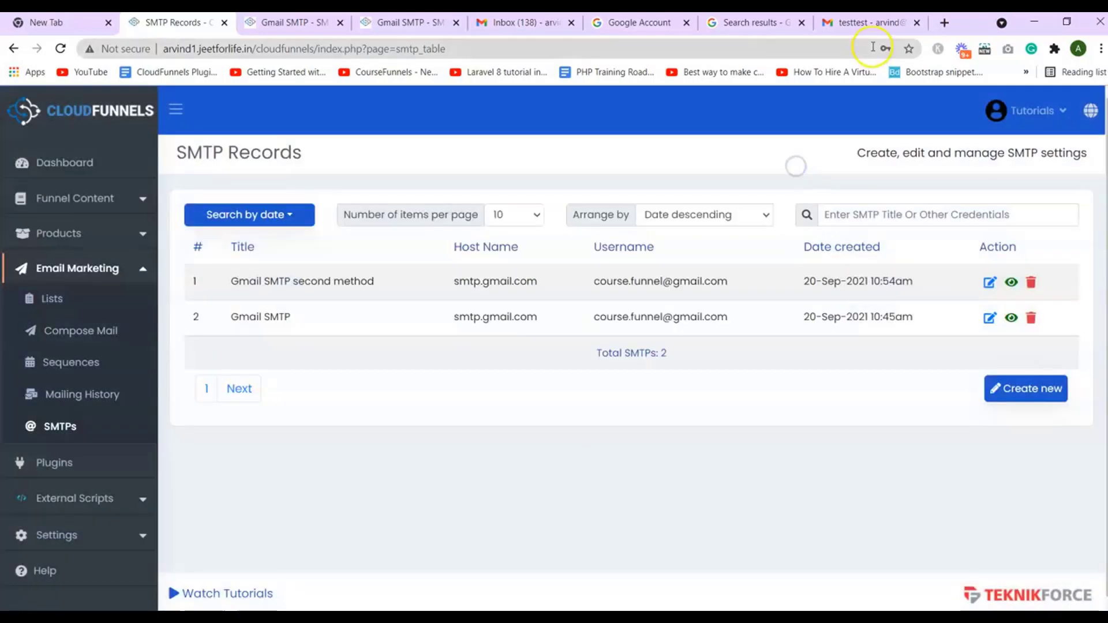
click(855, 23)
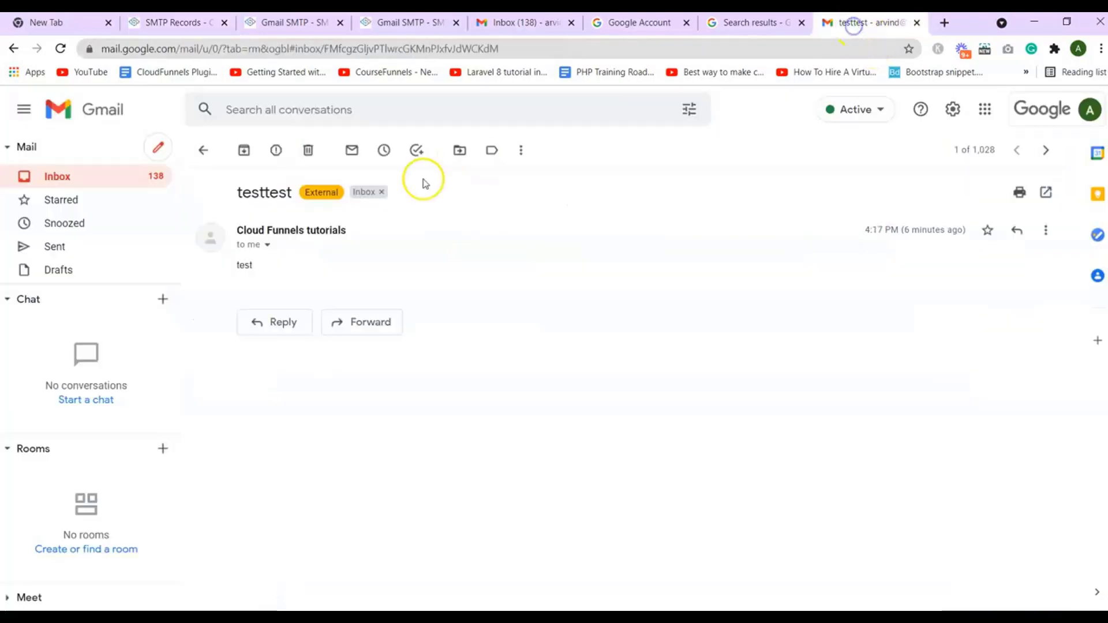
click(197, 149)
click(402, 181)
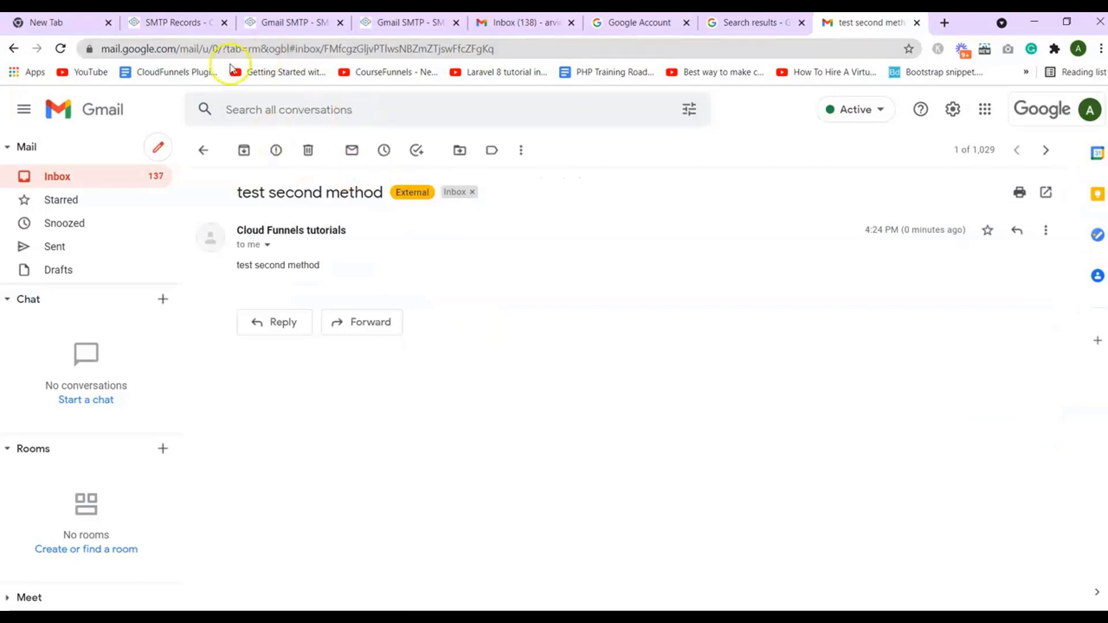
click(205, 36)
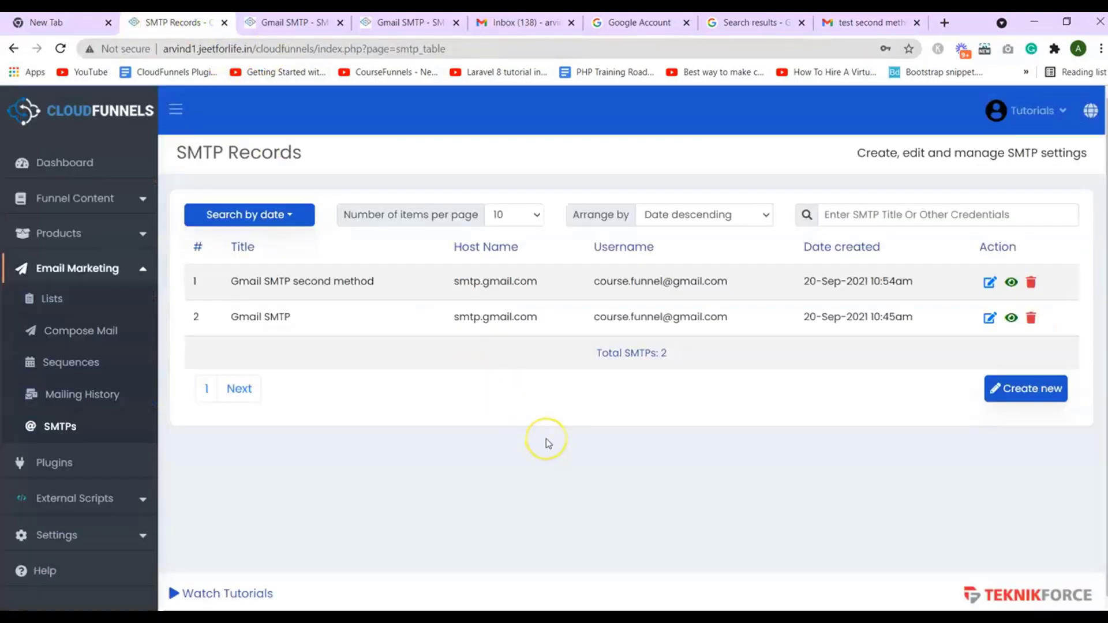
Delete the original Gmail SMTP record and confirm with OK
click(651, 482)
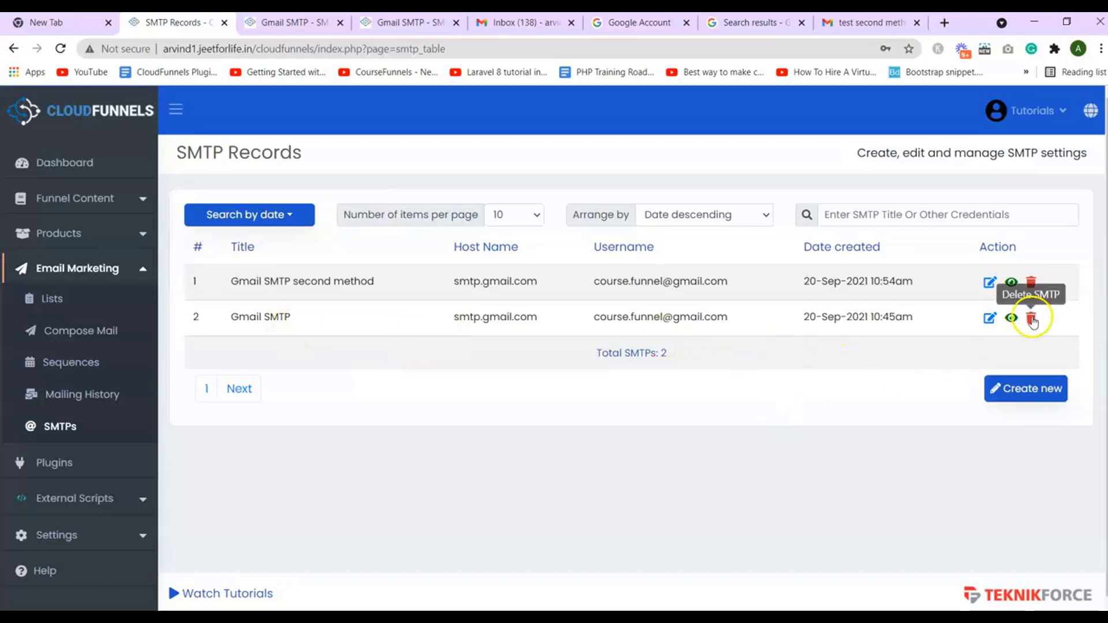
click(1031, 320)
click(628, 128)
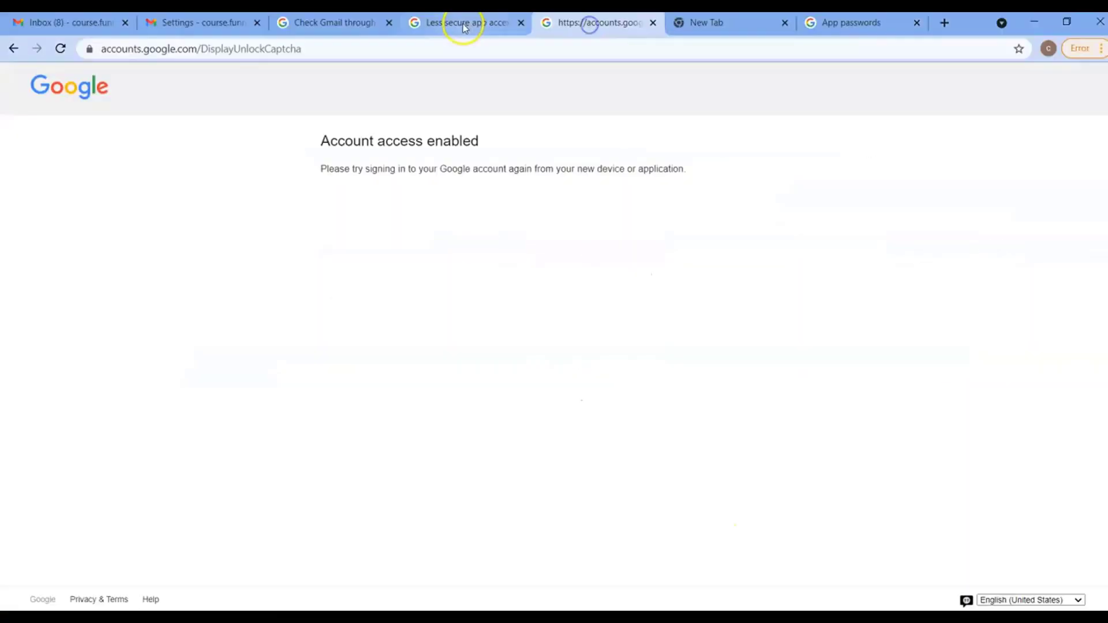
Return from the Less secure app access page to the CloudFunnels SMTP Records tab
click(465, 23)
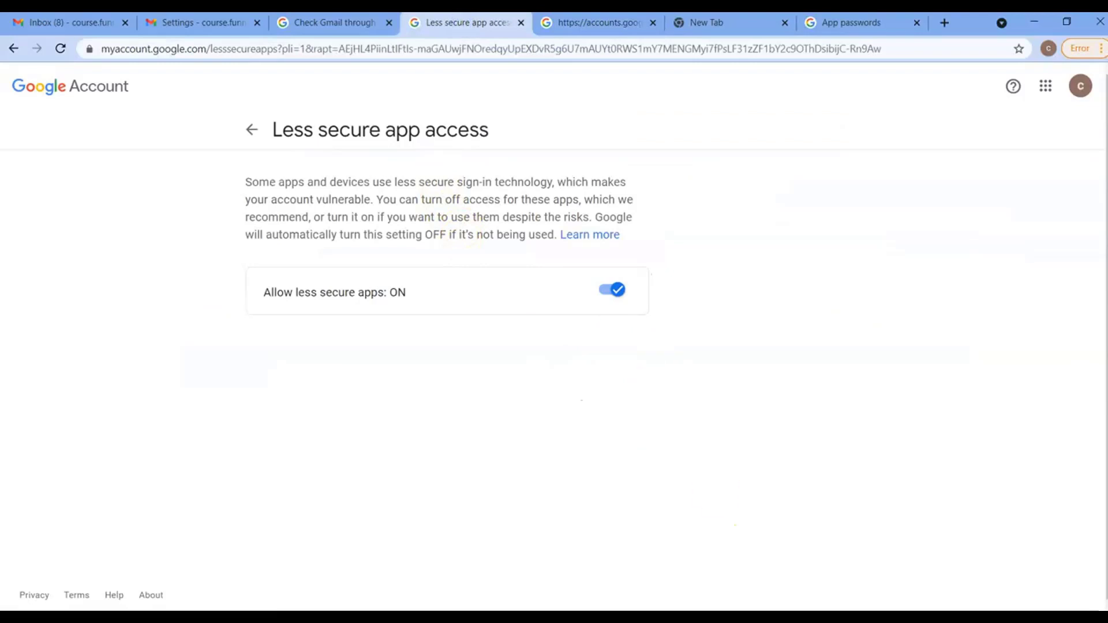